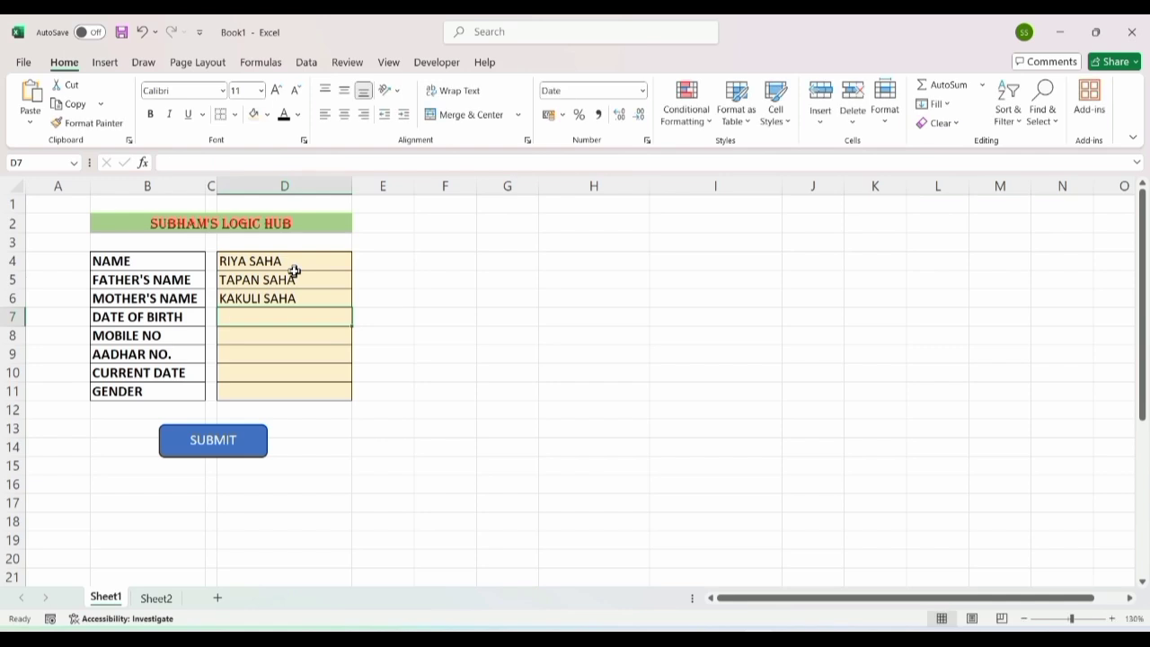
type("/2006")
key("Return")
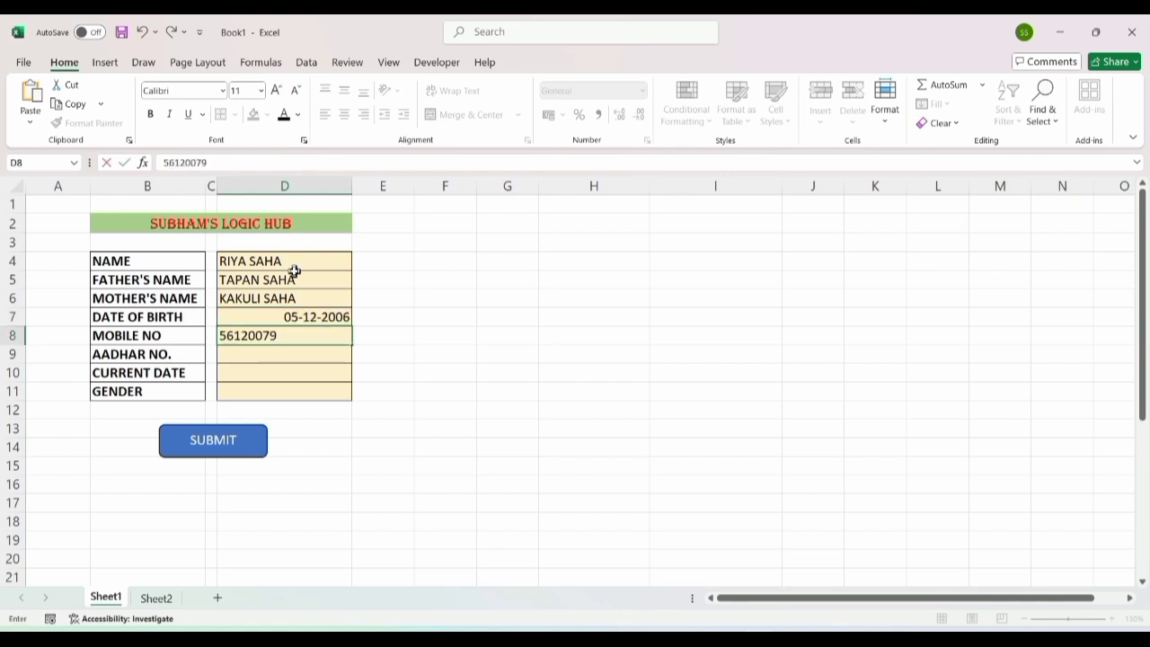
key("Return")
key("Return")
Step: Fill D10 with today's date 31-08-2025 using Ctrl+;
key("Right")
type(";")
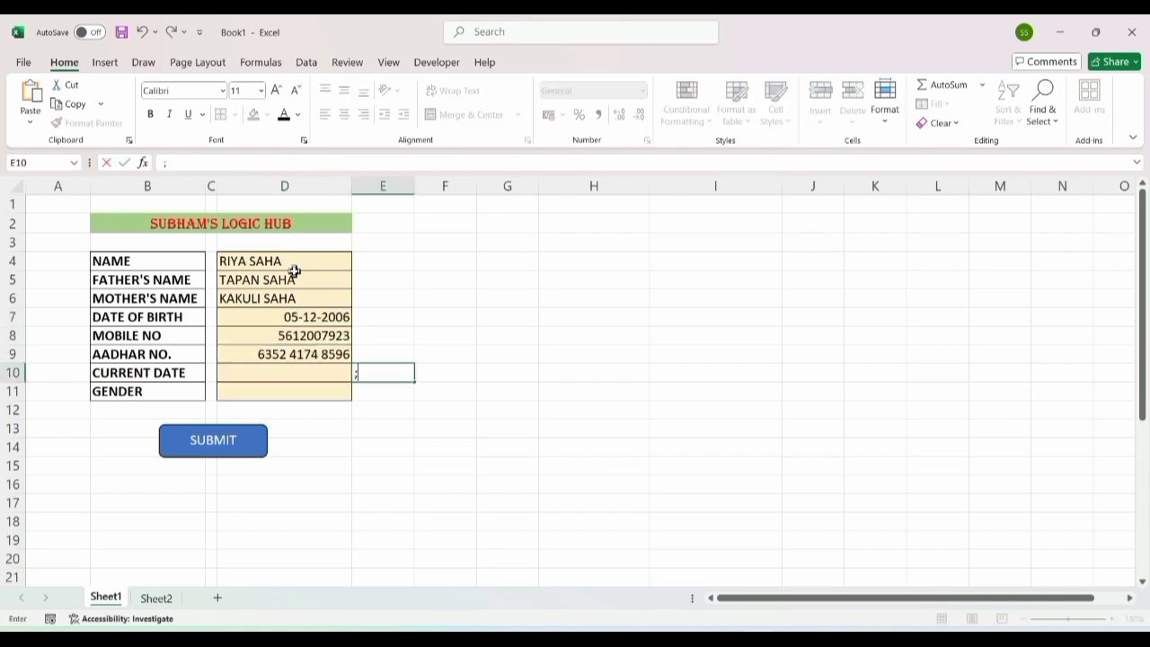
key("Left")
key("ctrl+semicolon")
key("Return")
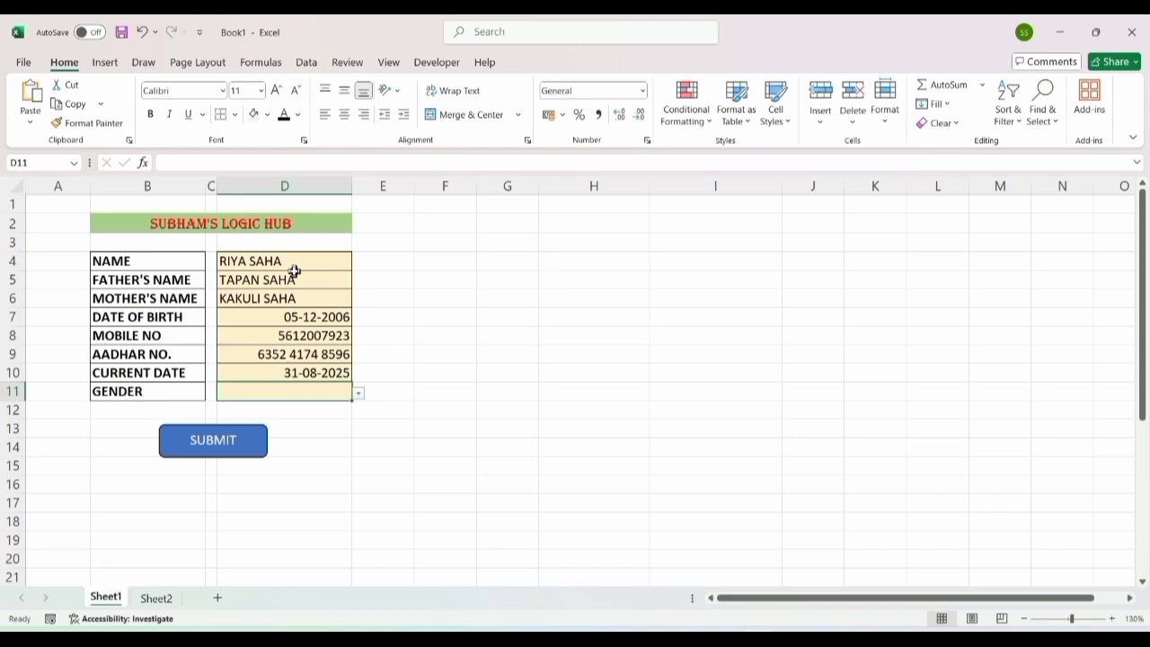
Step: Set the gender to FEMALE and submit the record so the form clears
left_click(357, 394)
left_click(244, 421)
left_click(180, 433)
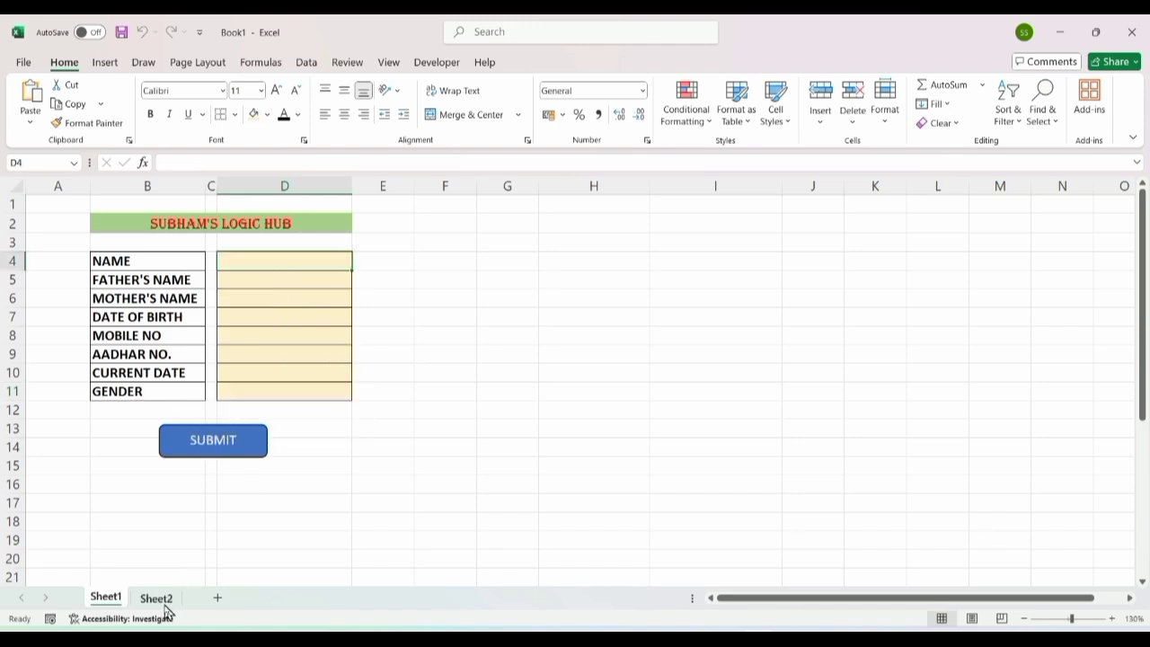
left_click(162, 601)
left_click(413, 258)
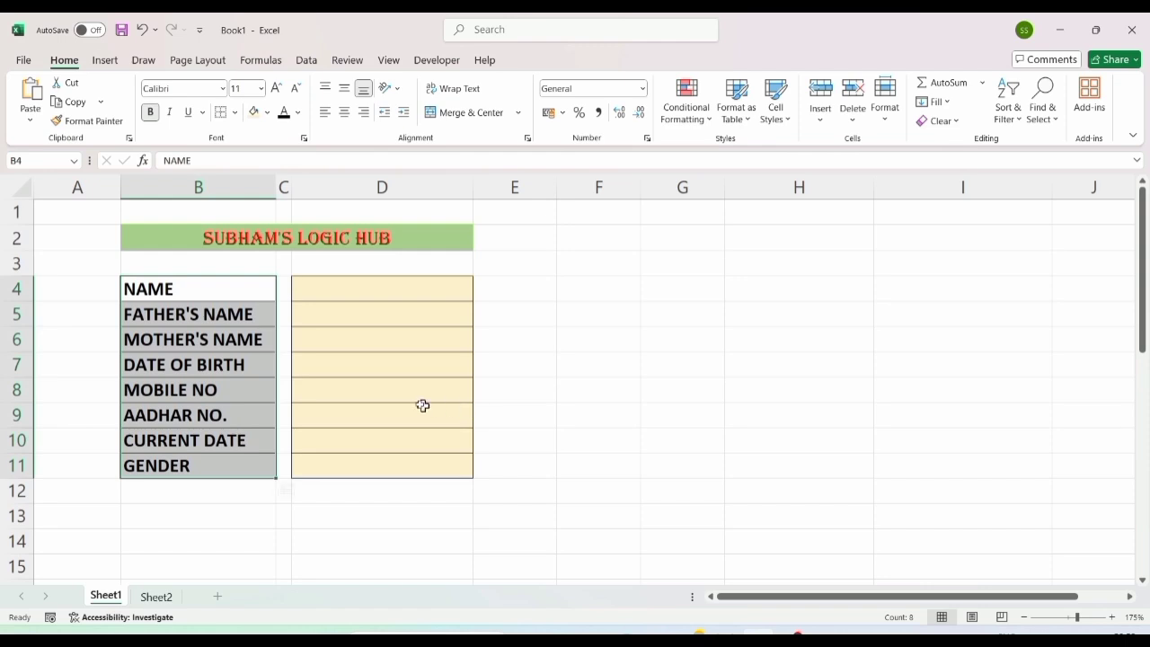
left_click_drag(378, 291, 383, 464)
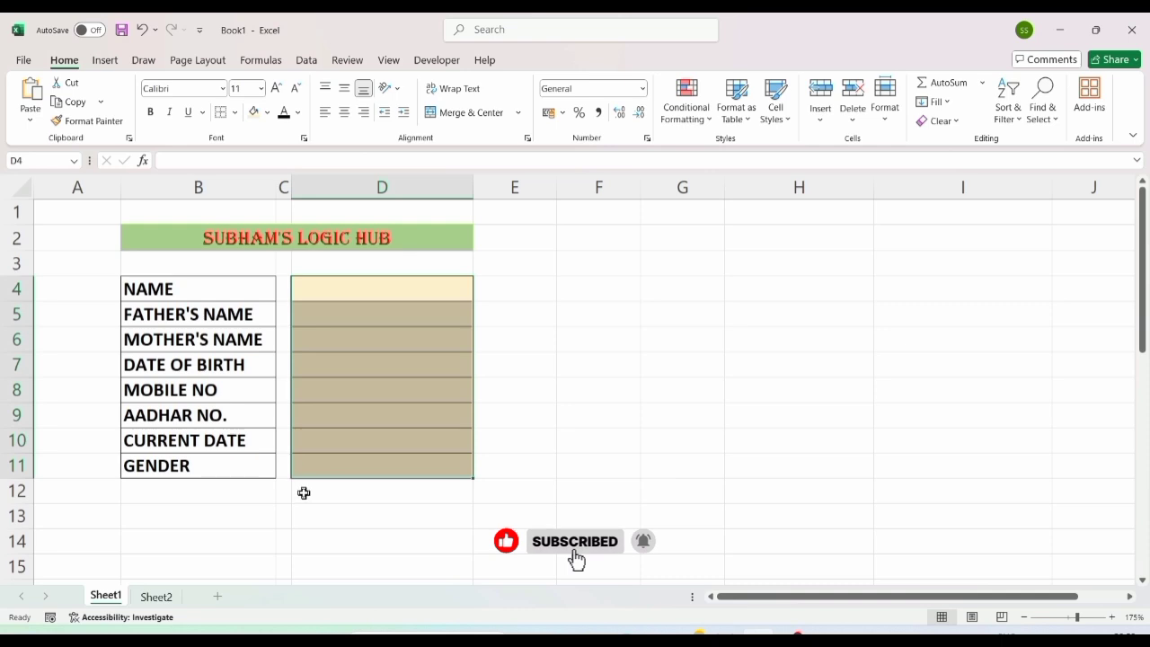
left_click(156, 596)
left_click_drag(56, 198, 610, 276)
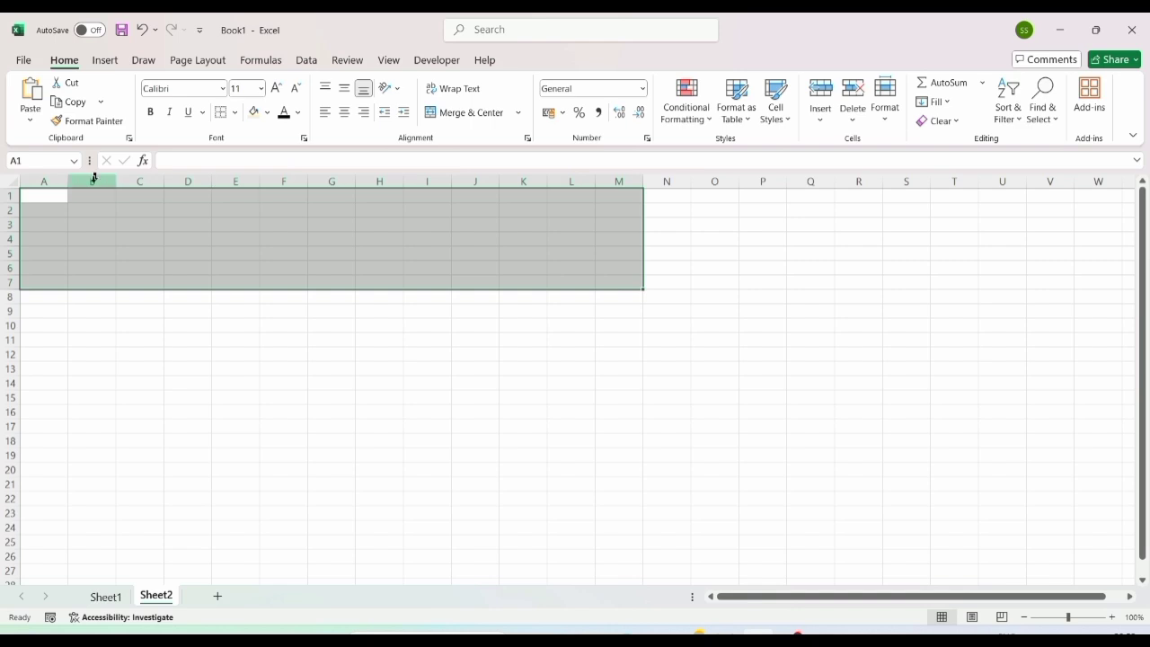
left_click(60, 199)
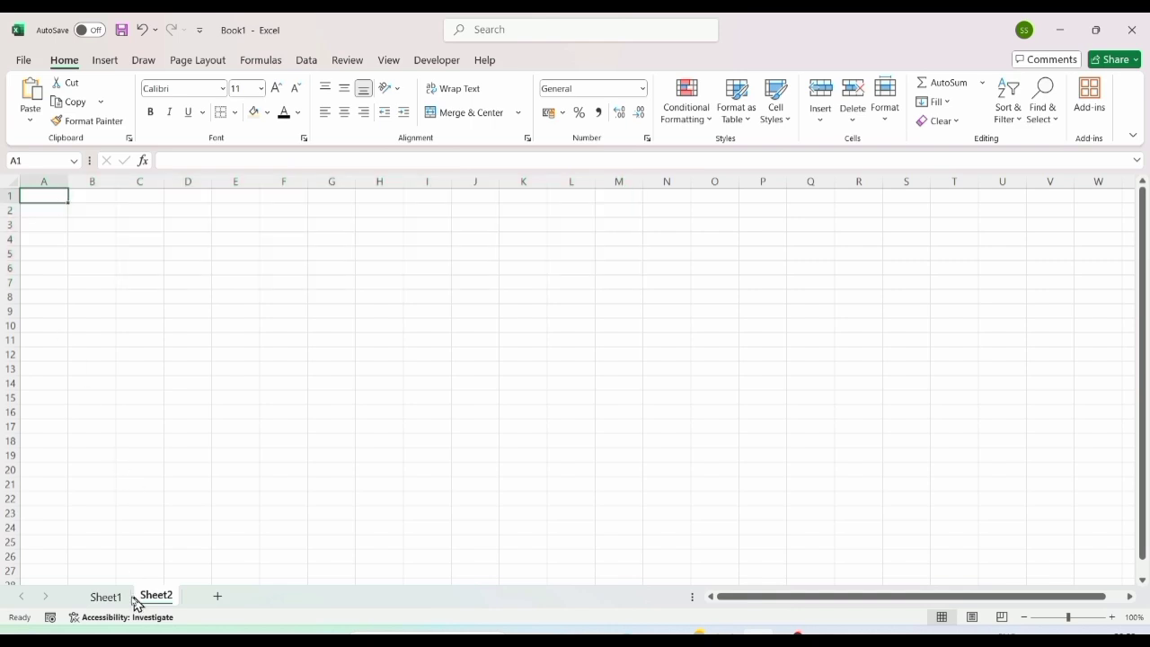
left_click(105, 596)
left_click_drag(233, 296, 345, 459)
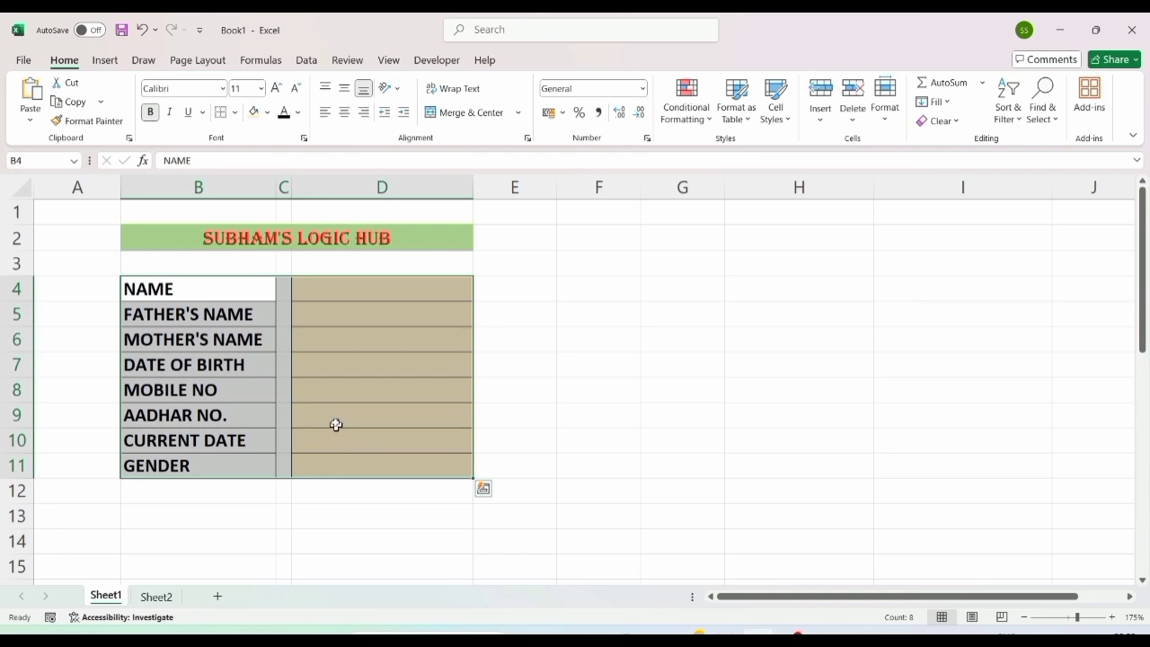
left_click_drag(202, 286, 195, 465)
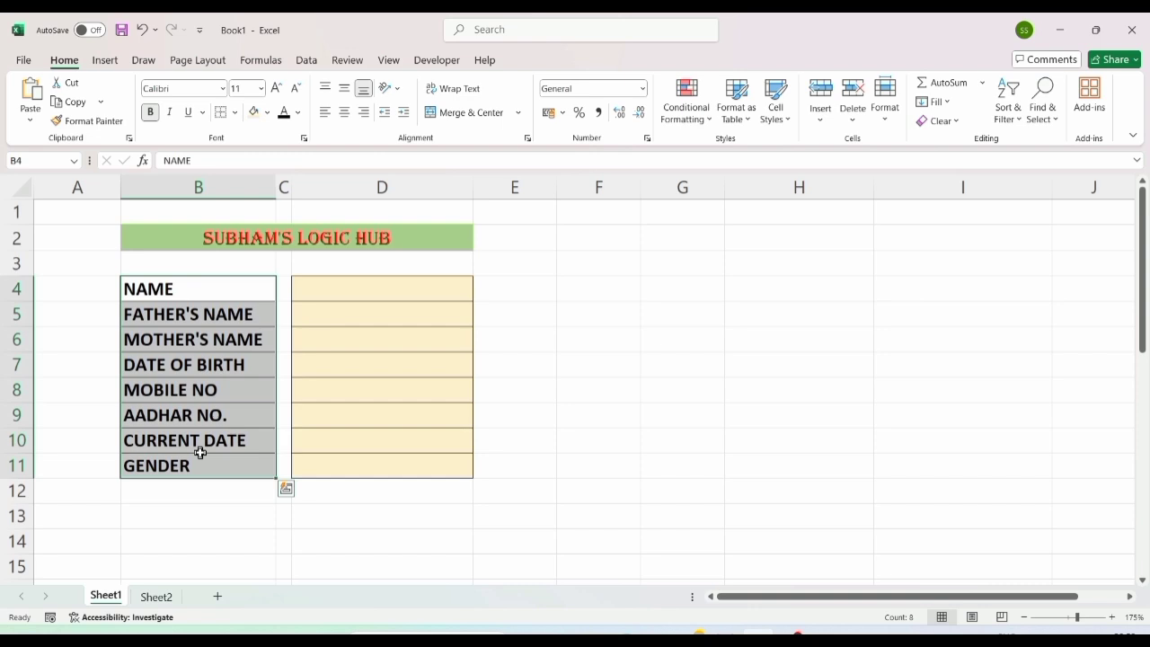
left_click(199, 491)
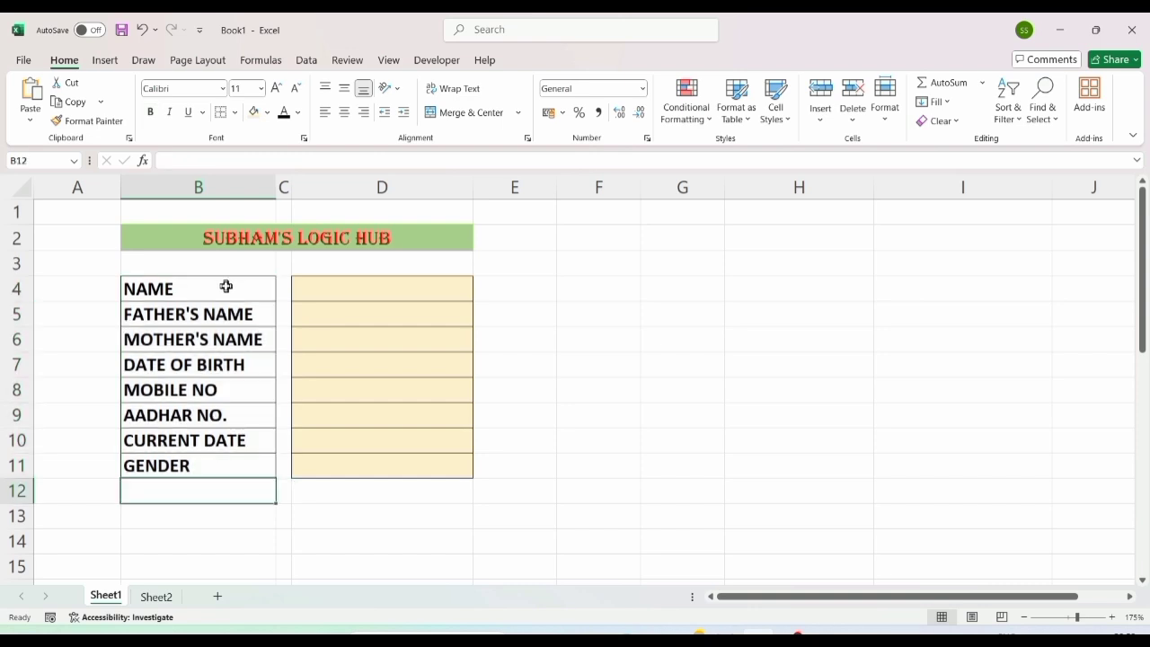
left_click_drag(226, 285, 215, 467)
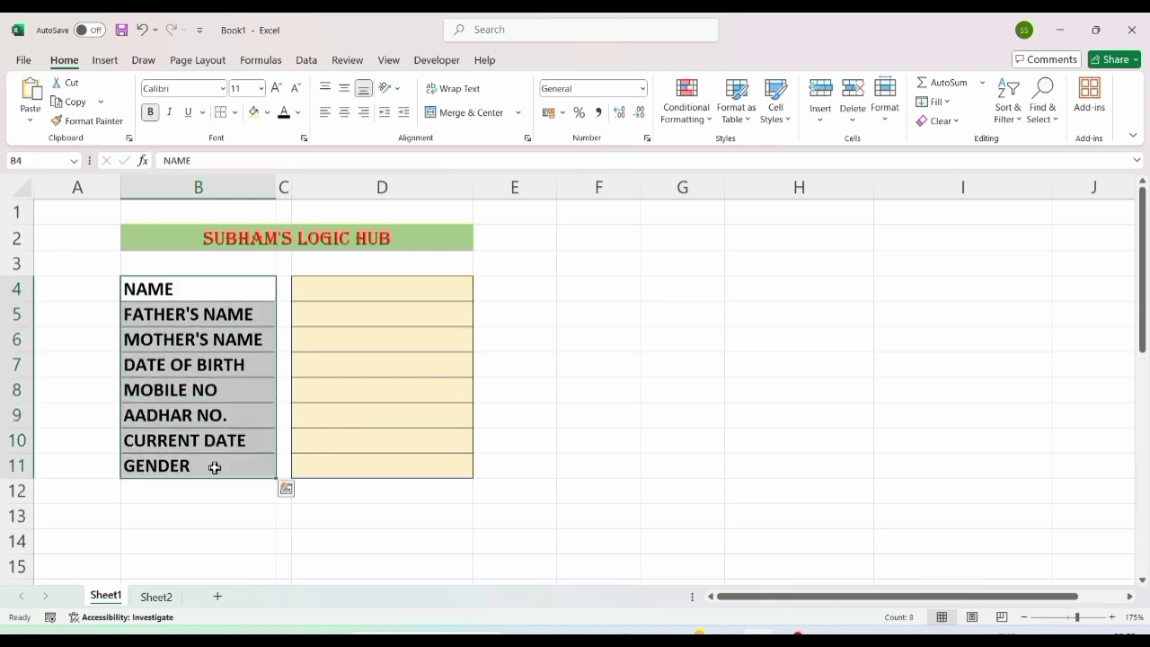
left_click(212, 515)
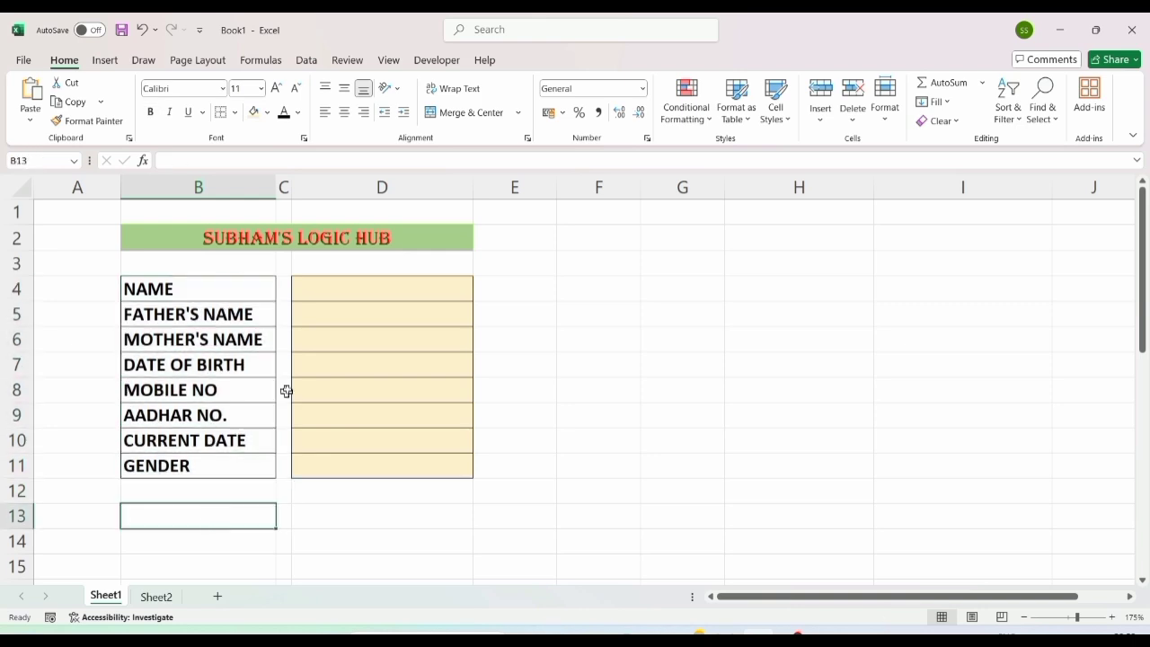
left_click(364, 284)
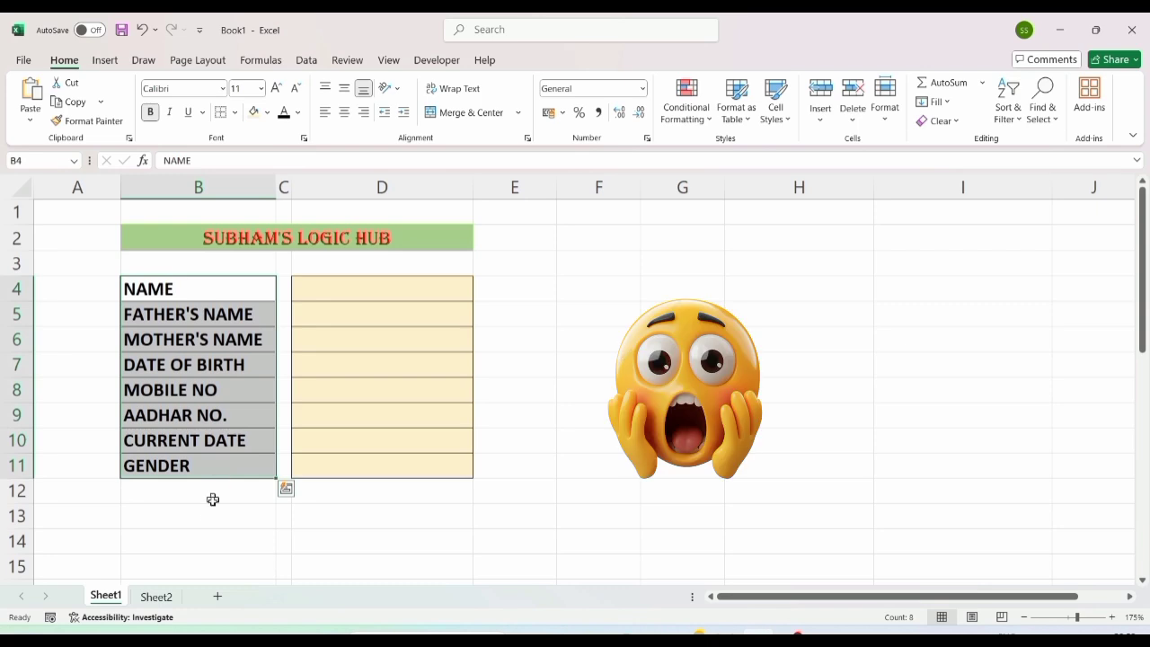
left_click(213, 515)
left_click(363, 284)
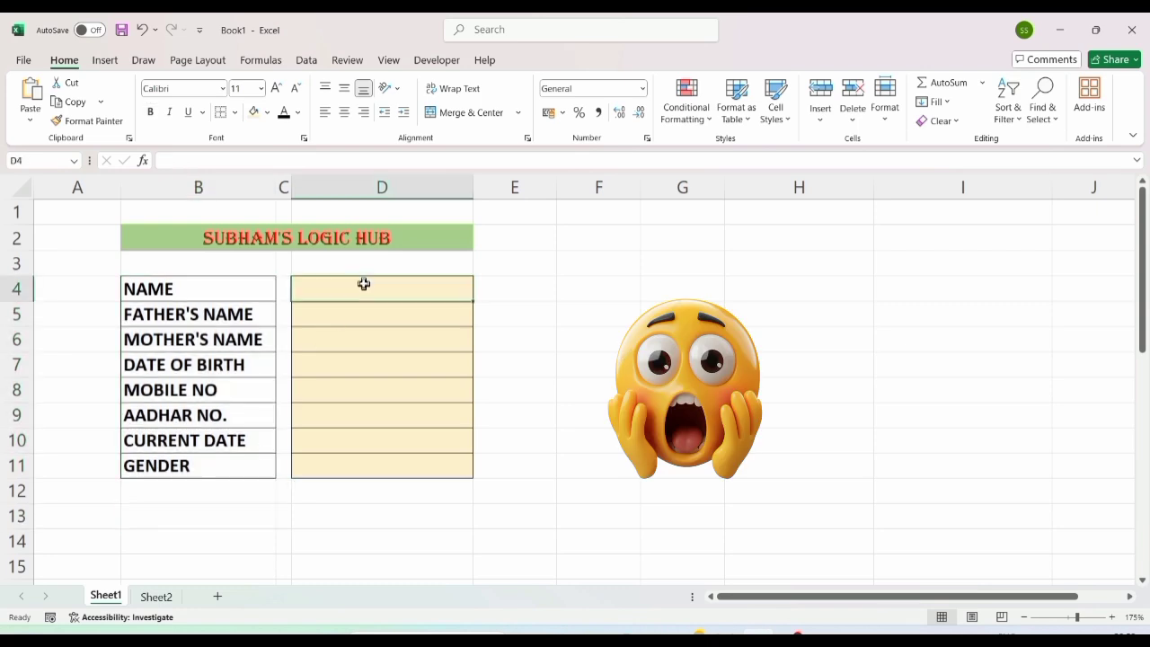
left_click(213, 516)
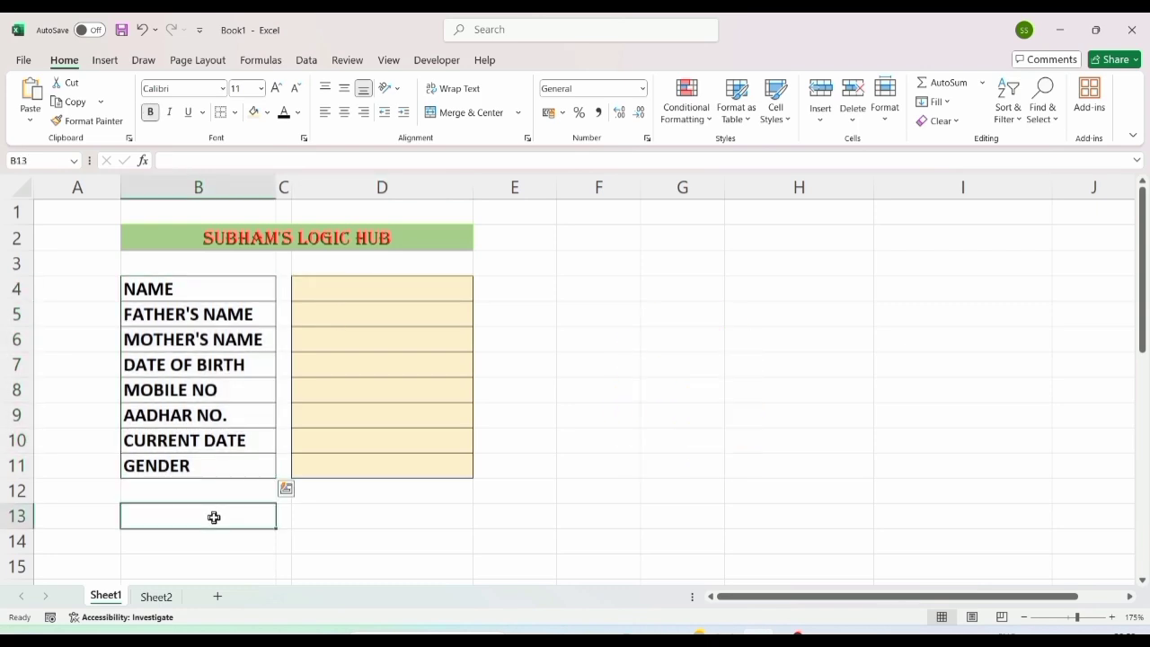
left_click(364, 283)
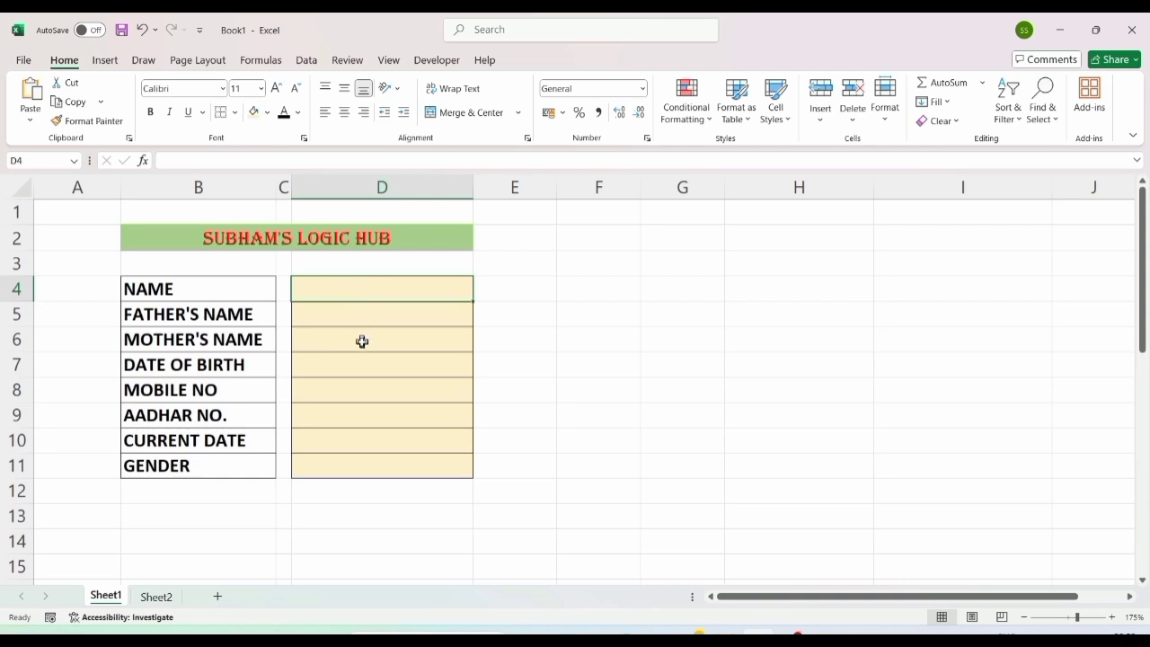
Step: Enter the person's name, father's name and mother's name in D4:D6
key("Return")
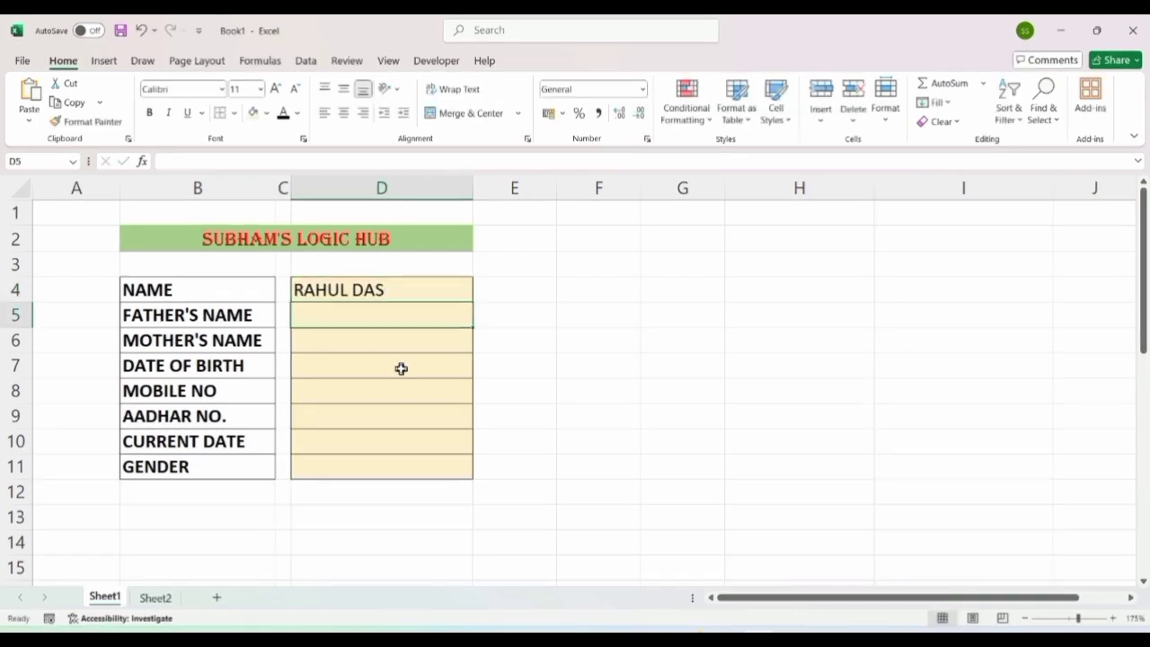
key("Return")
key("Return")
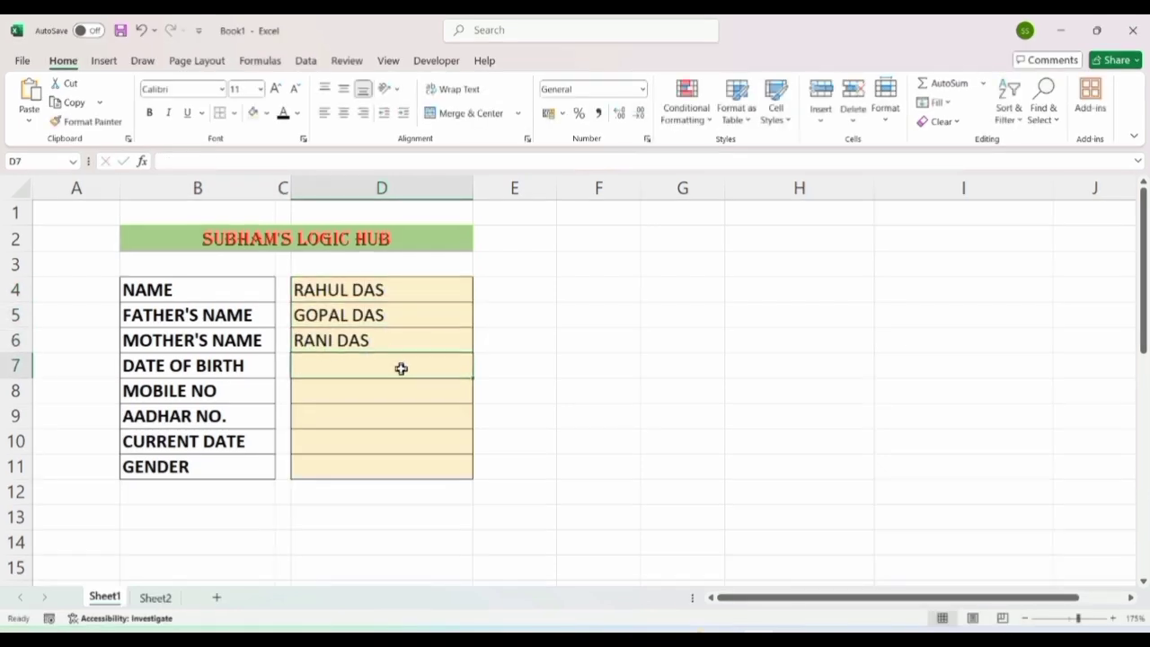
Step: Enter birth date 10/02/2000, the mobile number and the Aadhar number in D7:D9
type("10/02/20")
type("00")
key("Return")
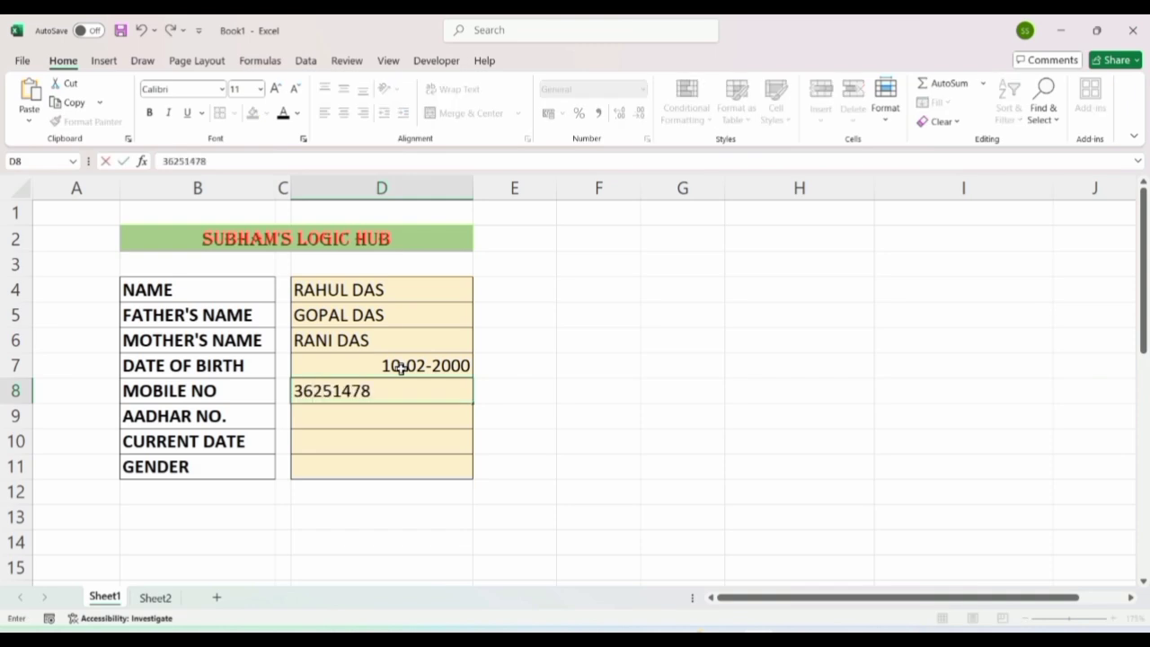
key("Return")
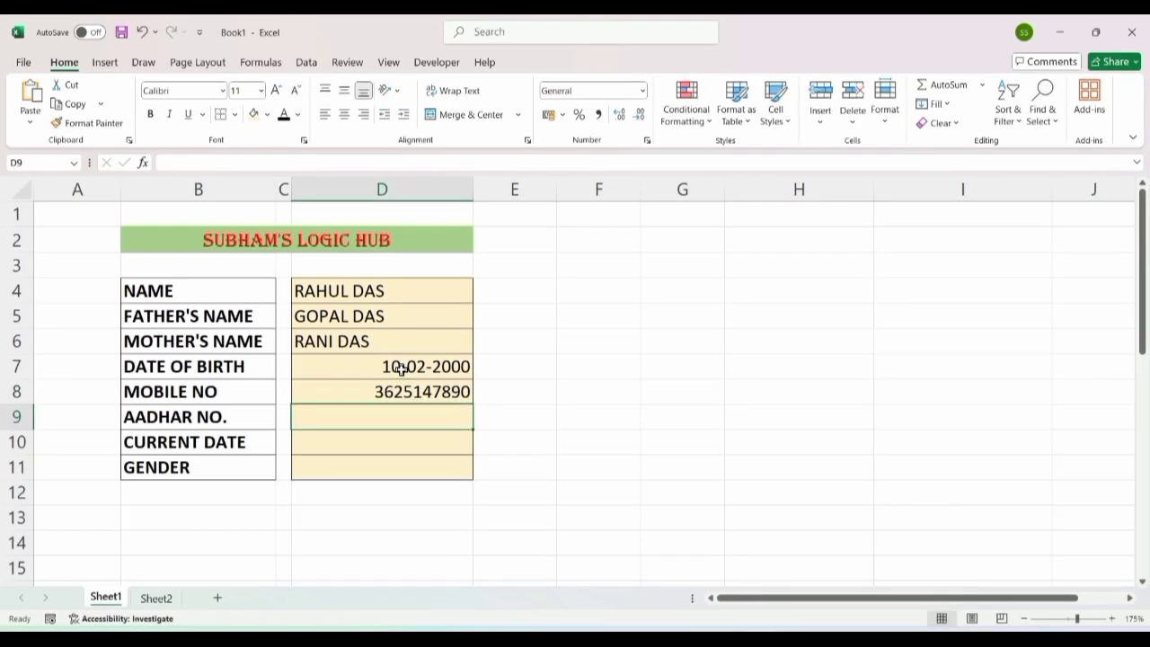
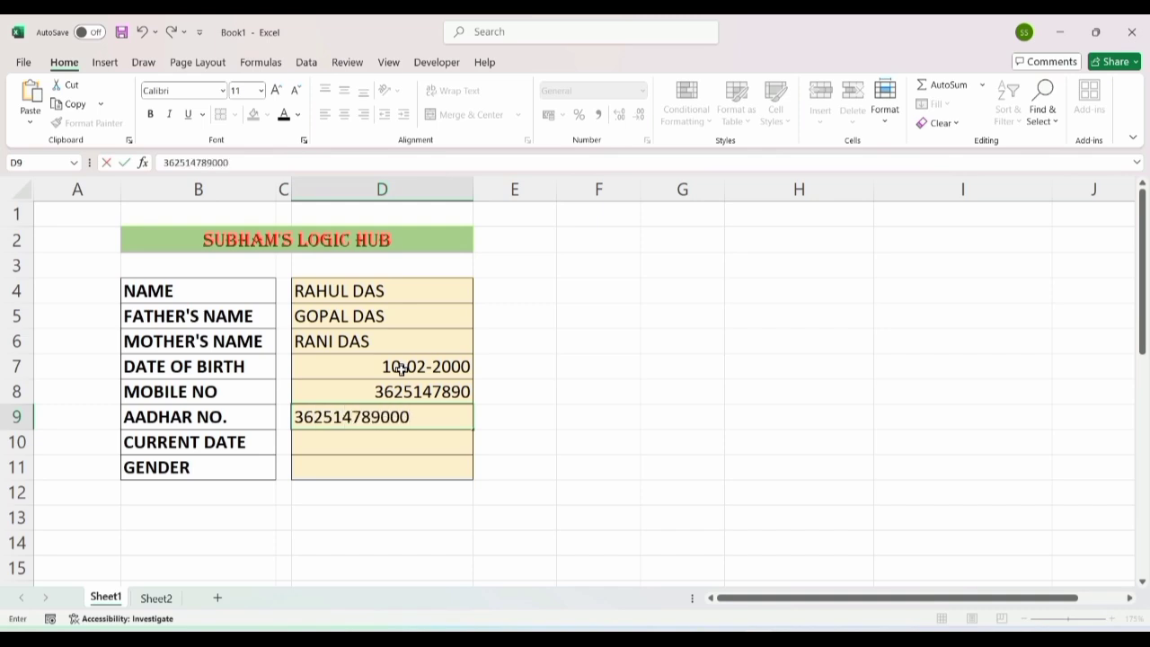
key("Return")
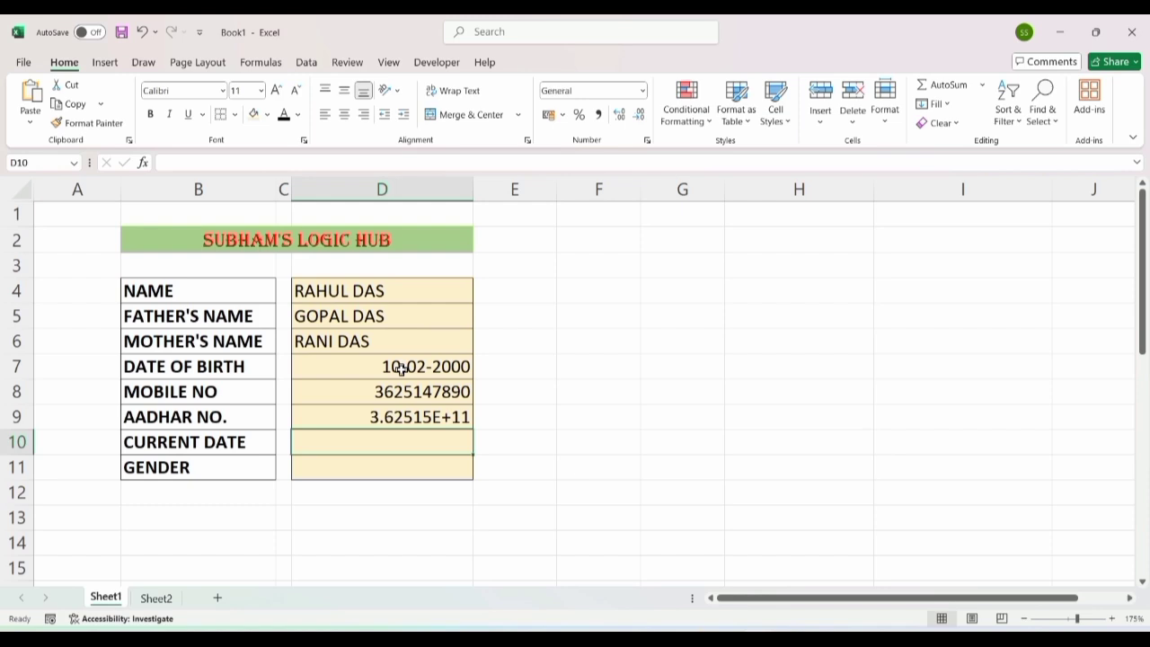
left_click(380, 411)
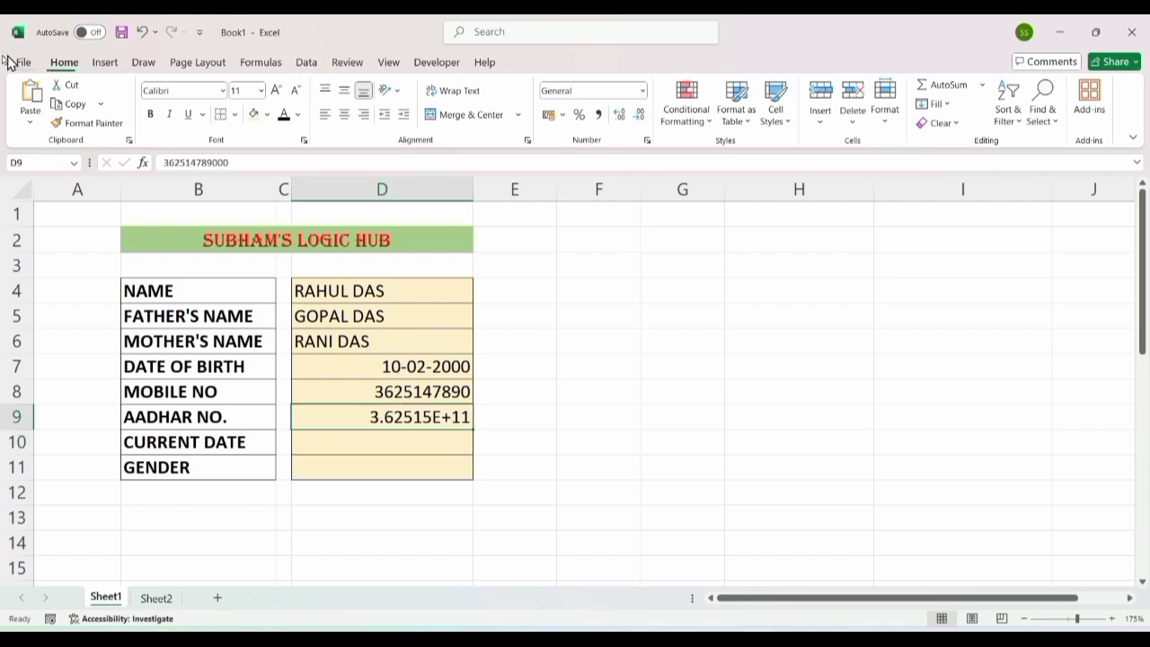
left_click(885, 126)
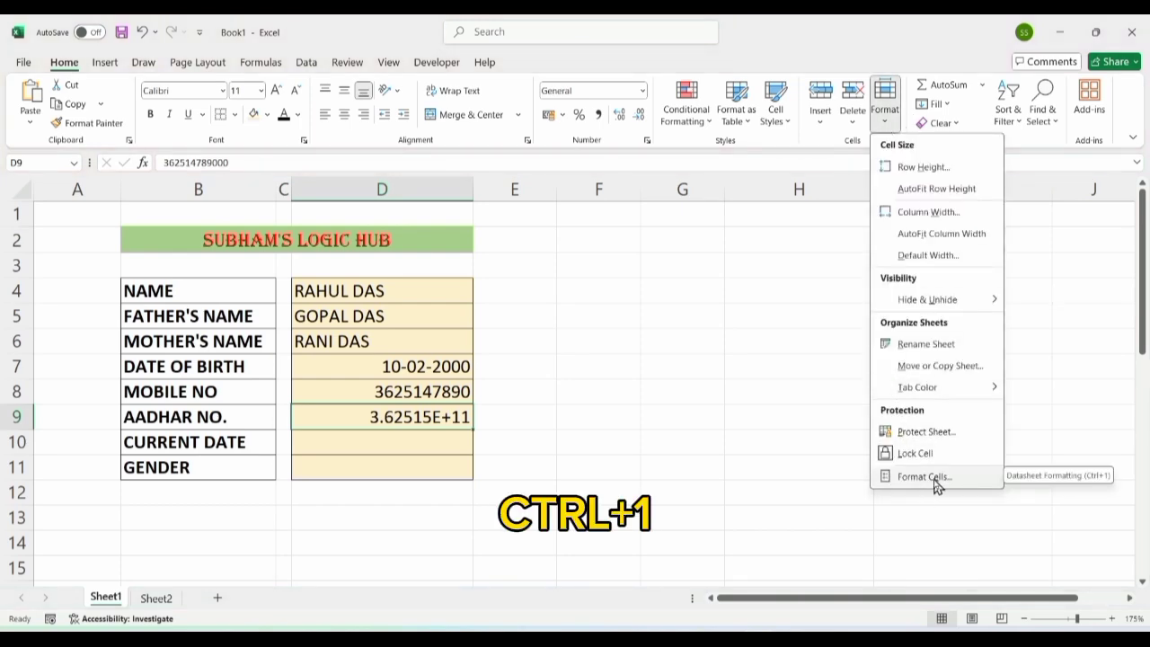
left_click(925, 477)
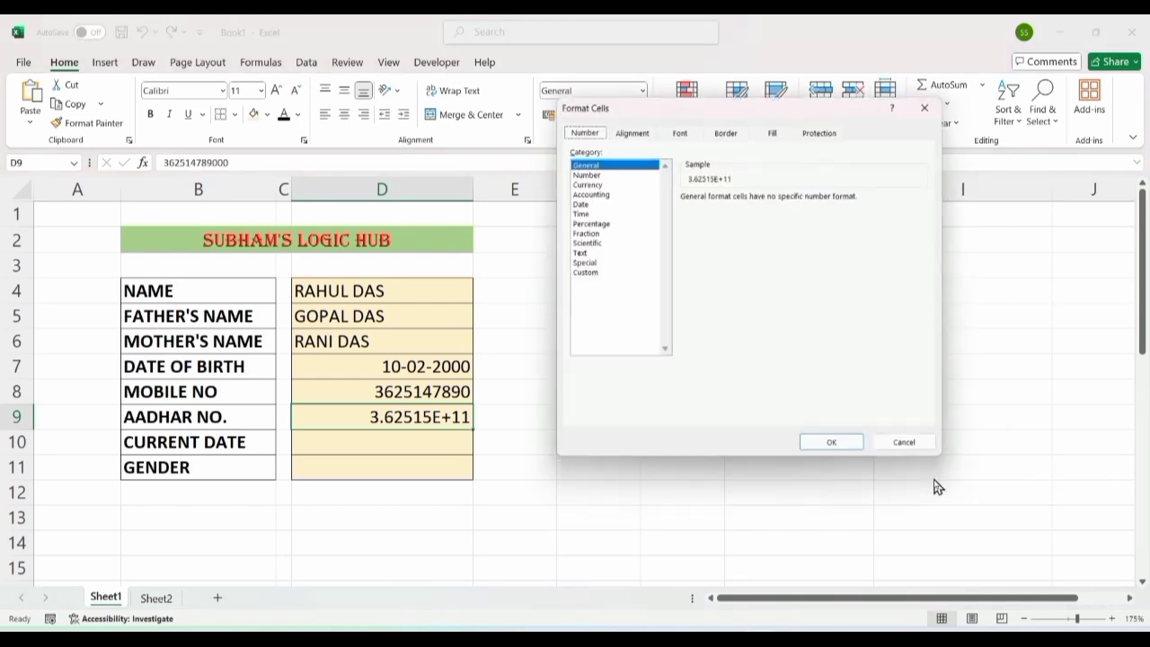
left_click(600, 274)
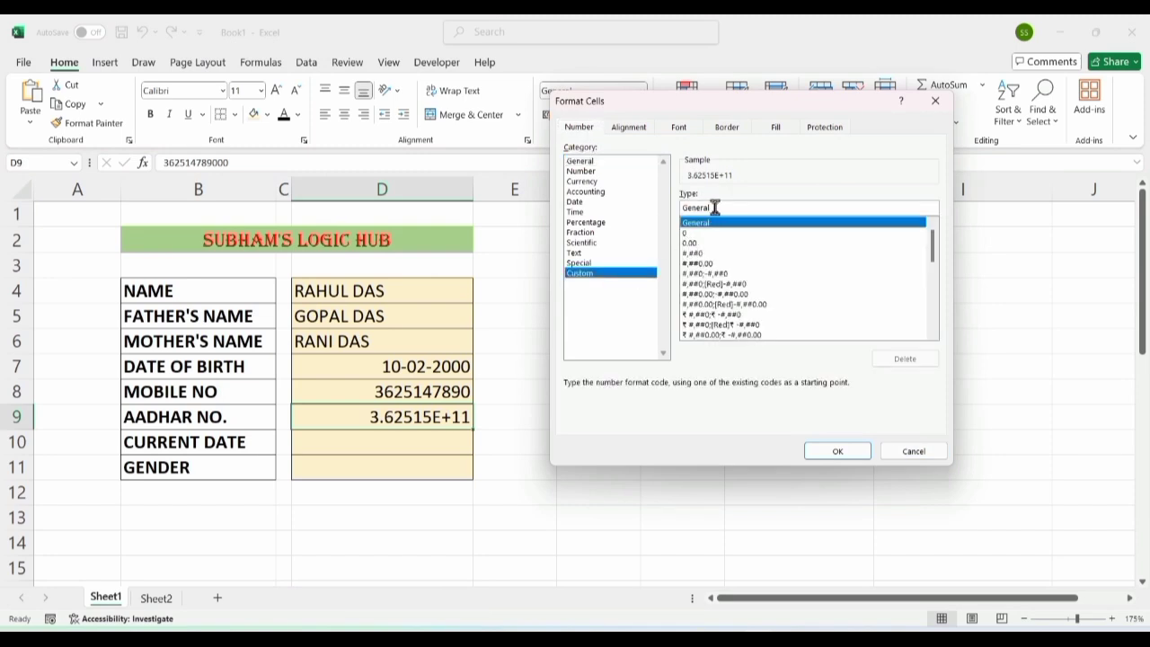
left_click_drag(714, 207, 678, 217)
key("BackSpace")
type("0000 0")
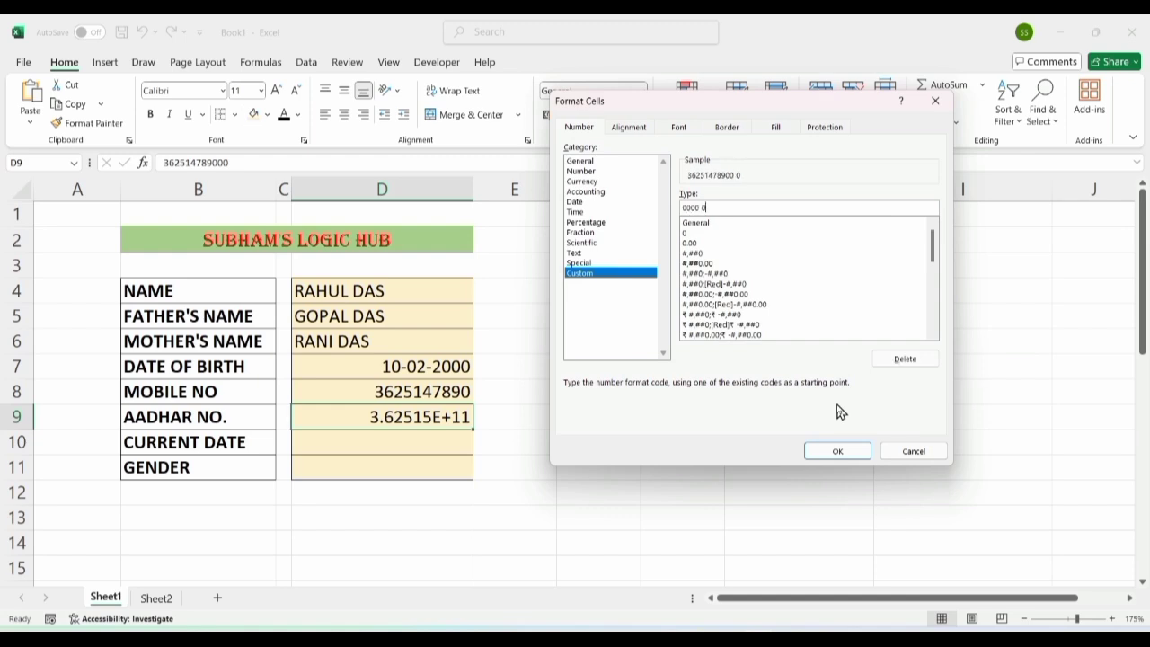
type("000 0000")
left_click(827, 453)
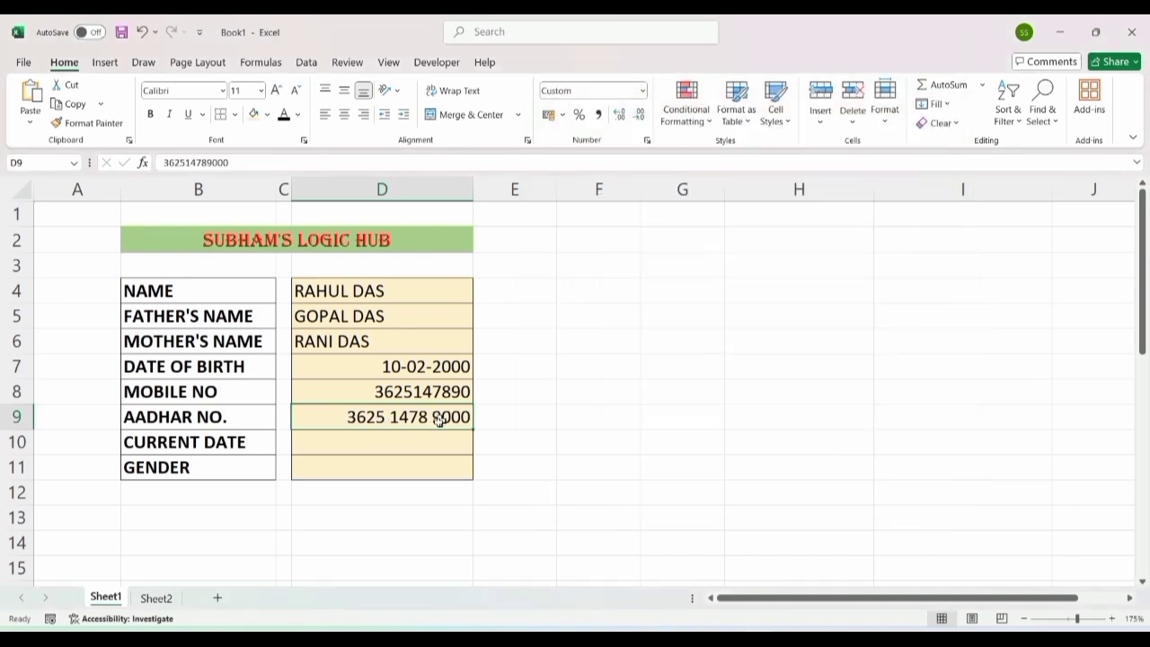
left_click(408, 441)
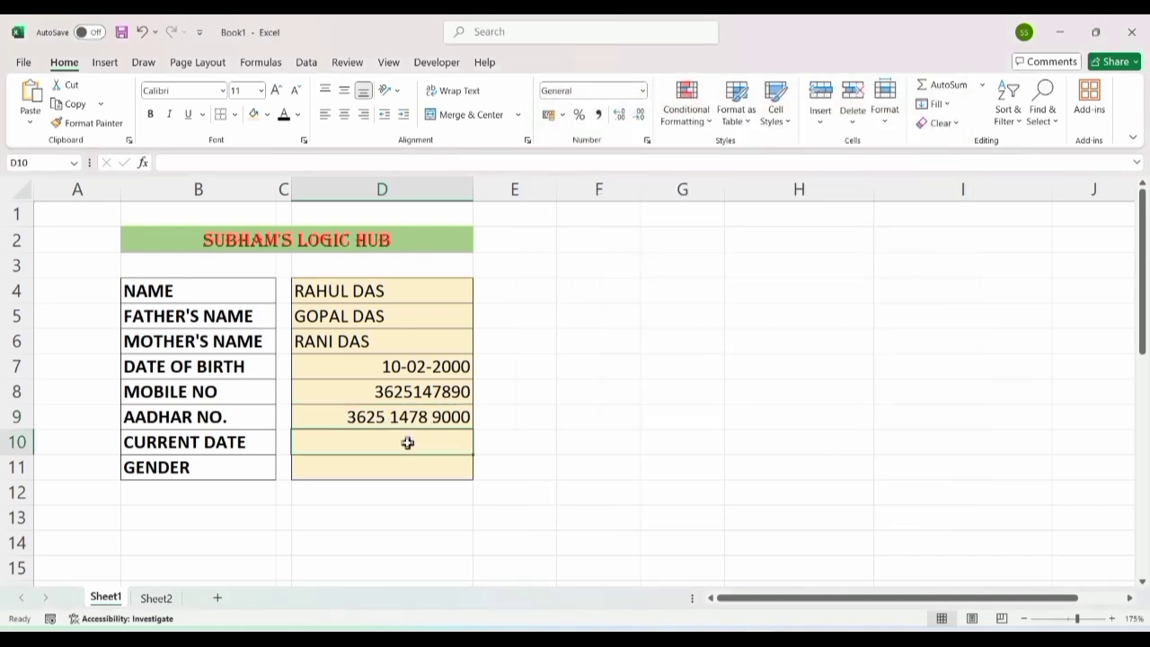
Step: Put today's date 31-08-2025 in D10 and restrict D11 to a MALE, FEMALE, OTHER list
key("ctrl+semicolon")
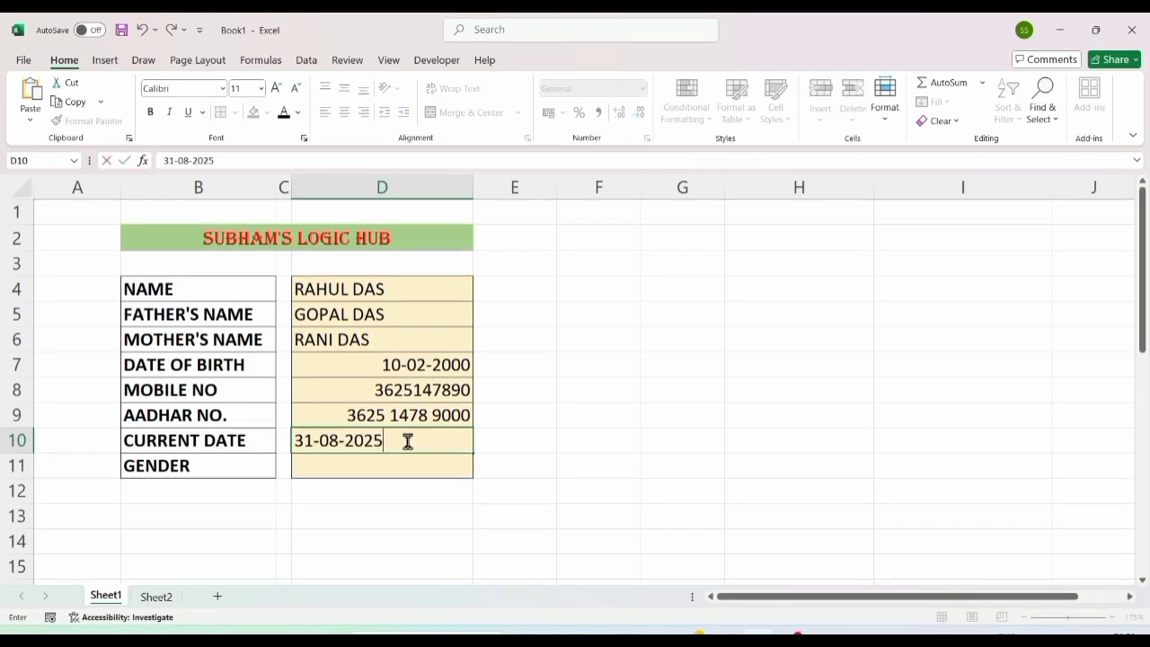
key("Return")
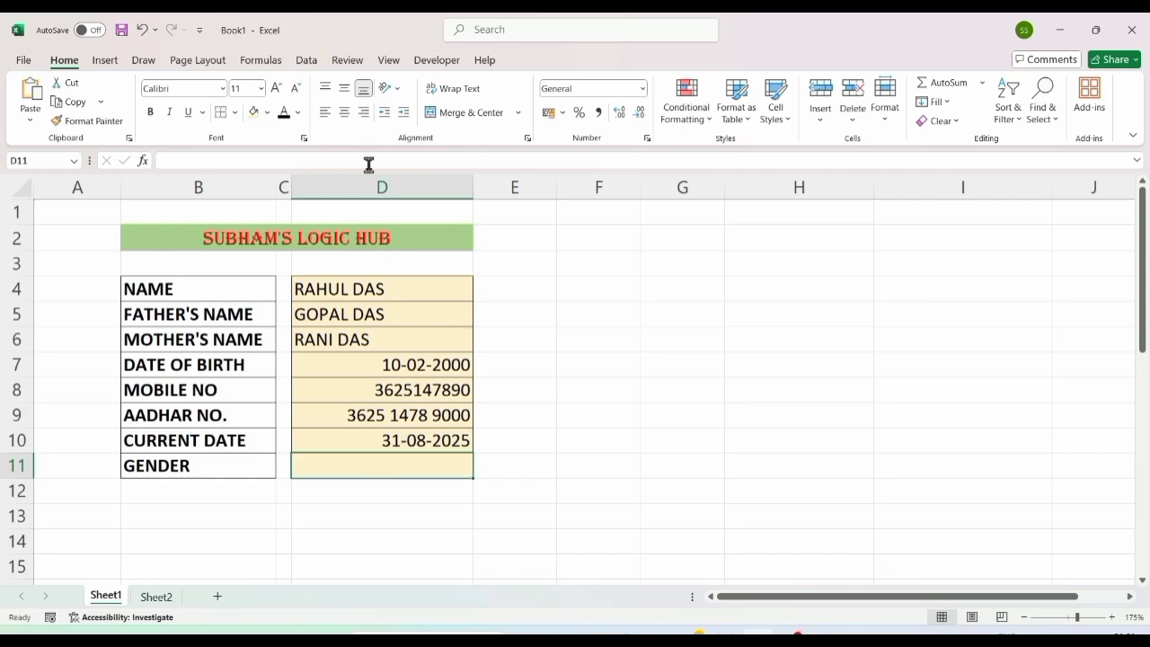
left_click(307, 61)
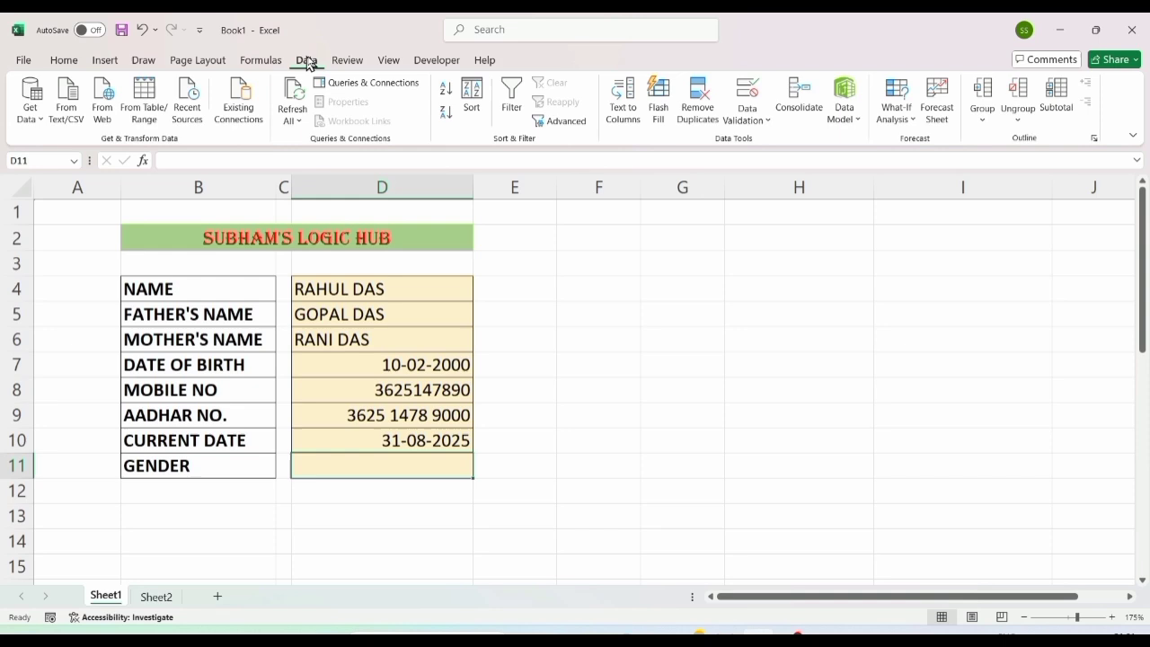
left_click(748, 97)
left_click(701, 240)
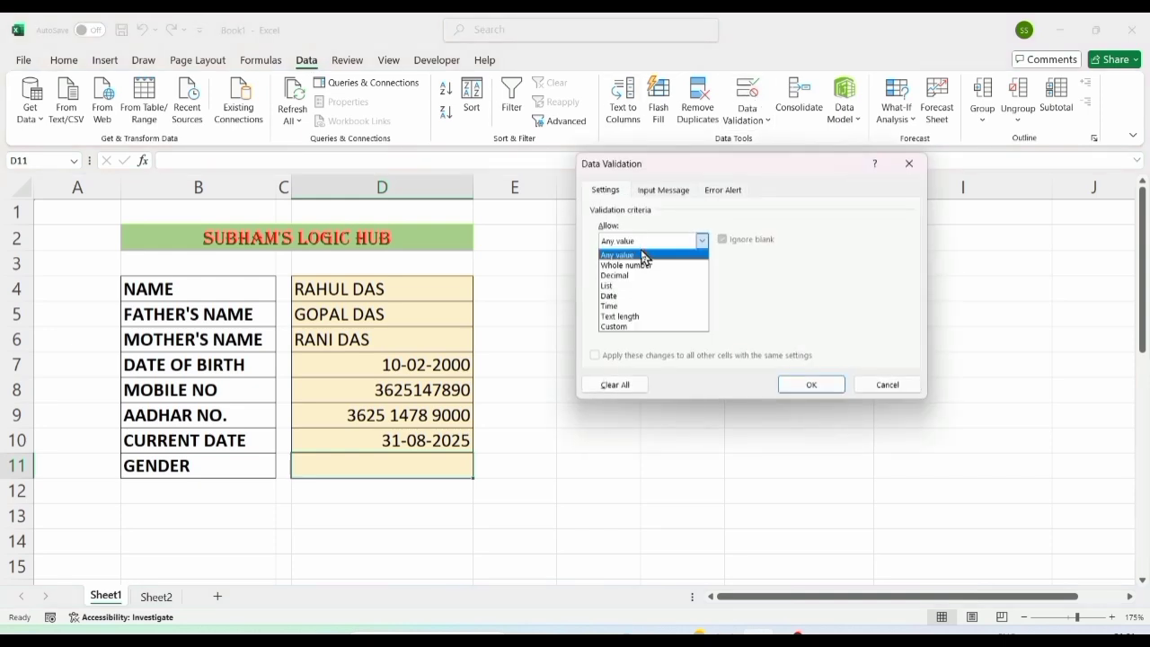
left_click(616, 286)
left_click(646, 306)
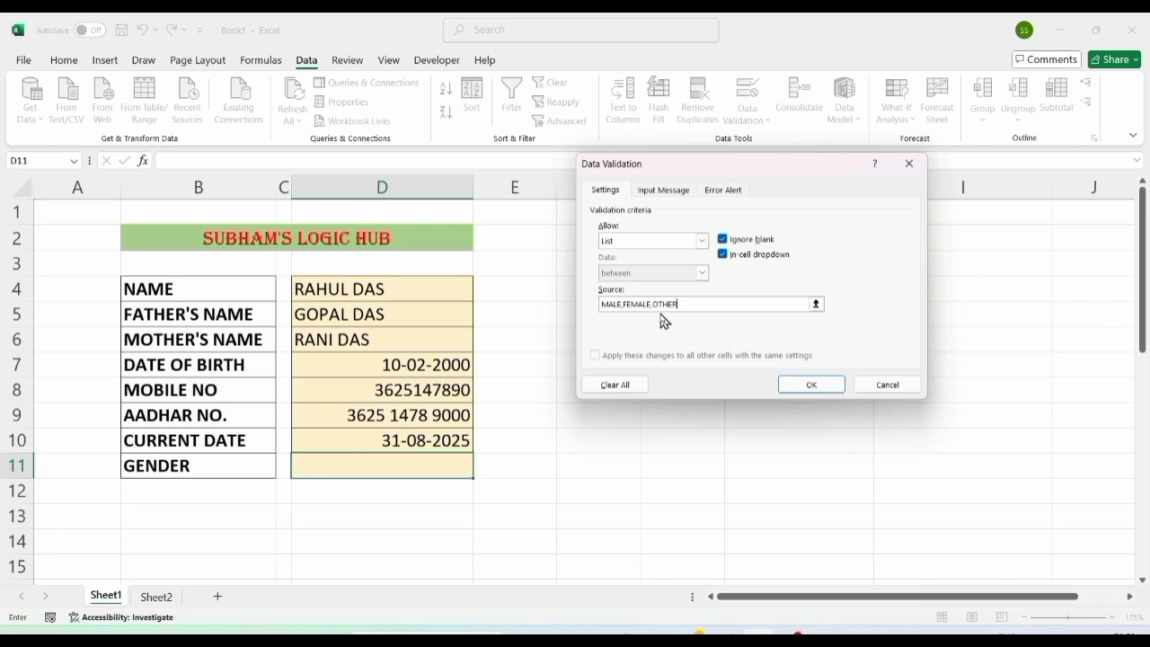
key("Return")
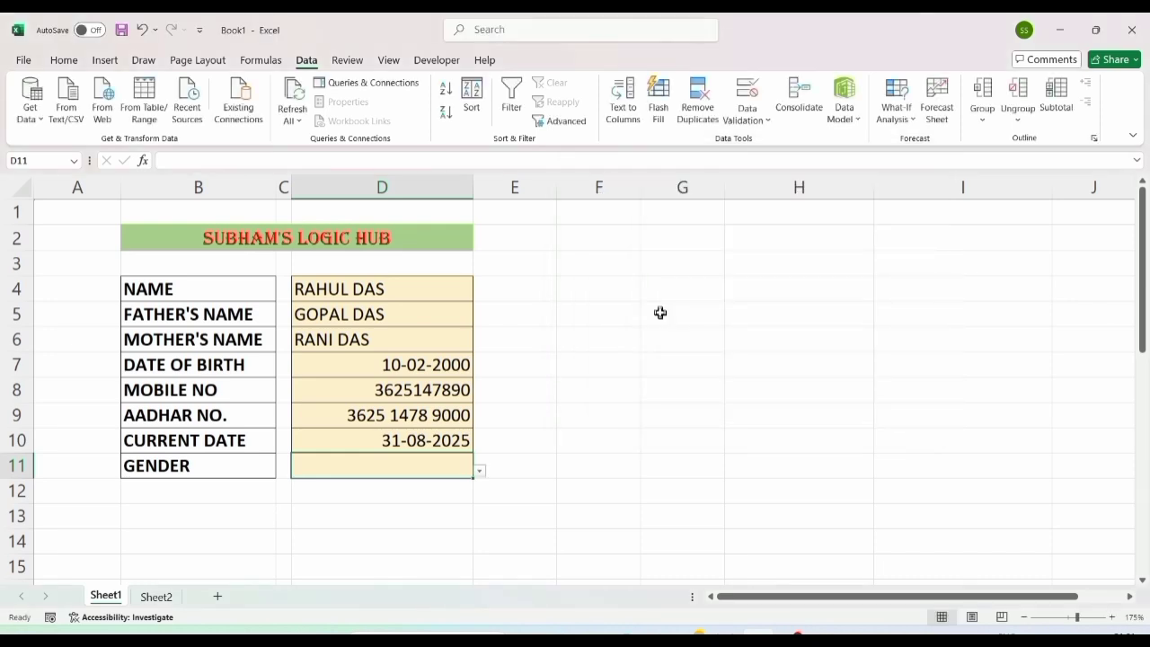
Step: Choose MALE in D11, then select the values D4:D11 and the column B labels
left_click(481, 473)
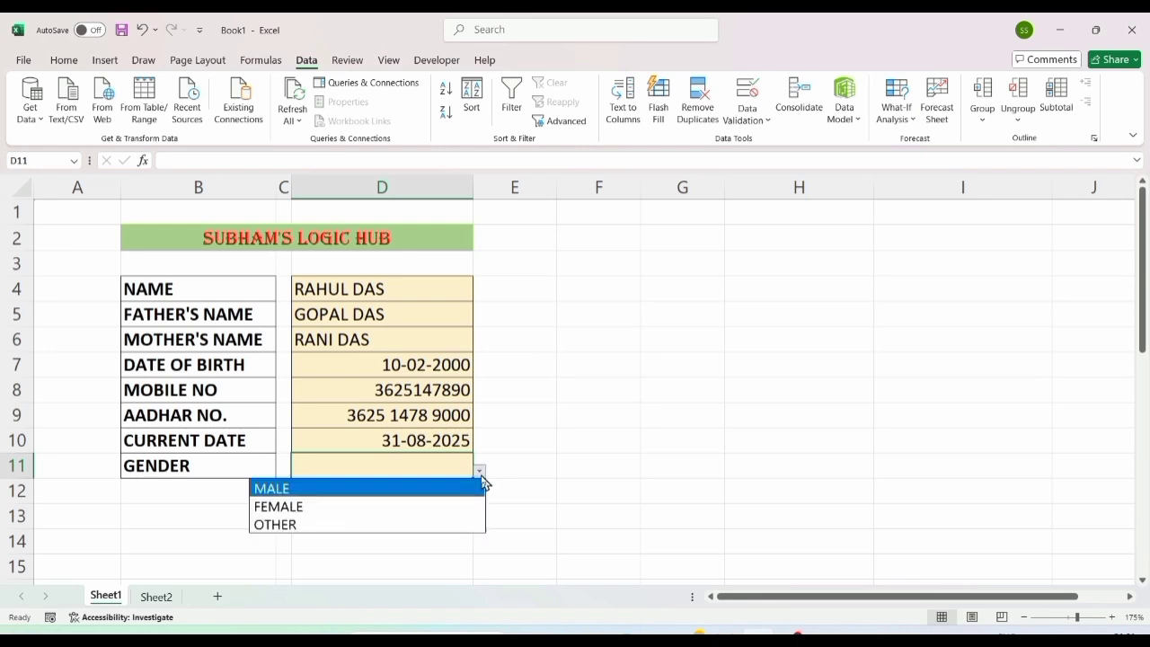
left_click(303, 488)
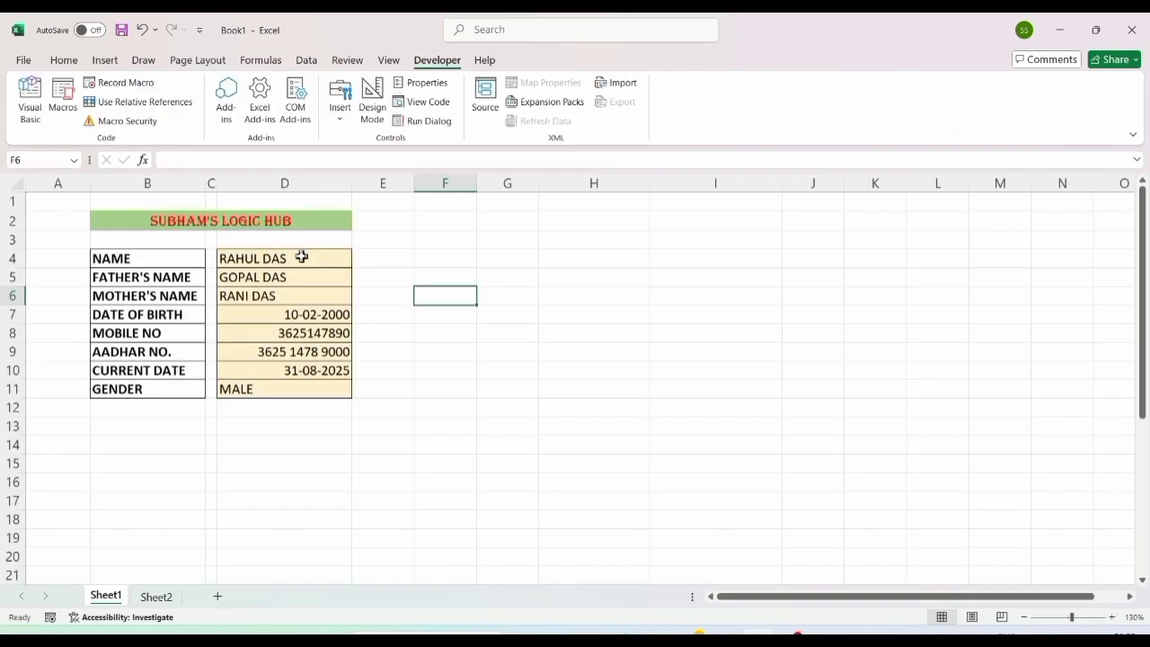
left_click_drag(300, 258, 292, 391)
left_click_drag(147, 257, 144, 389)
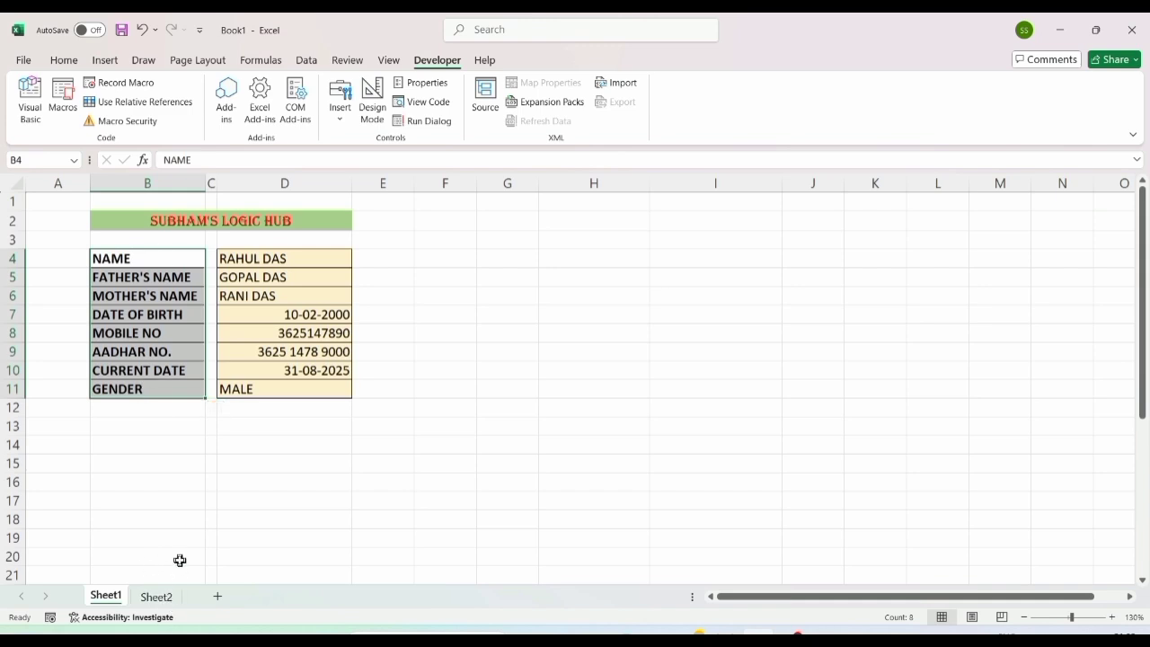
Step: Paste the form labels B4:B11 transposed across Sheet2 row 1, A1:H1
key("ctrl+c")
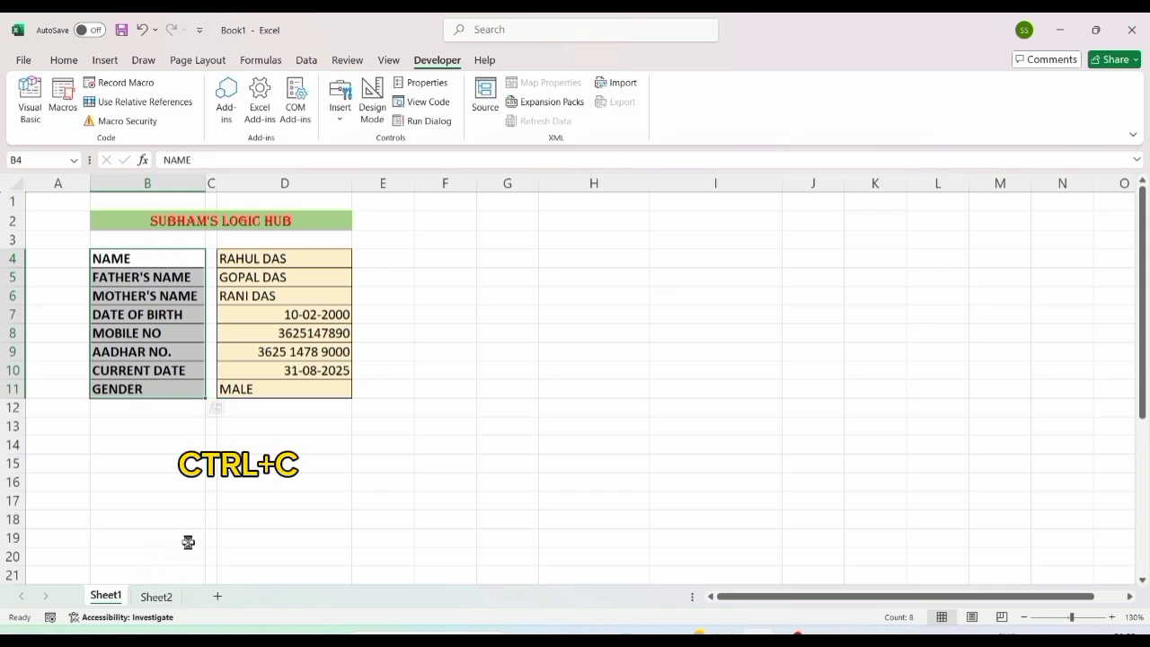
key("ctrl+c")
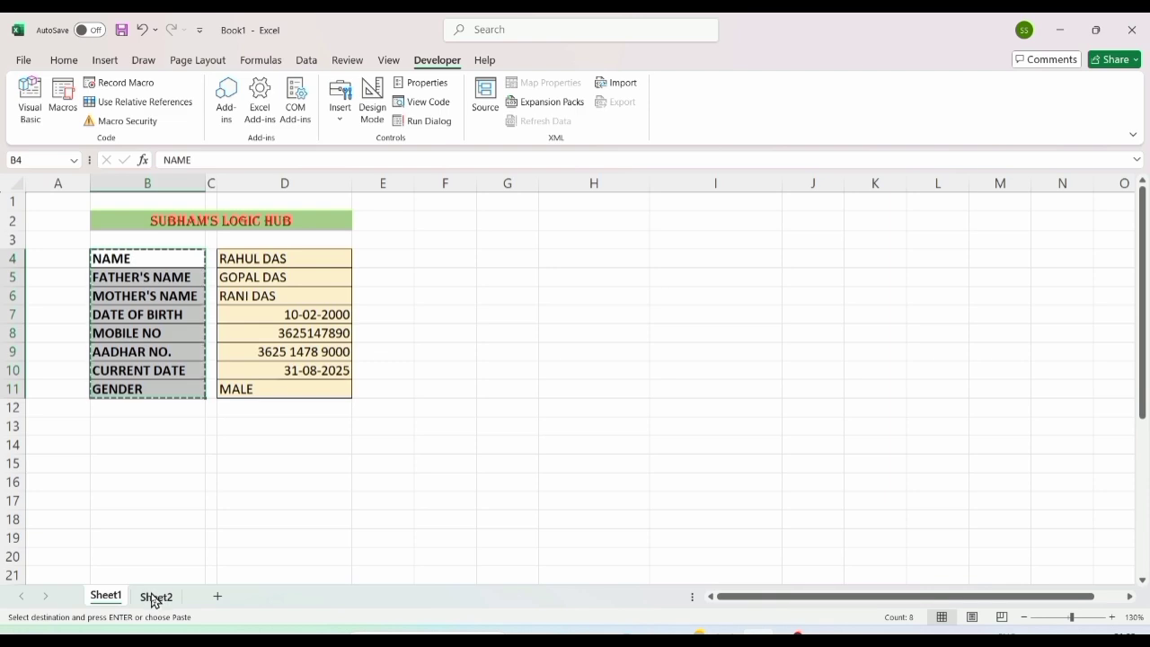
left_click(154, 597)
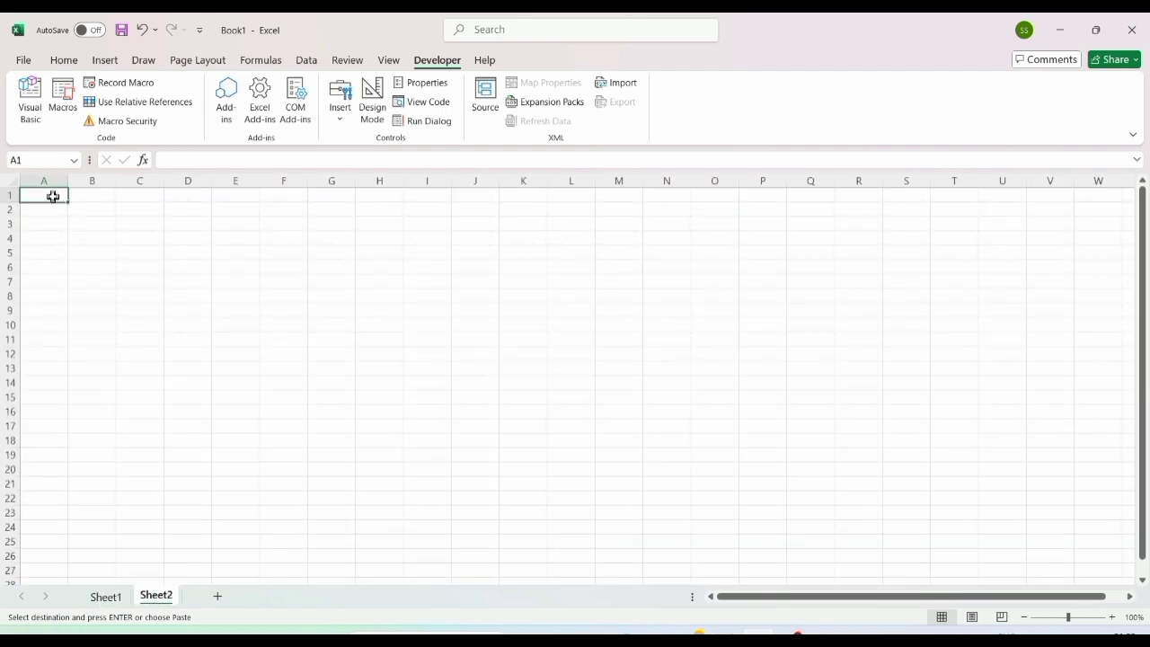
key("ctrl+alt+v")
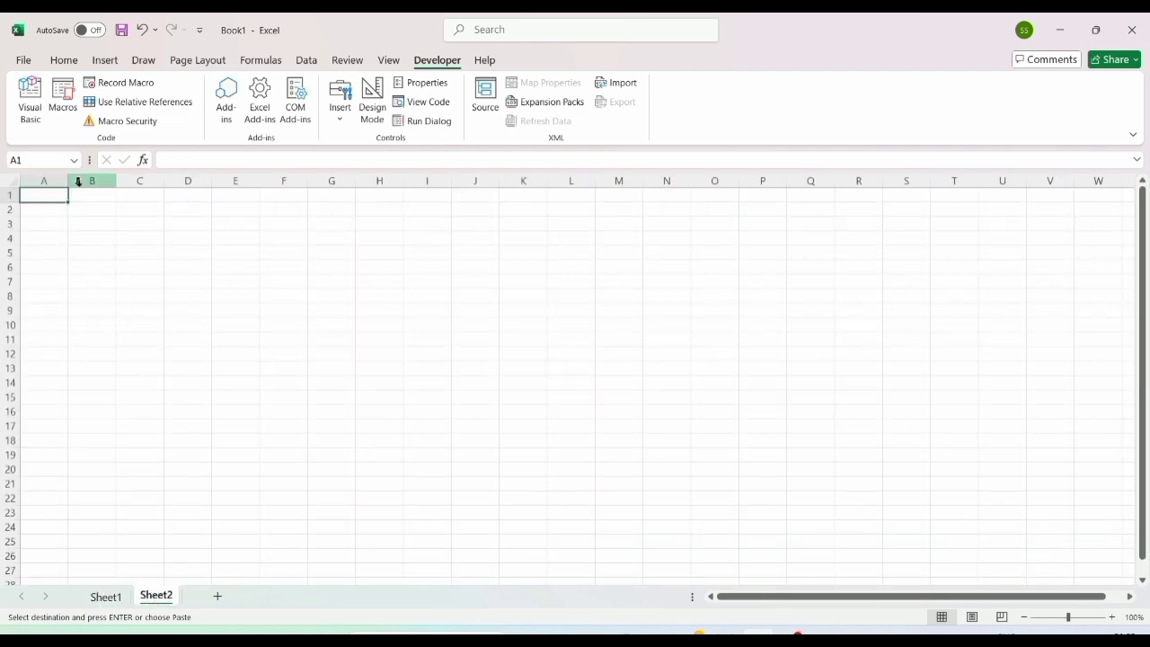
left_click(66, 60)
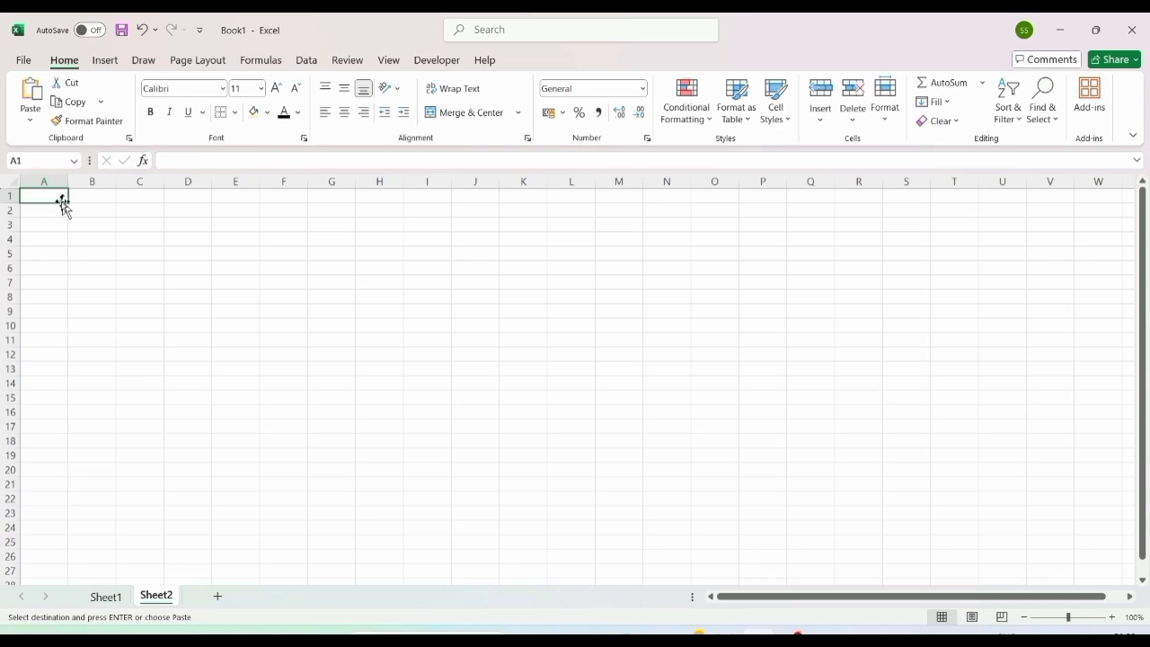
scroll(69, 251, "up", 4)
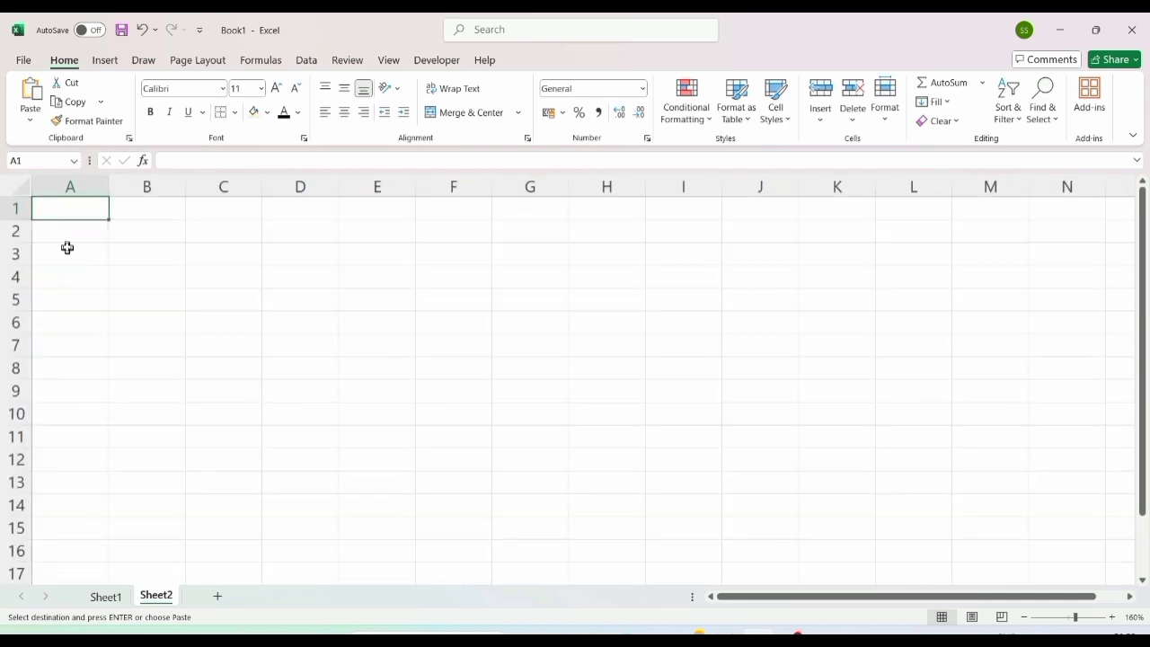
left_click(31, 121)
left_click(70, 306)
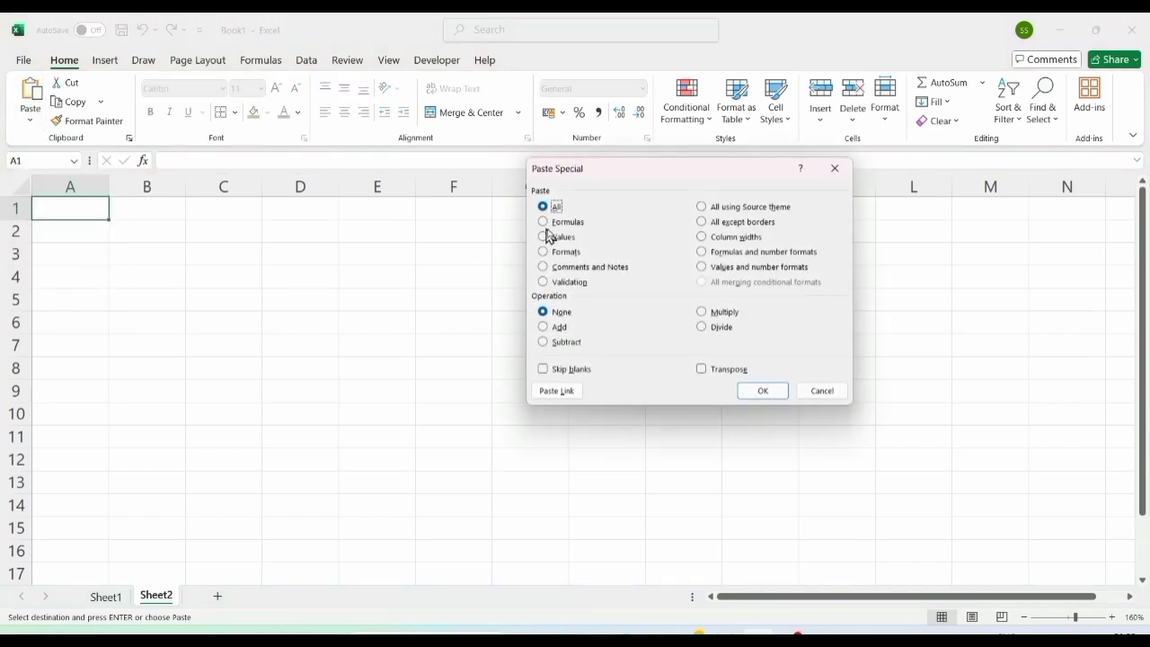
left_click(702, 369)
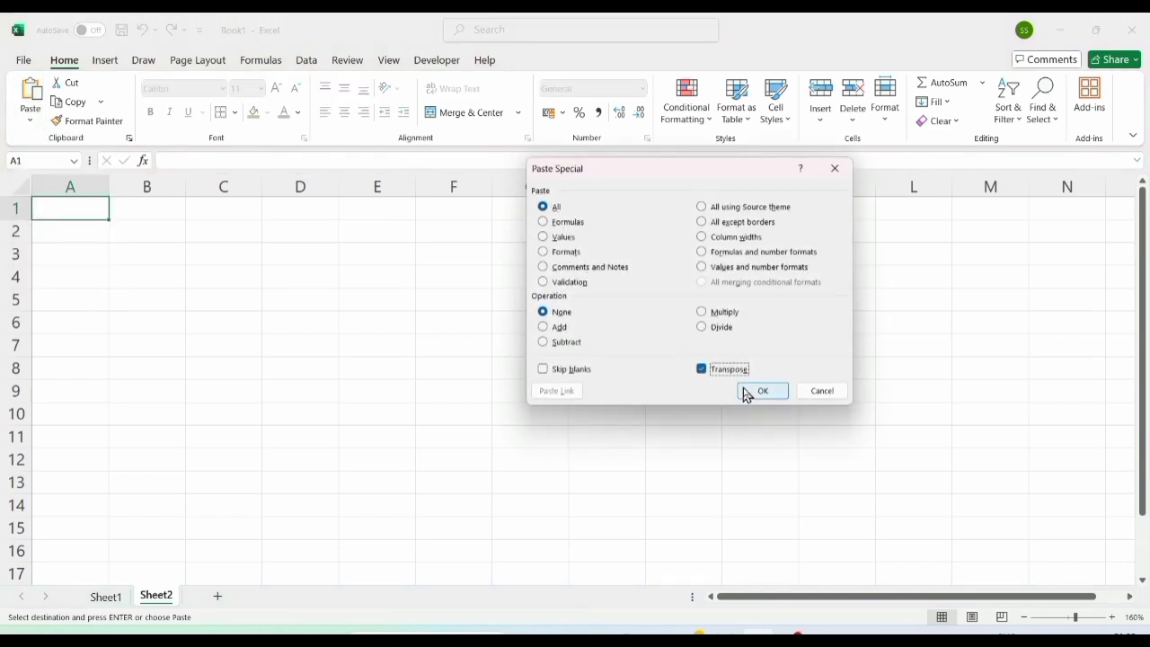
left_click(762, 390)
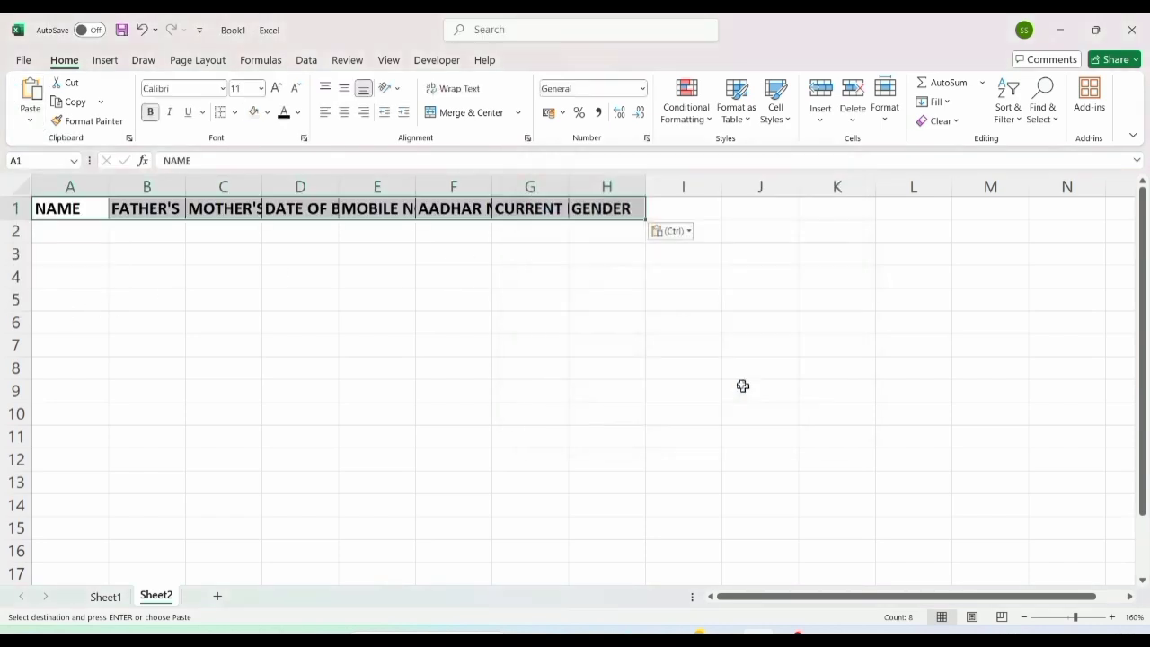
Step: AutoFit columns A–G to their headers and widen column A further
double_click(568, 186)
double_click(497, 192)
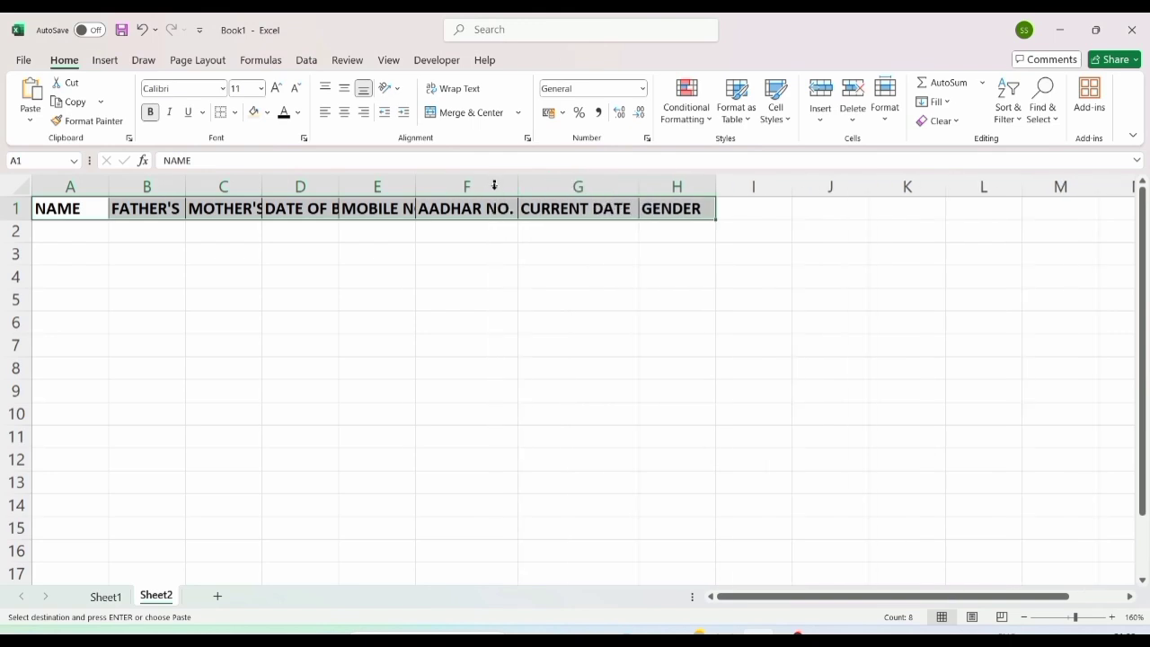
double_click(415, 185)
double_click(339, 186)
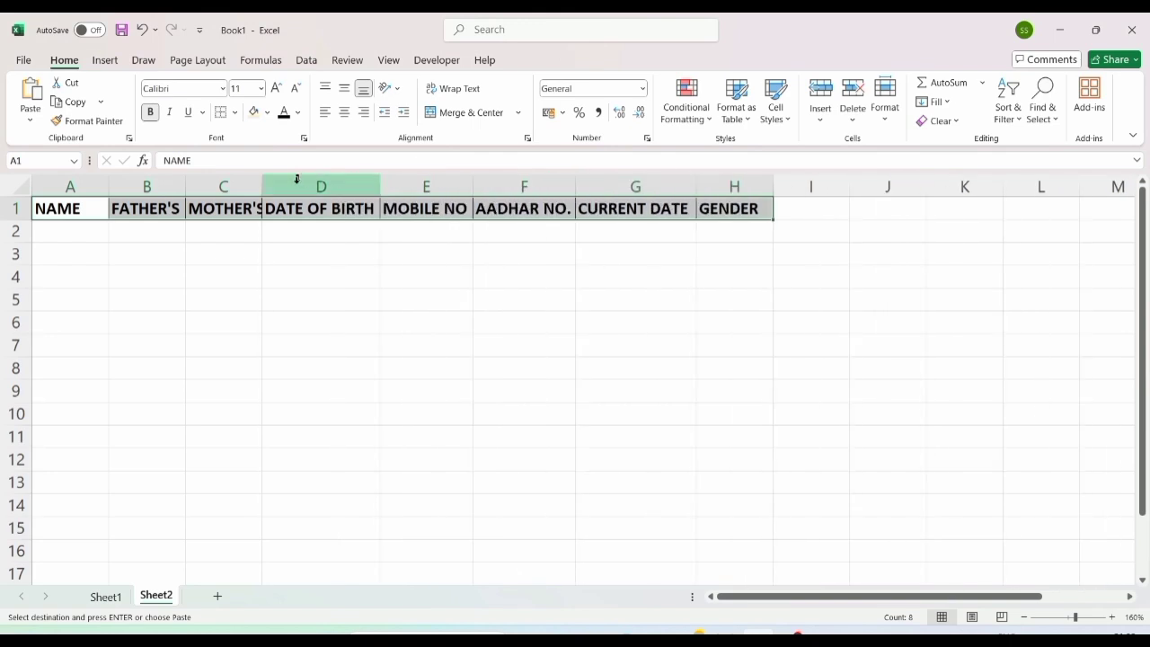
left_click(249, 187)
left_click_drag(249, 189, 113, 191)
double_click(113, 188)
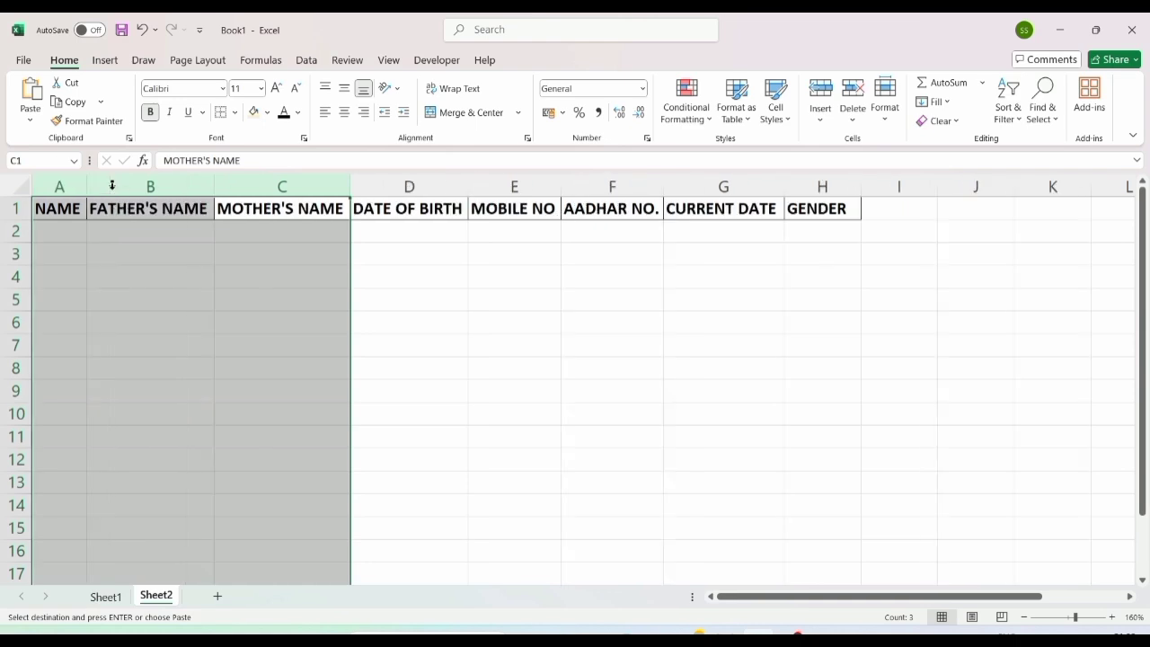
left_click(97, 229)
left_click_drag(89, 185, 156, 185)
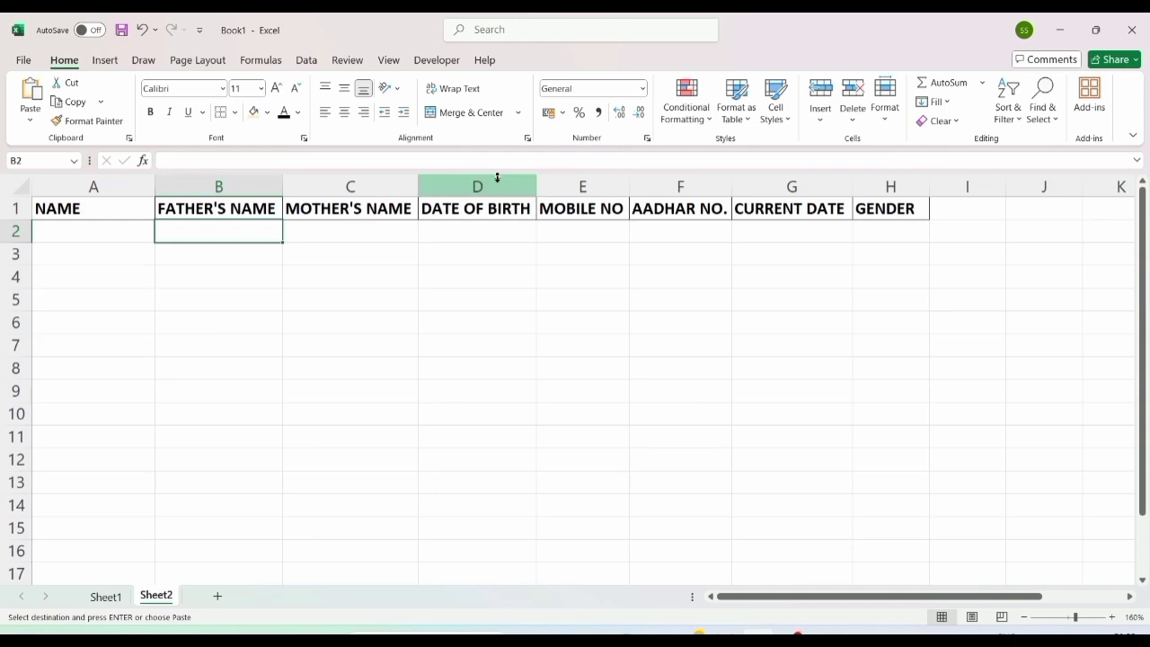
left_click(681, 177)
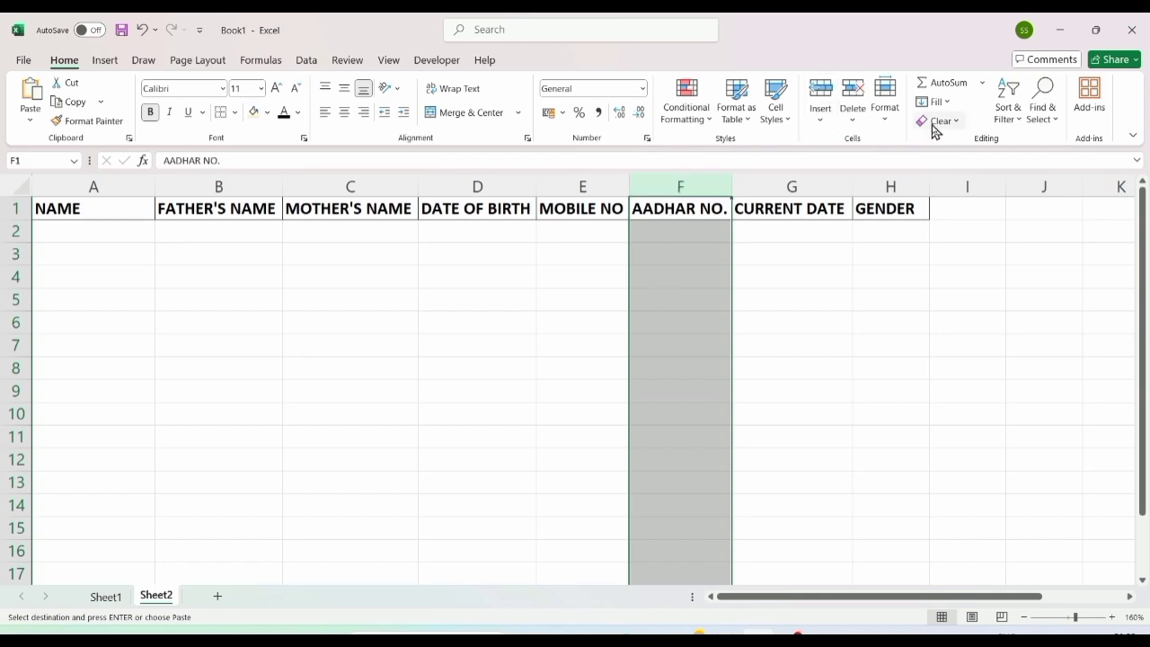
Step: Give the AADHAR NO. column F a custom number format
left_click(885, 99)
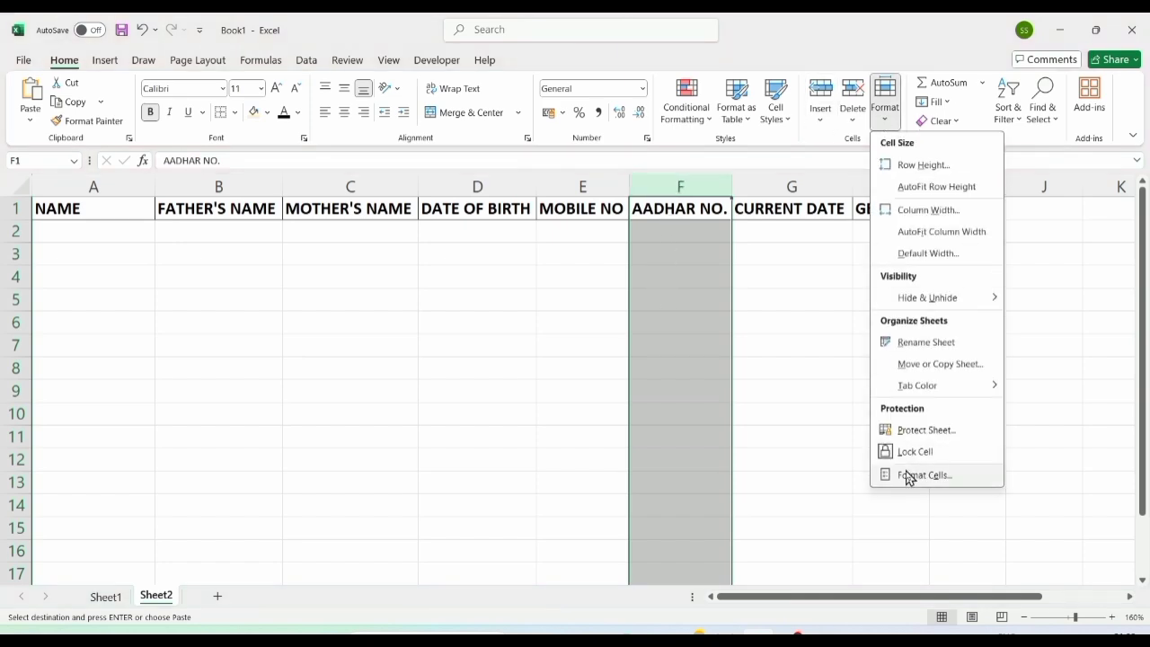
left_click(908, 476)
left_click(524, 251)
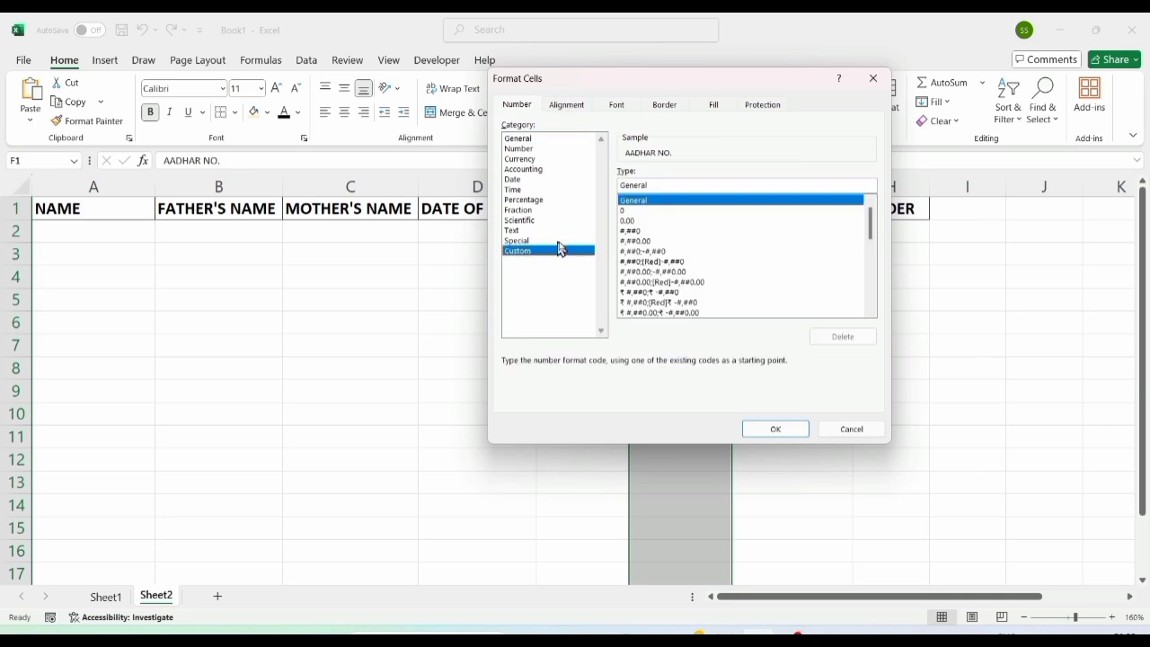
left_click_drag(660, 186, 616, 185)
type("0000 0000 0000")
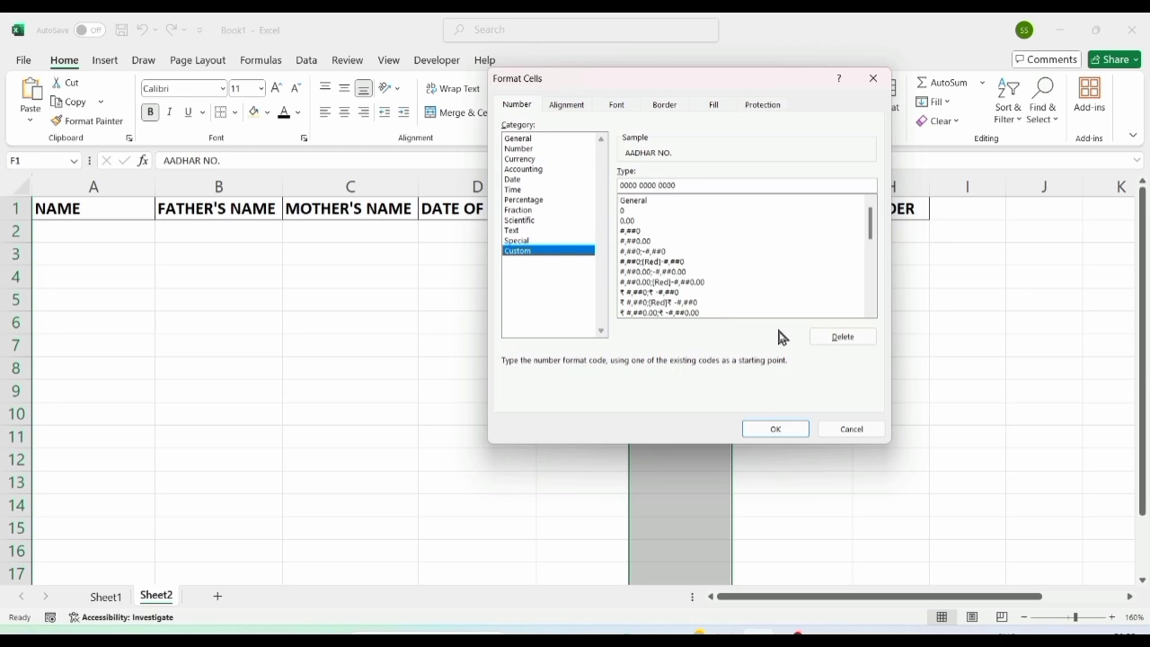
left_click(775, 428)
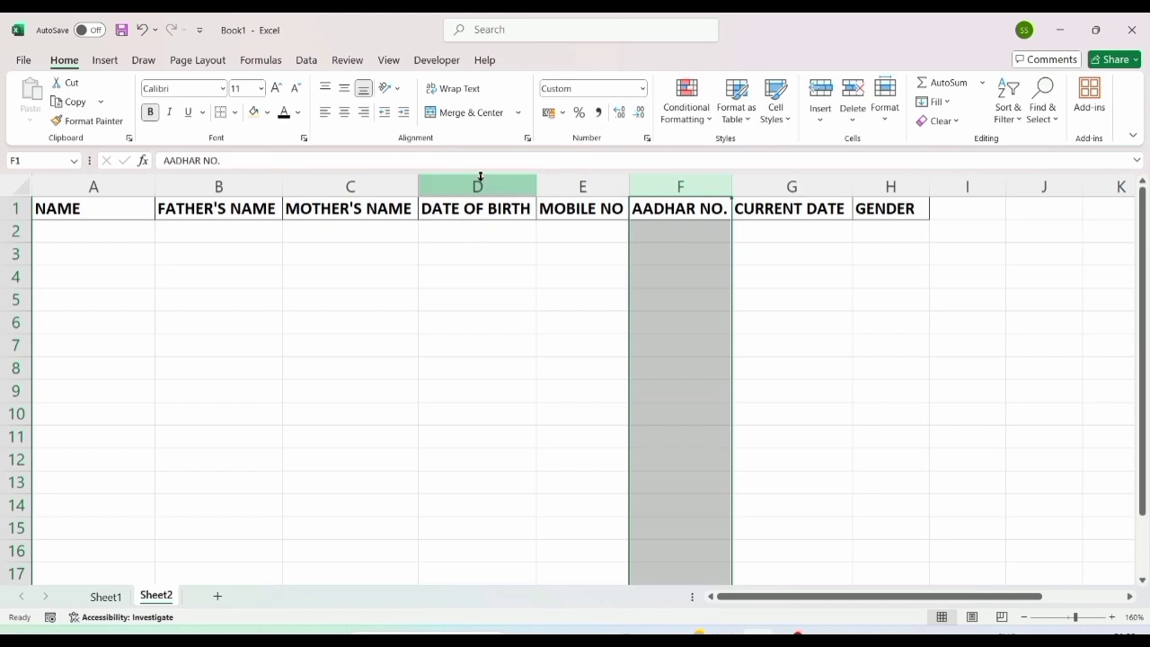
Step: Format the DATE OF BIRTH column D and CURRENT DATE column G as Short Date
left_click(479, 182)
left_click(643, 89)
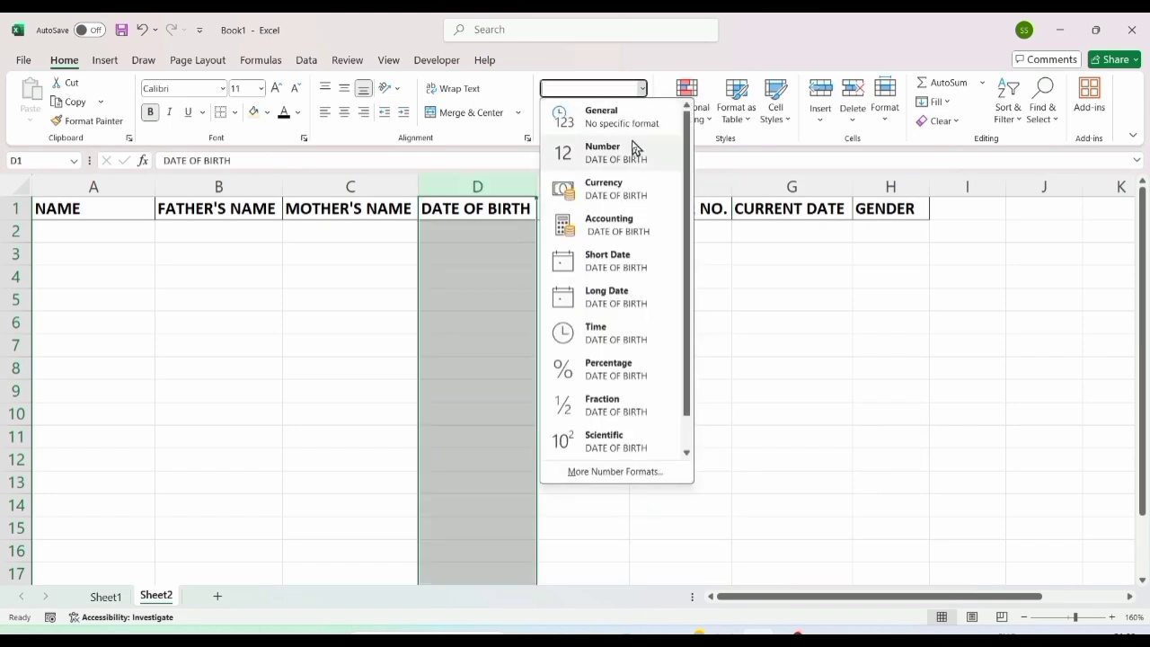
left_click(610, 270)
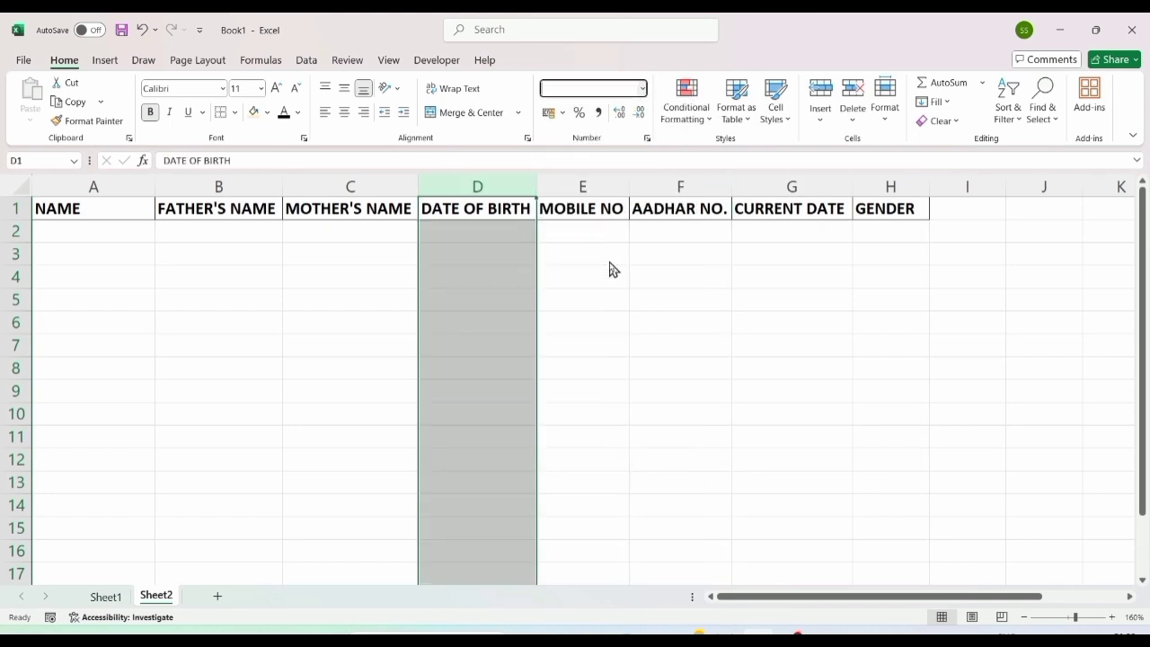
left_click(768, 247)
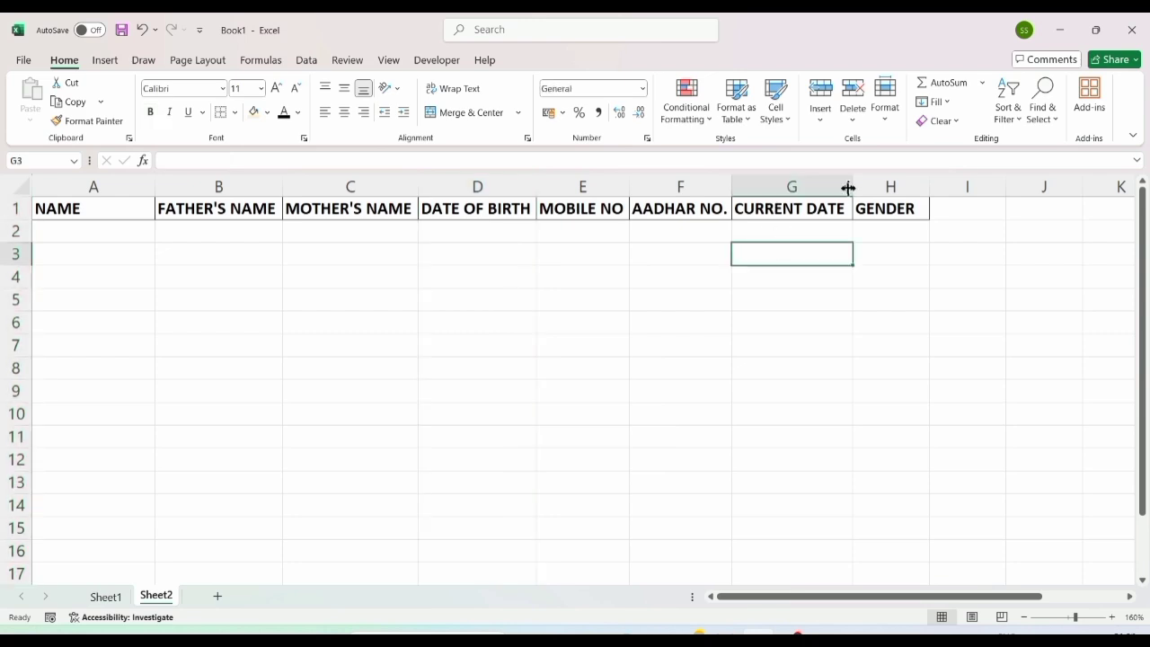
left_click(816, 187)
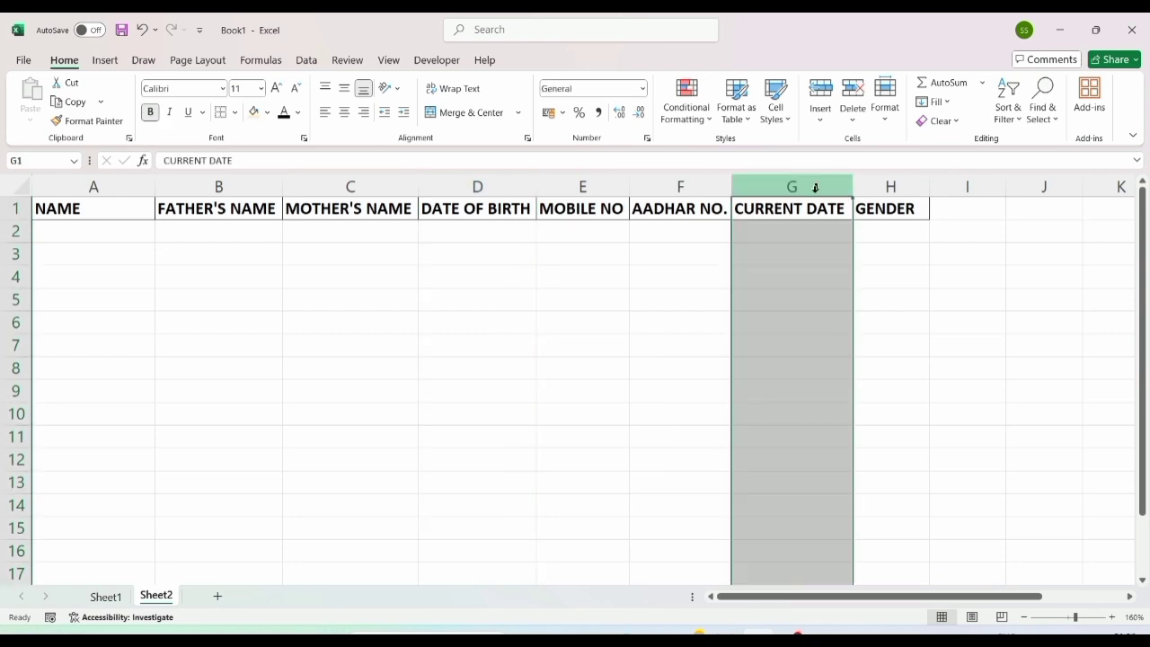
left_click(642, 88)
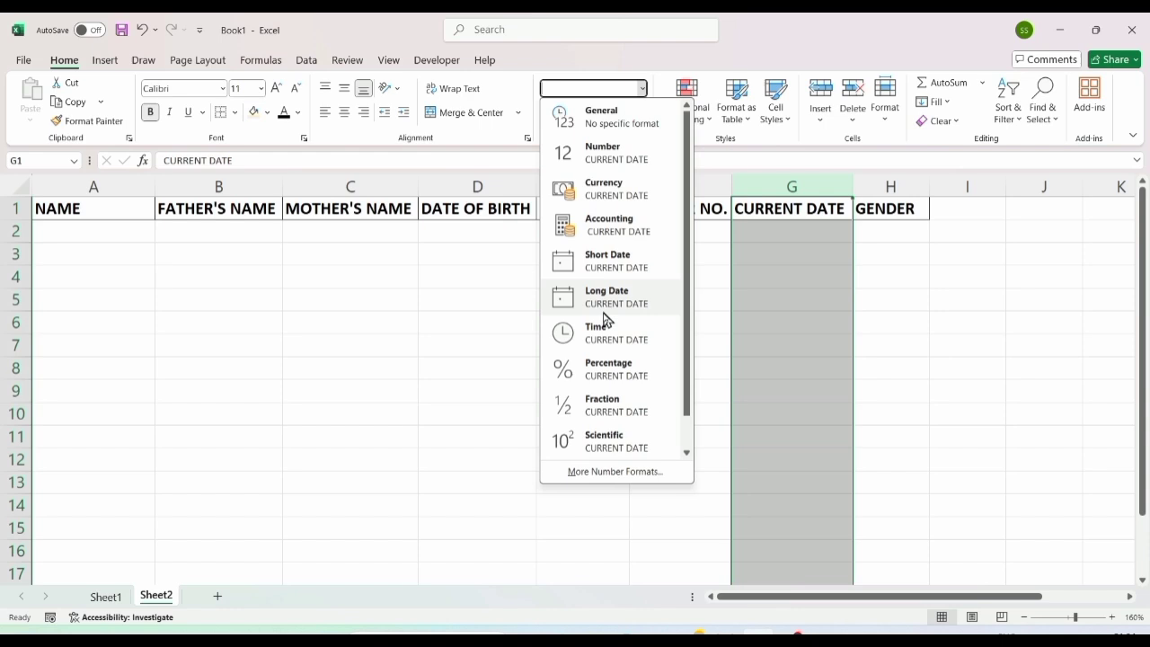
left_click(607, 266)
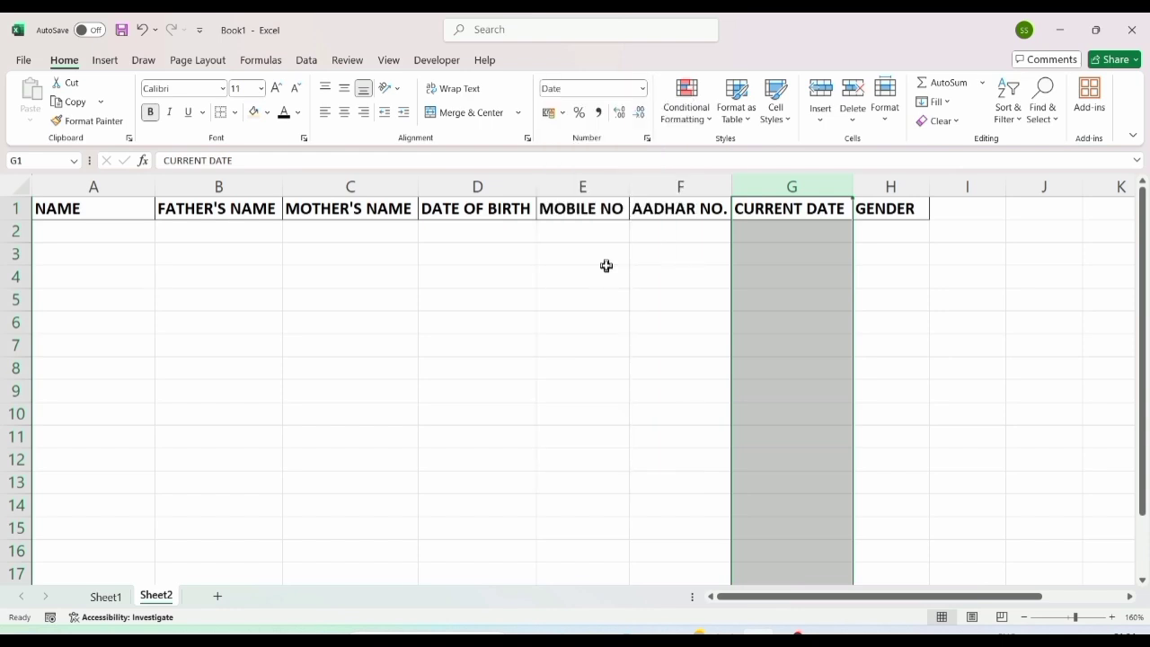
left_click(86, 232)
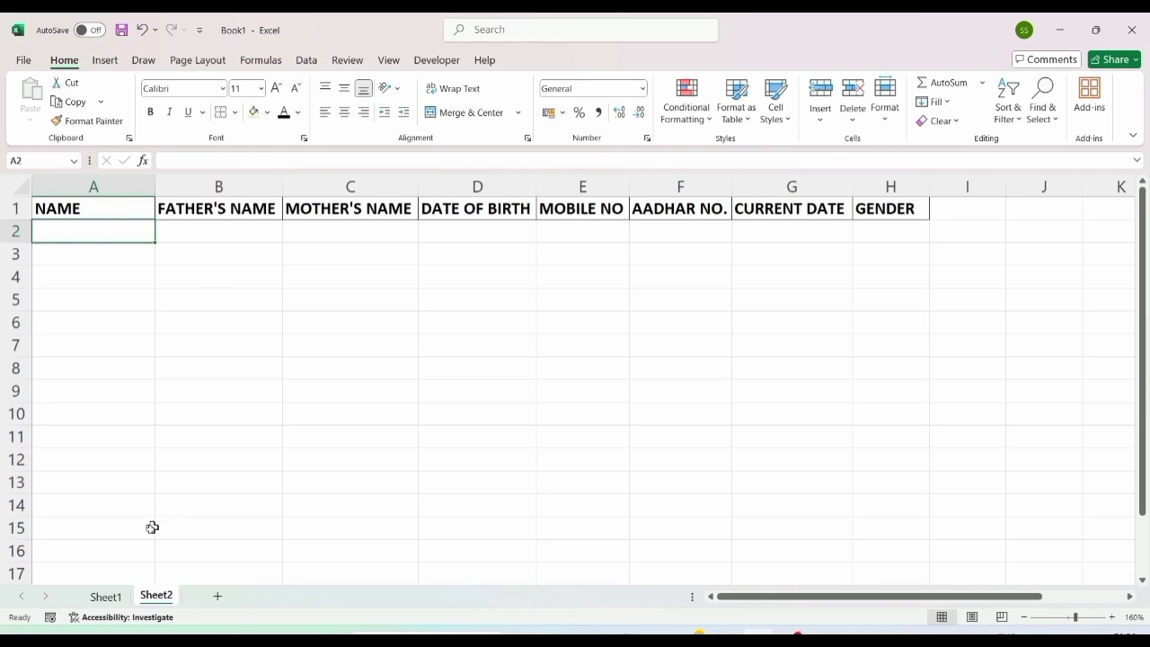
Step: Return to Sheet1's form at D4 and bring up the Developer tab, briefly checking View > Macros
left_click(105, 596)
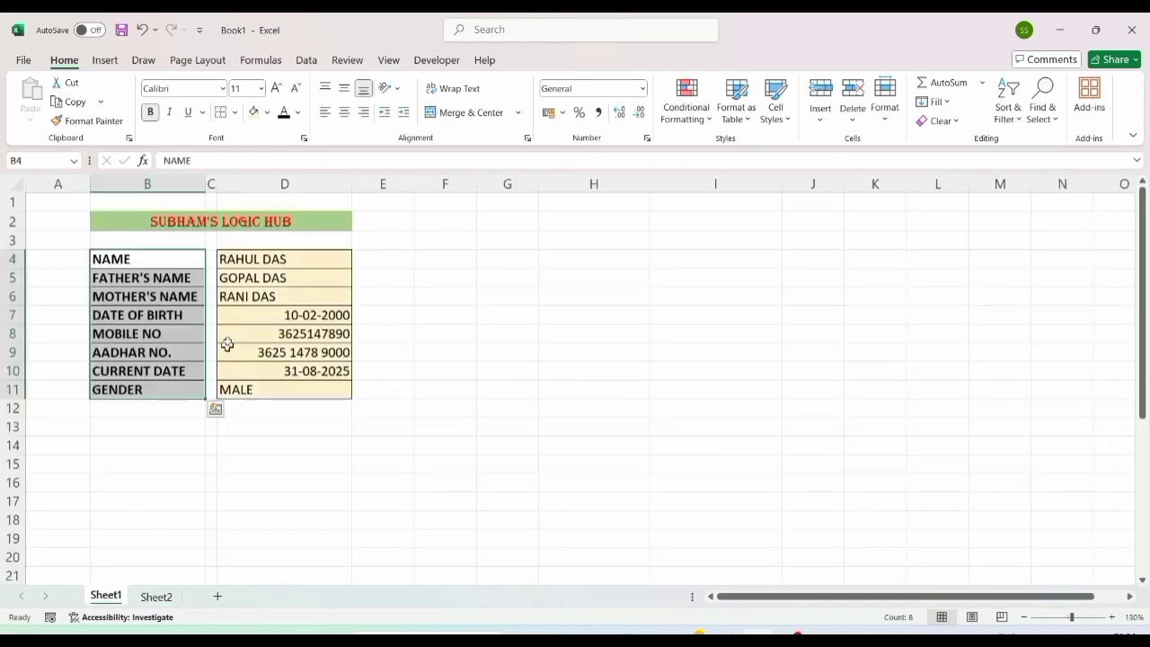
left_click(266, 262)
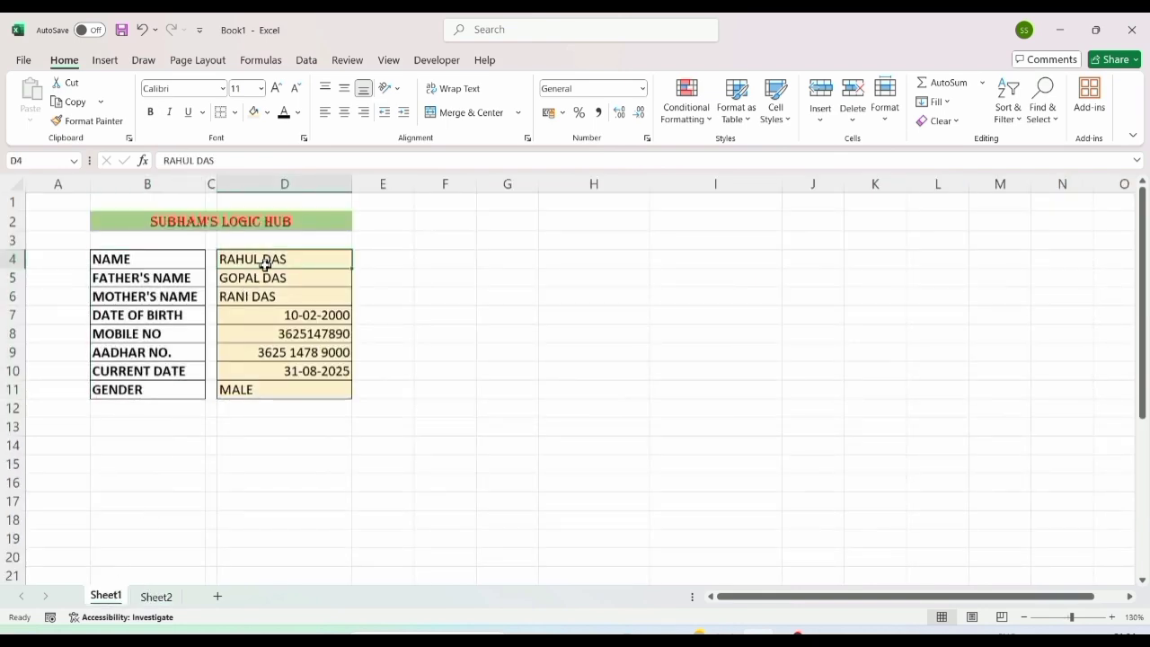
left_click(444, 62)
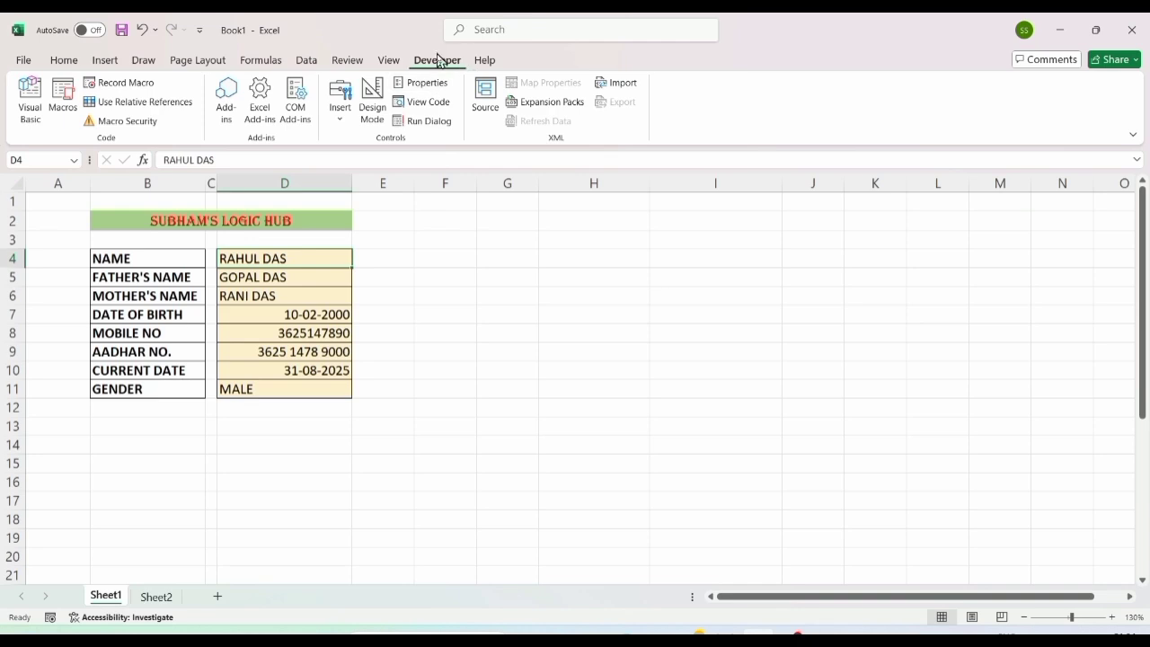
left_click(389, 61)
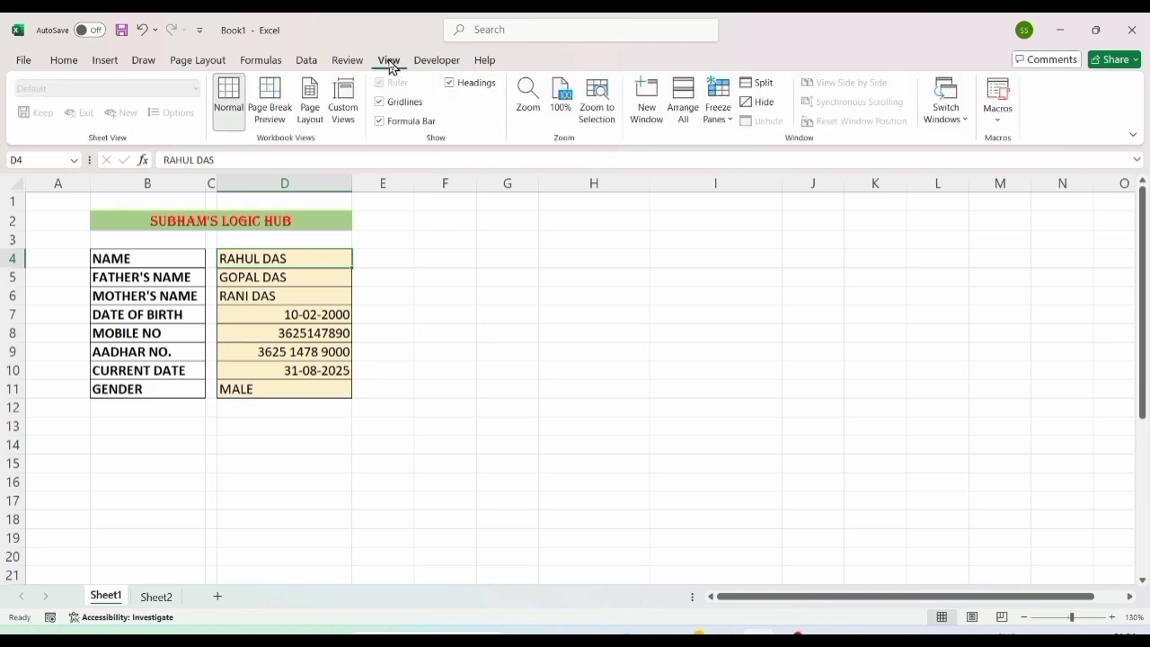
left_click(999, 120)
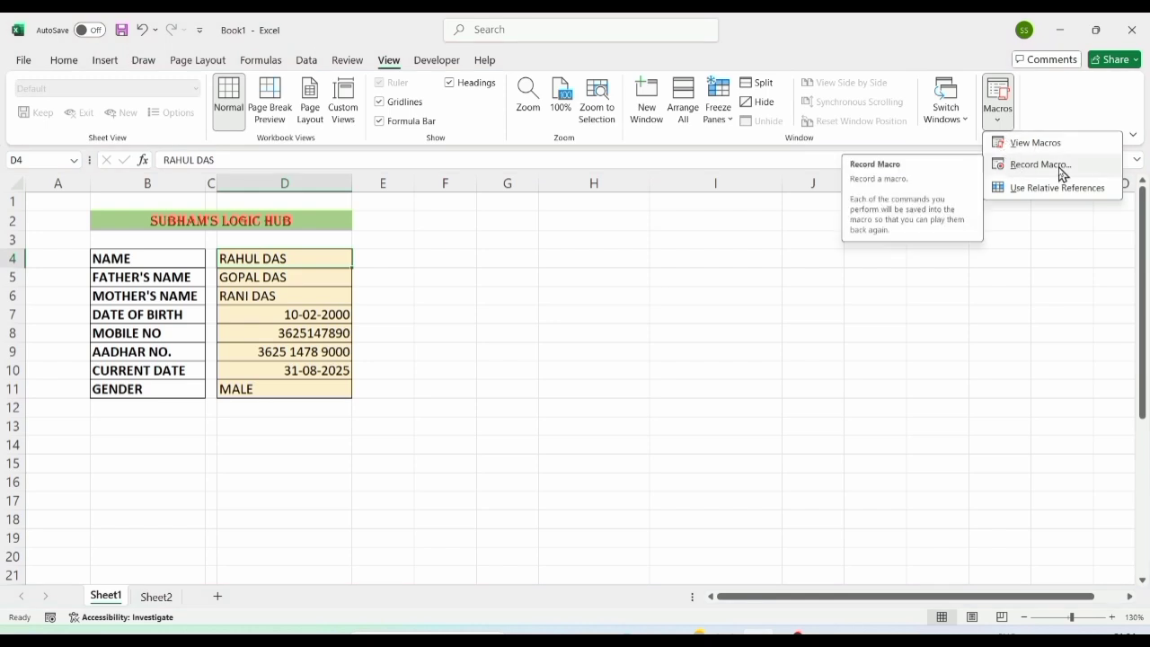
left_click(436, 61)
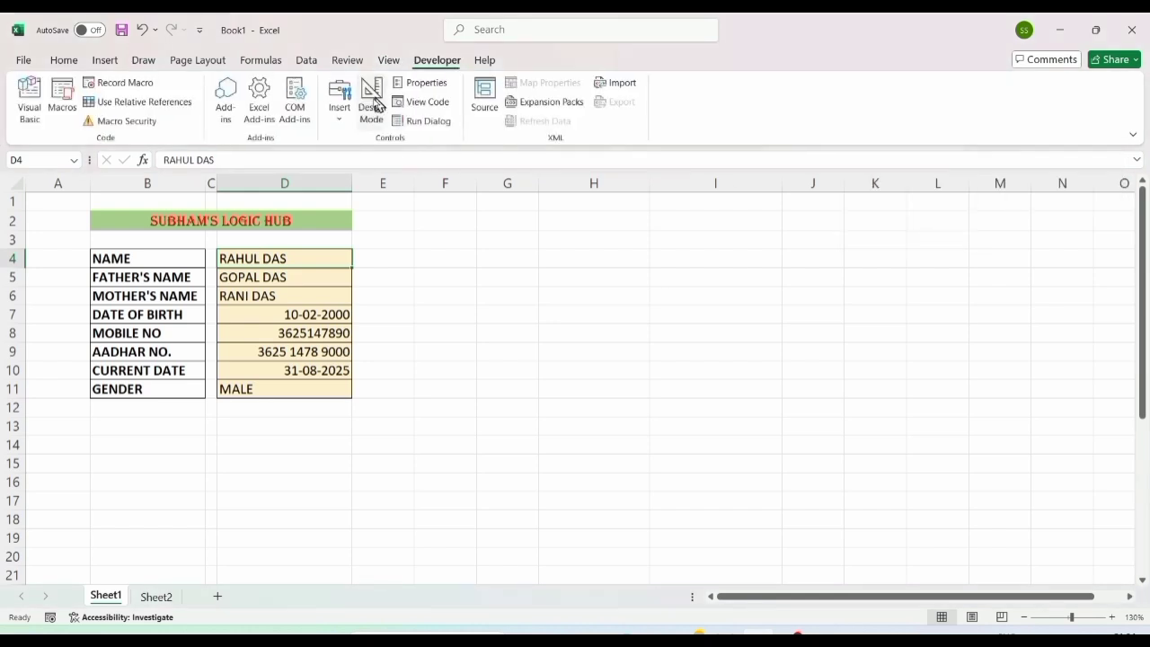
Step: Start recording a macro named D, then go to Sheet2
left_click(126, 84)
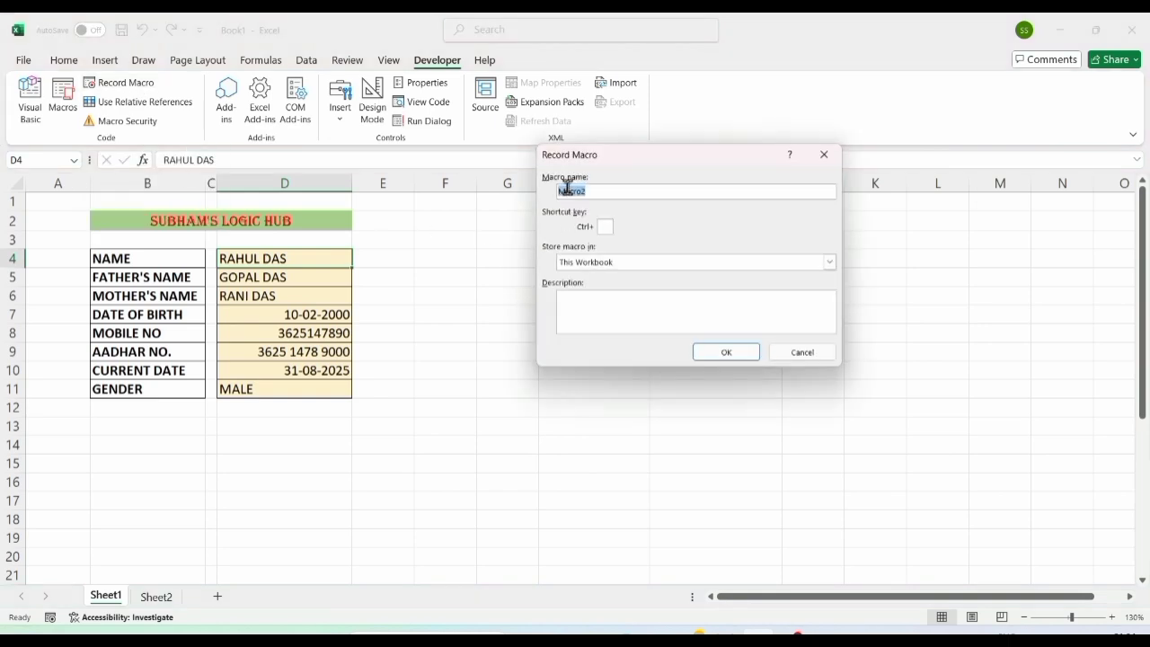
type("DATA")
left_click(726, 352)
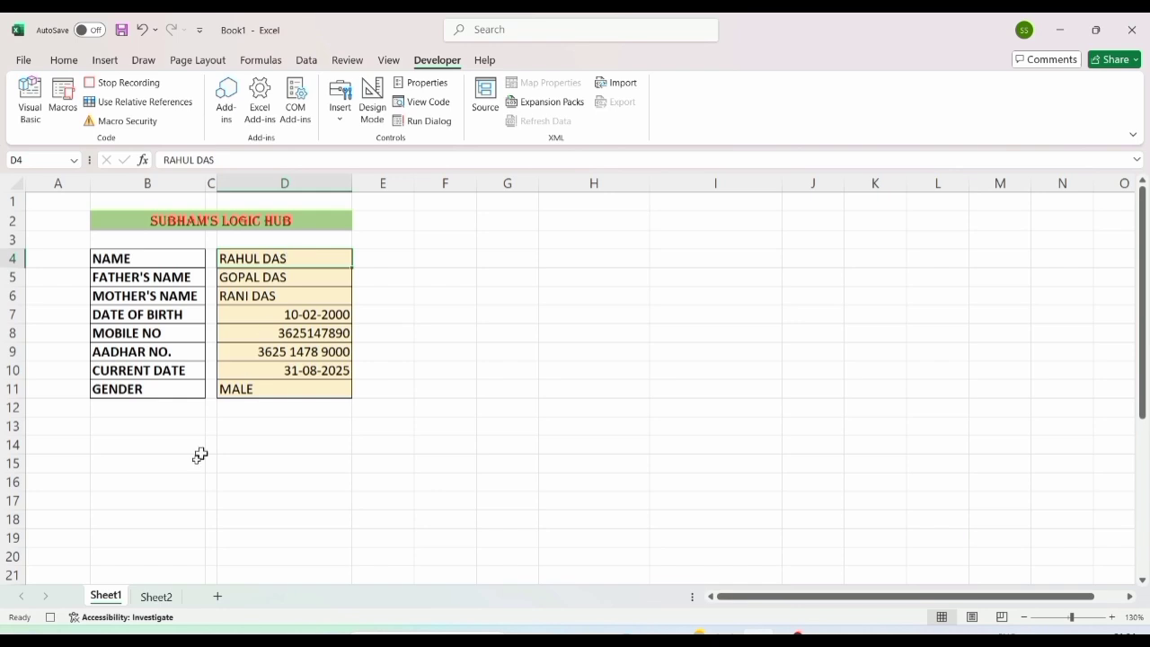
left_click(154, 597)
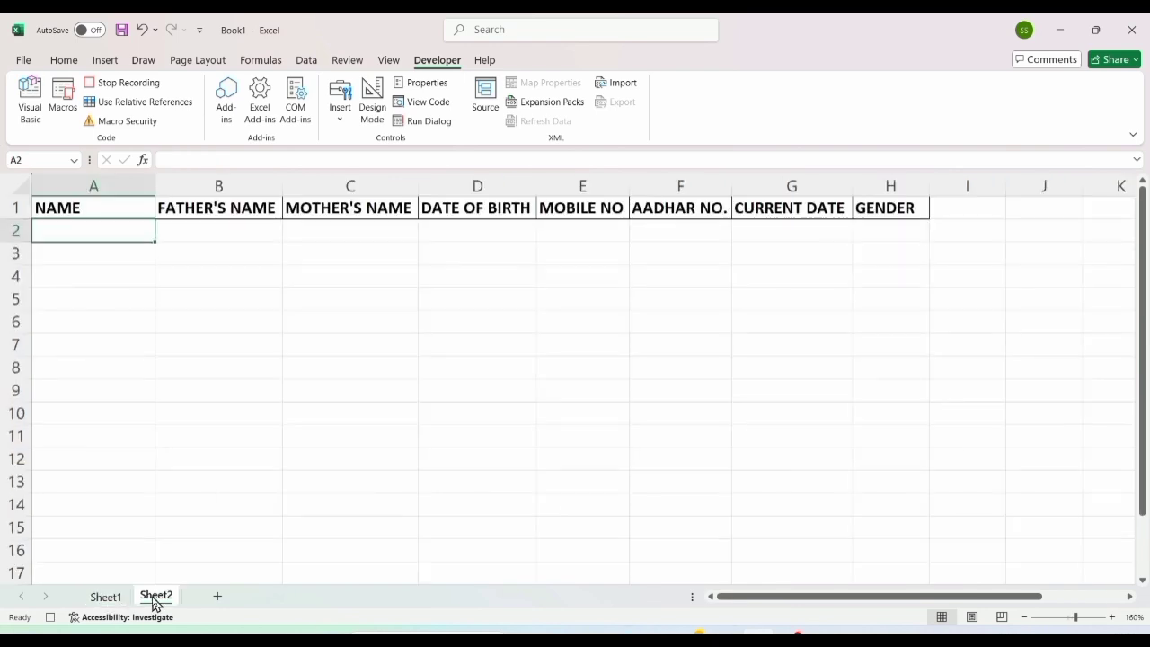
Step: Insert a blank row 2 beneath the Sheet2 headers
left_click(17, 230)
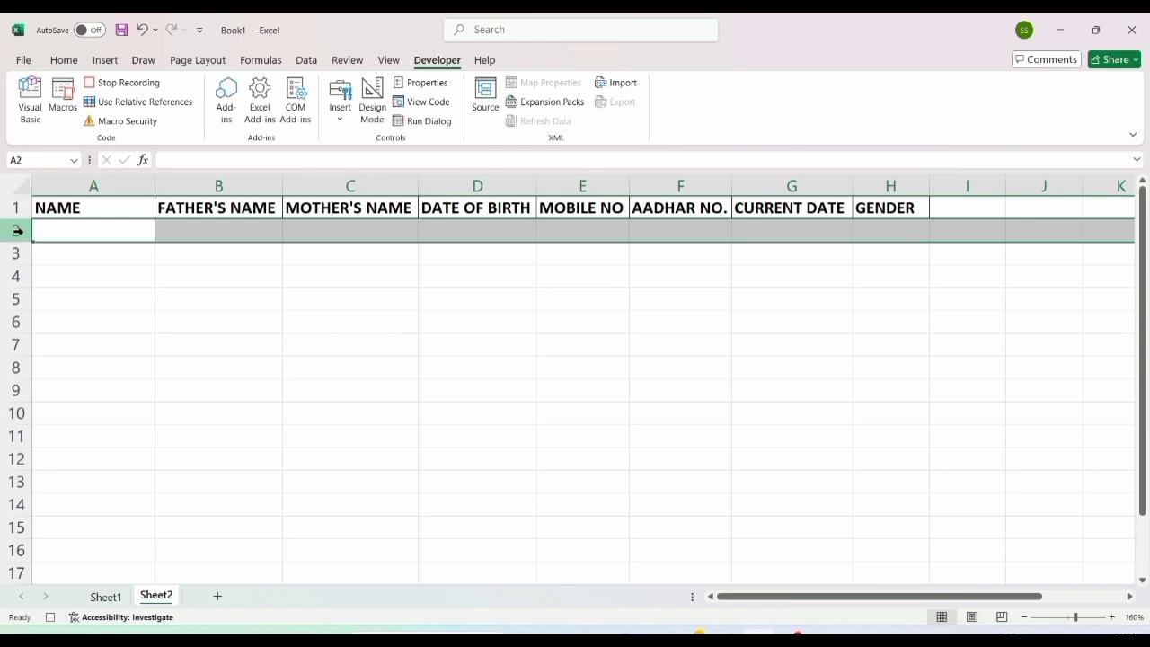
right_click(17, 230)
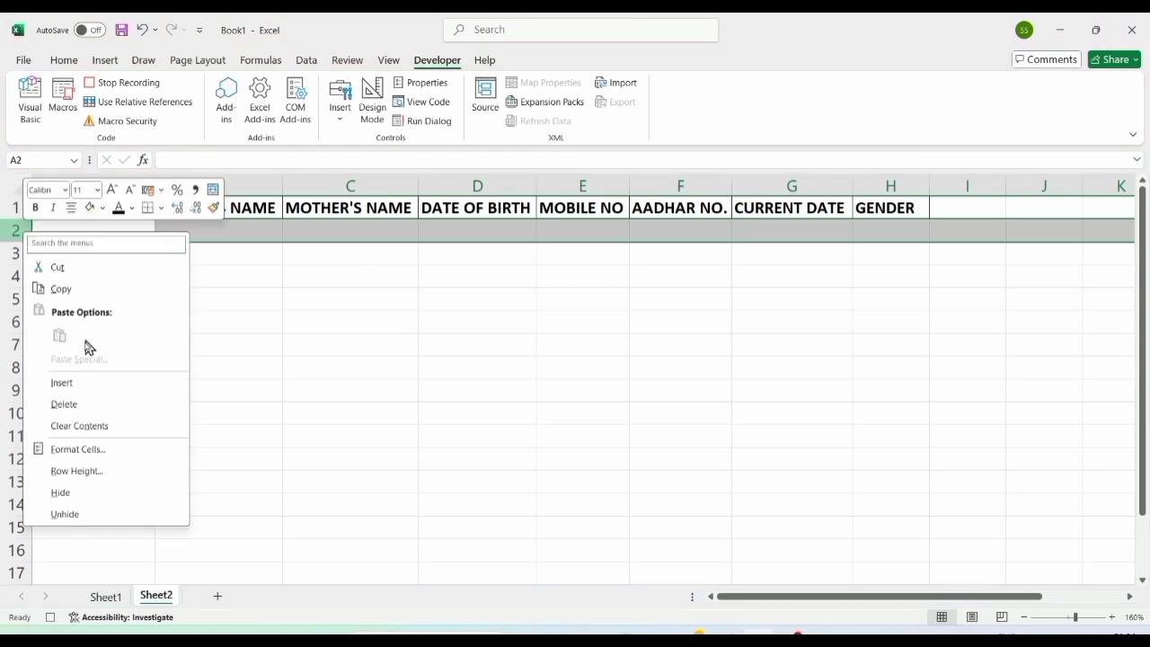
left_click(63, 383)
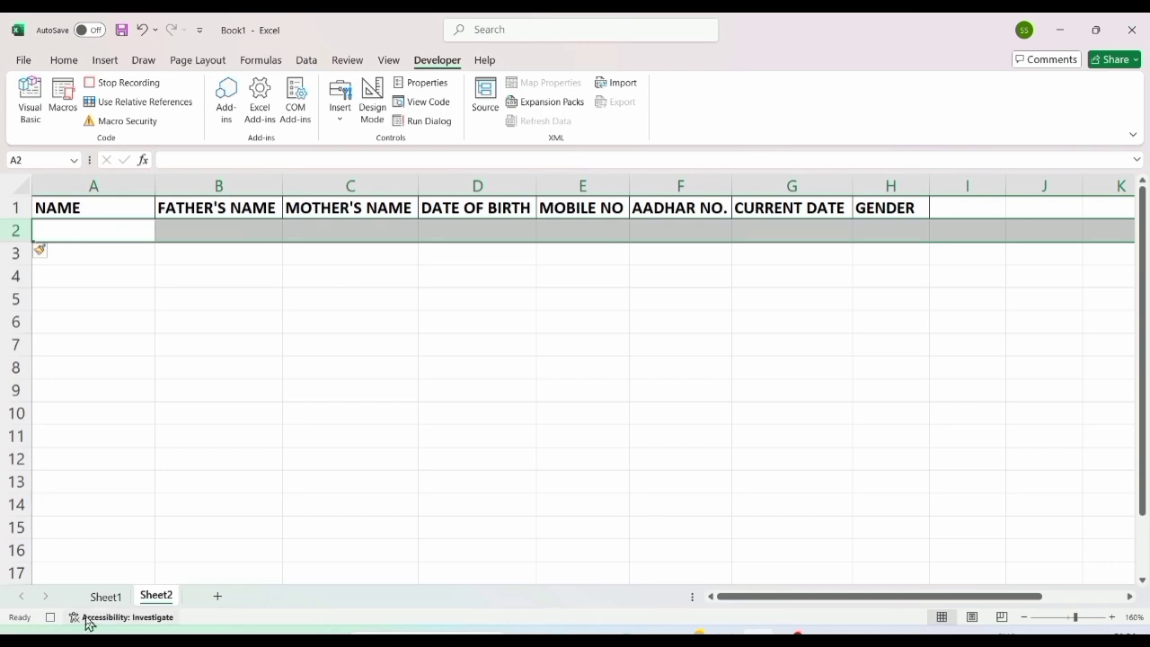
Step: Copy the form values D4:D11 from Sheet1 and select Sheet2 cell A2
left_click(105, 596)
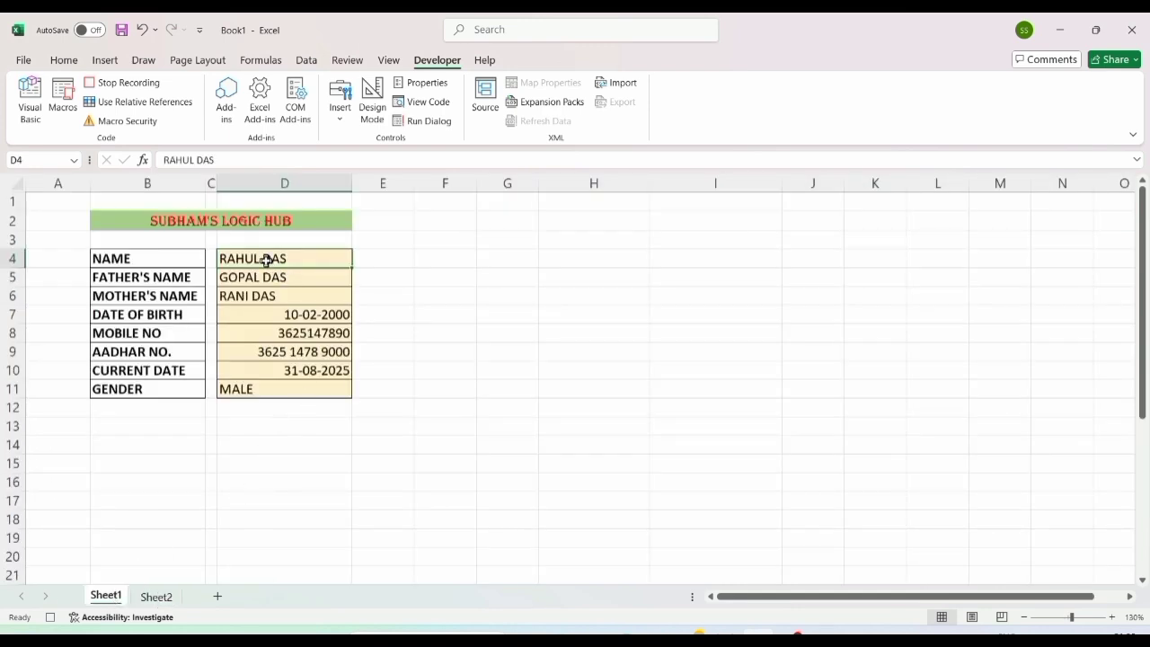
left_click_drag(262, 258, 264, 387)
key("ctrl+c")
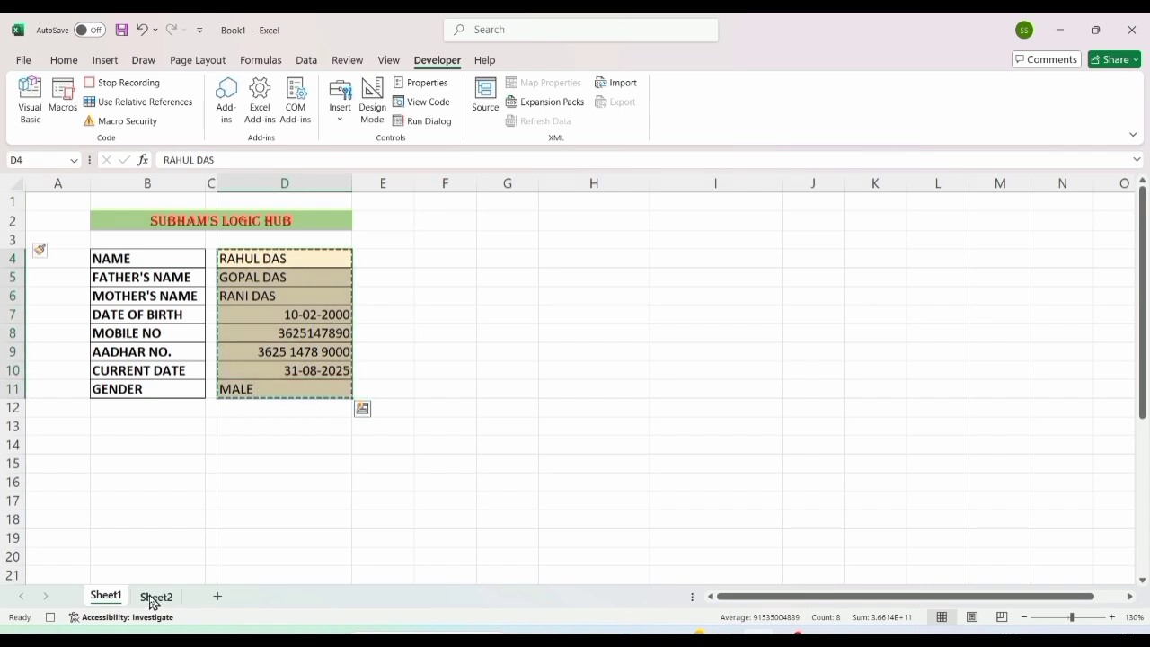
left_click(155, 596)
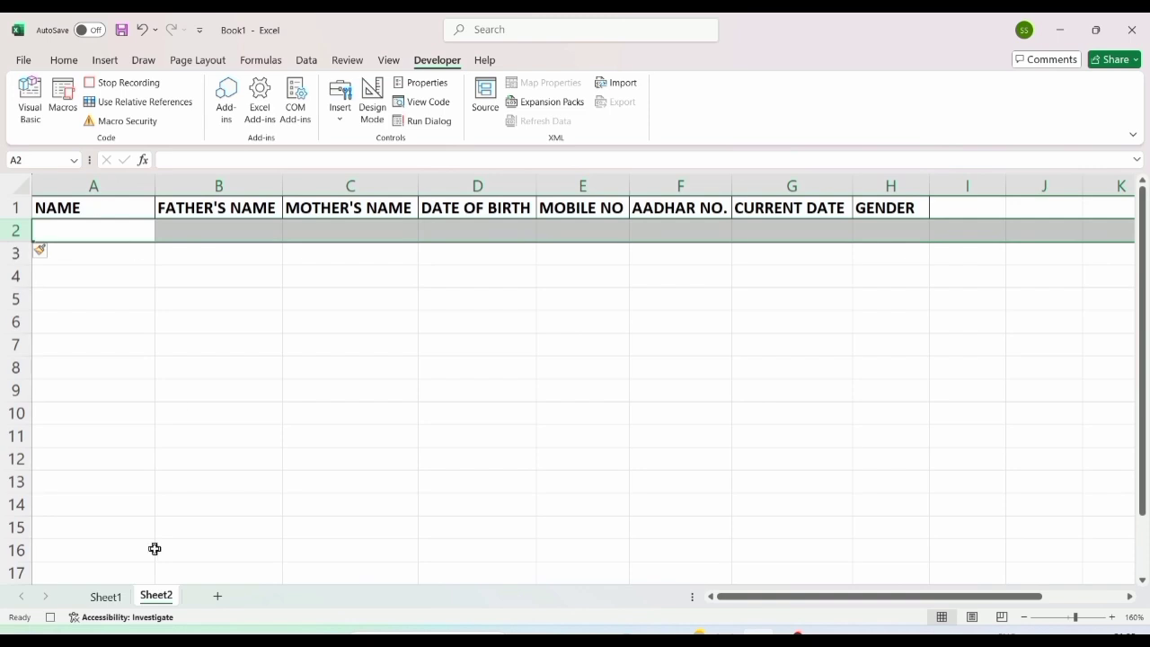
left_click(82, 235)
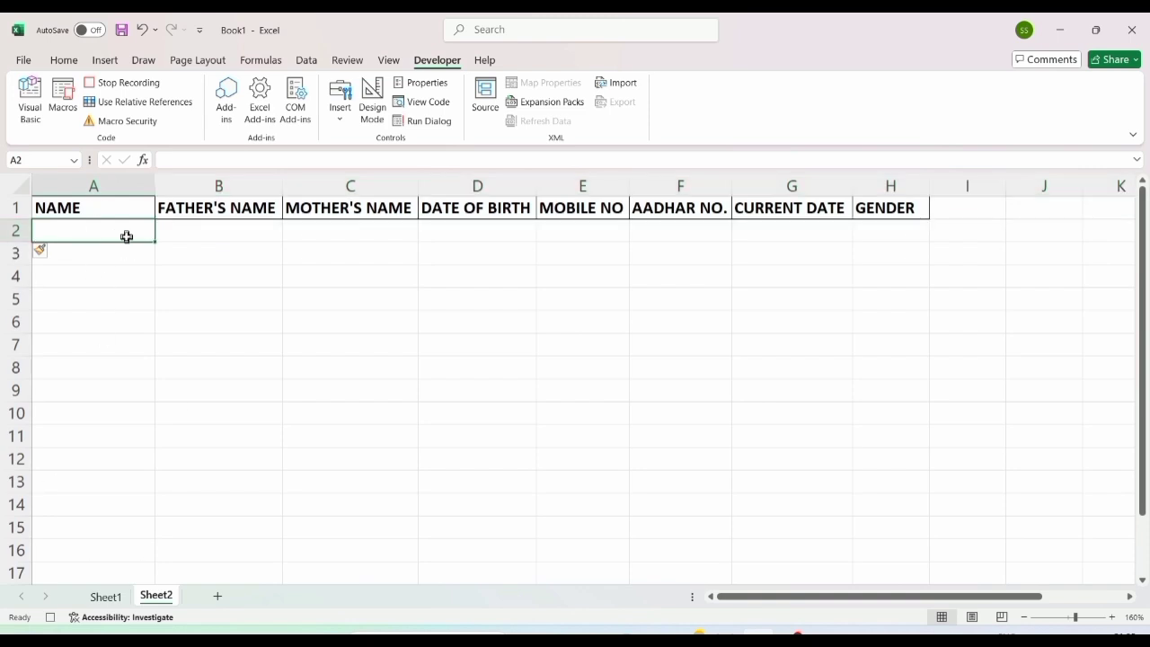
Step: Paste Special the copied form values as values, transposed across A2:H2
left_click(62, 62)
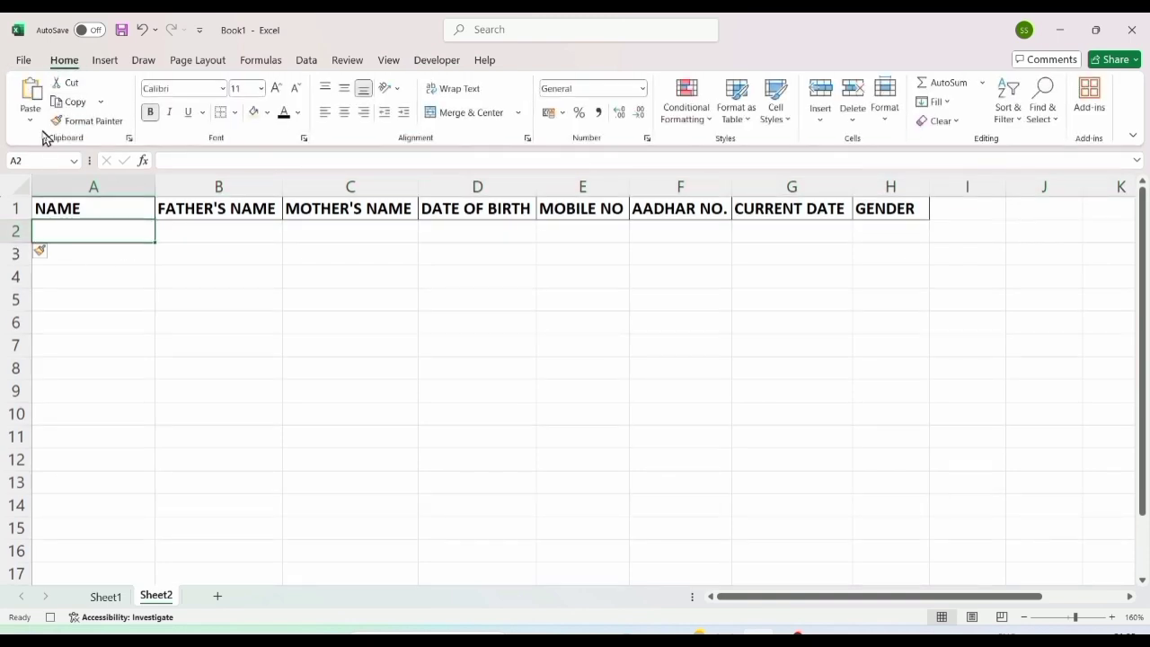
left_click(30, 117)
left_click(70, 305)
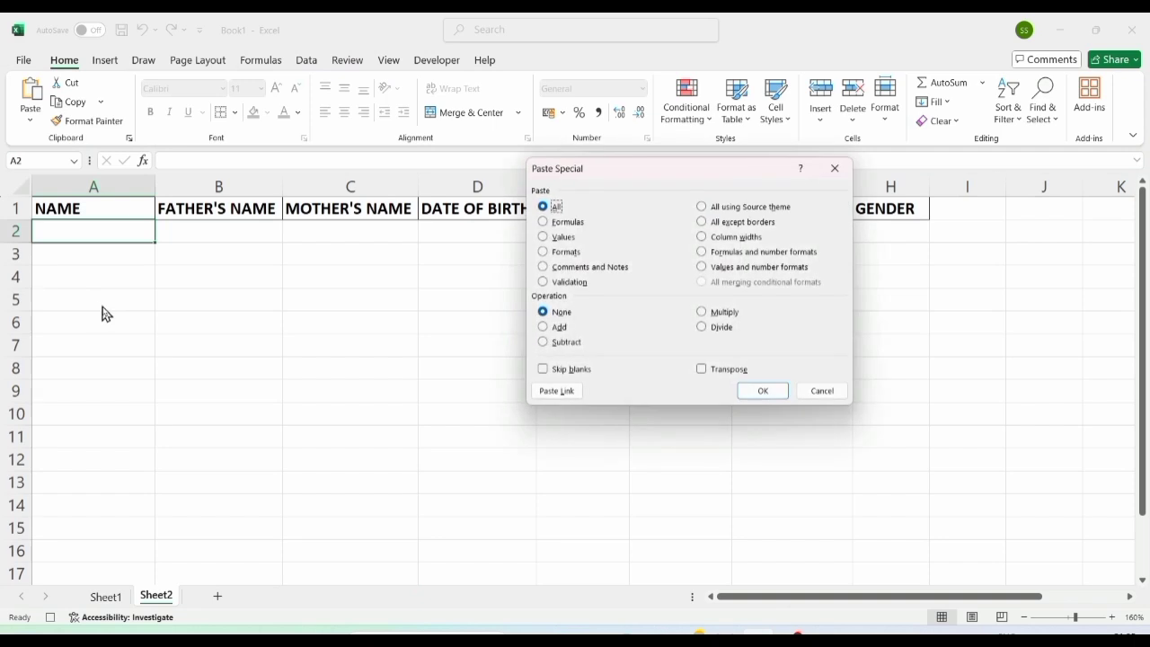
left_click_drag(617, 170, 459, 86)
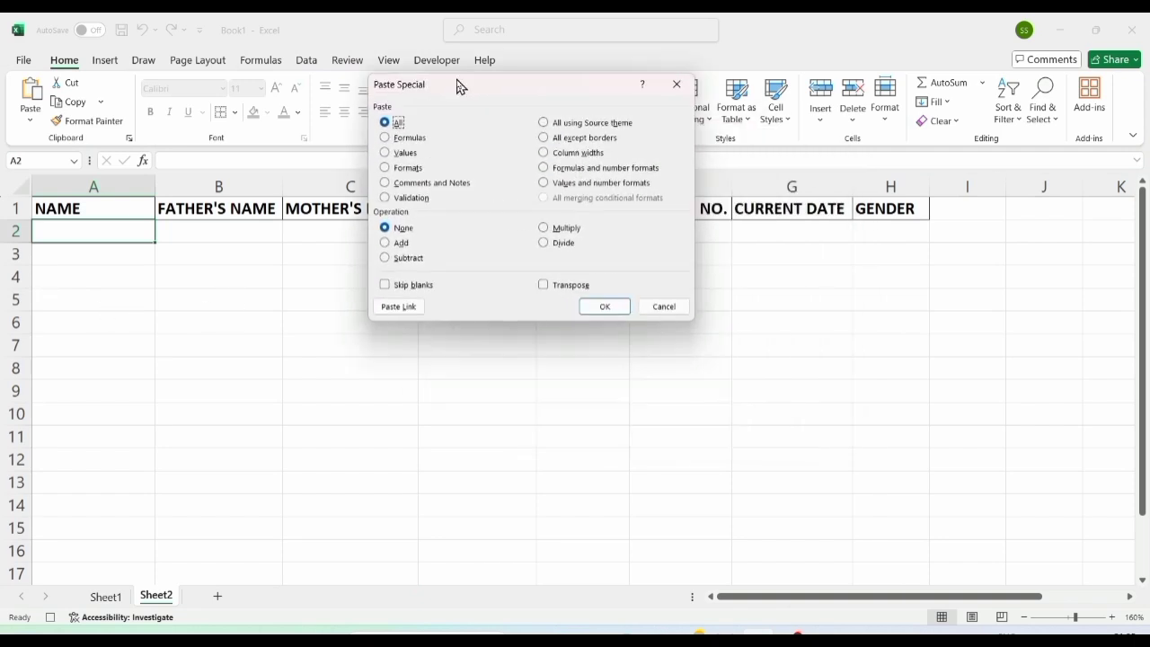
left_click(393, 154)
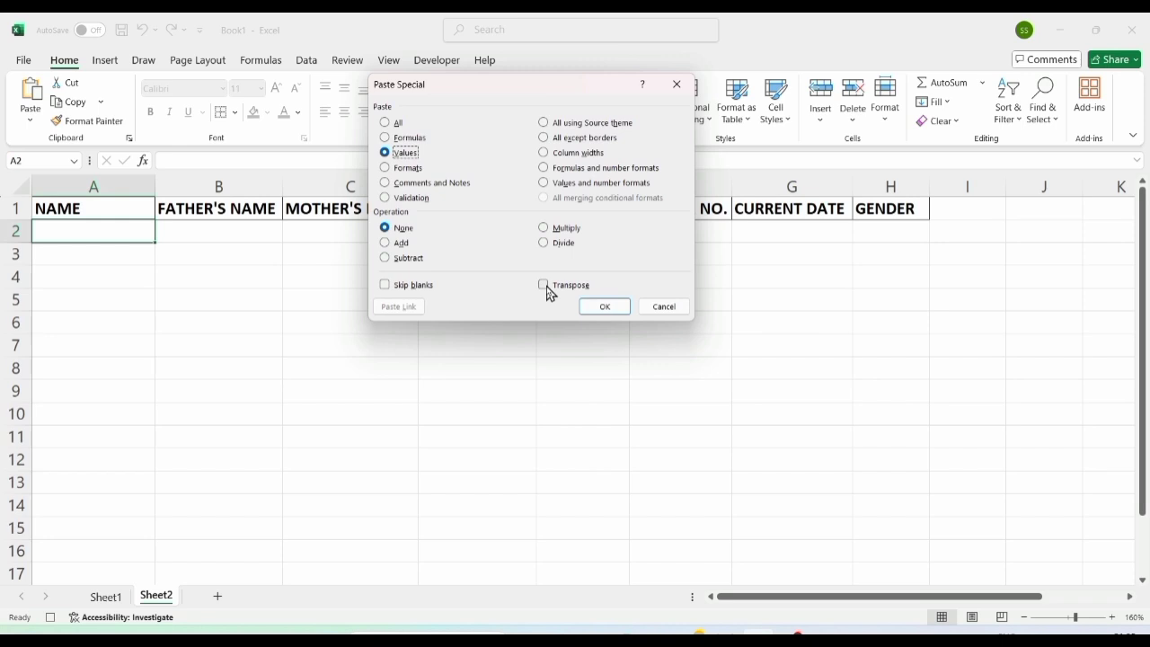
left_click(546, 286)
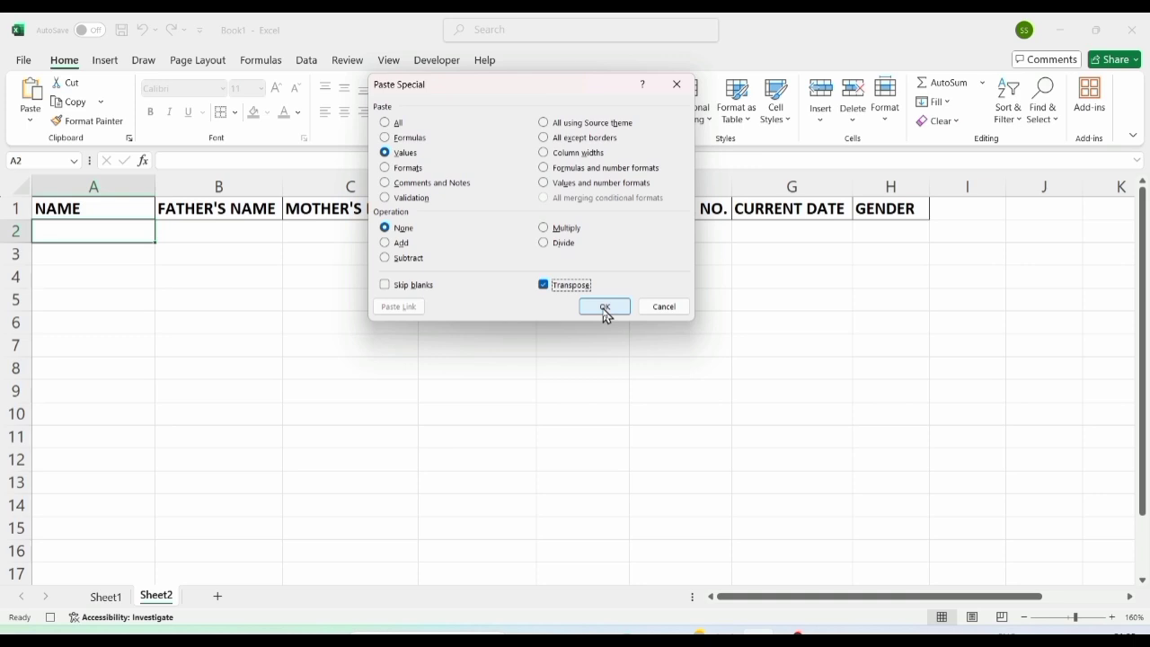
left_click(605, 309)
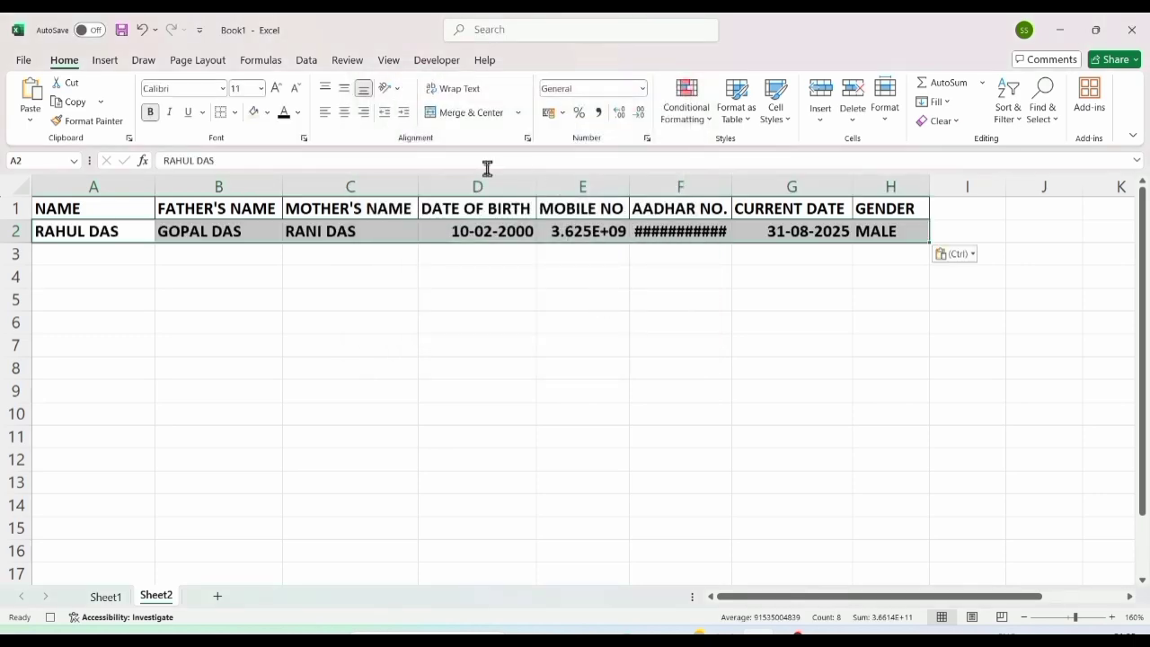
Step: Widen Sheet2 columns D–G so the mobile and Aadhar numbers show in full
left_click_drag(626, 186, 633, 186)
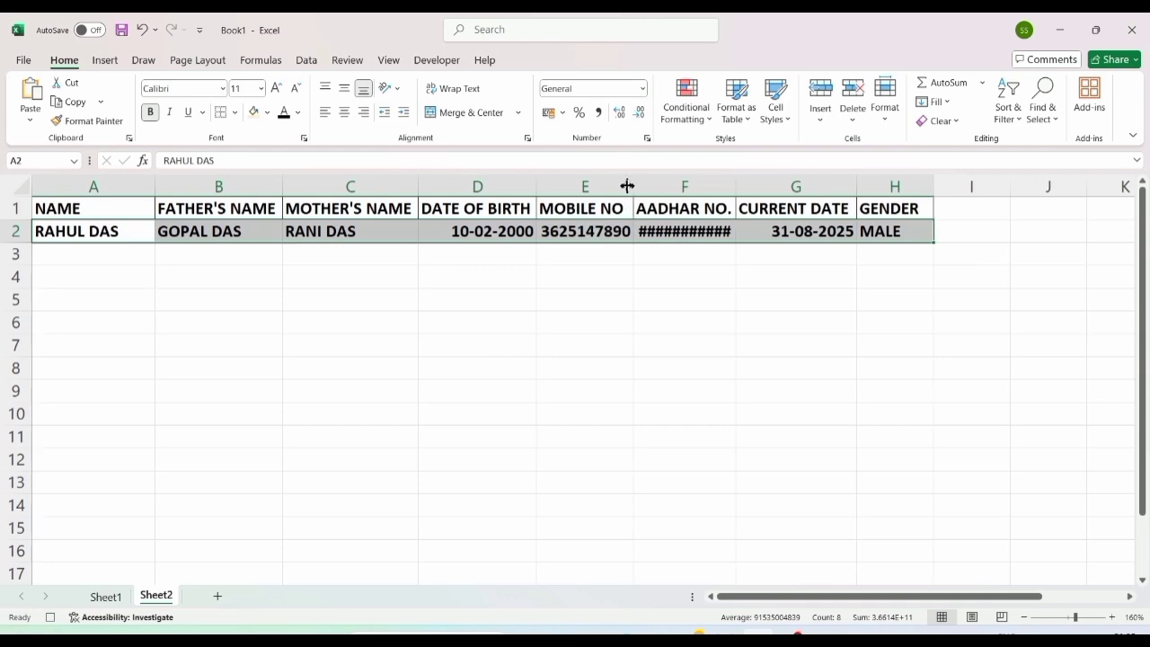
left_click_drag(736, 186, 764, 186)
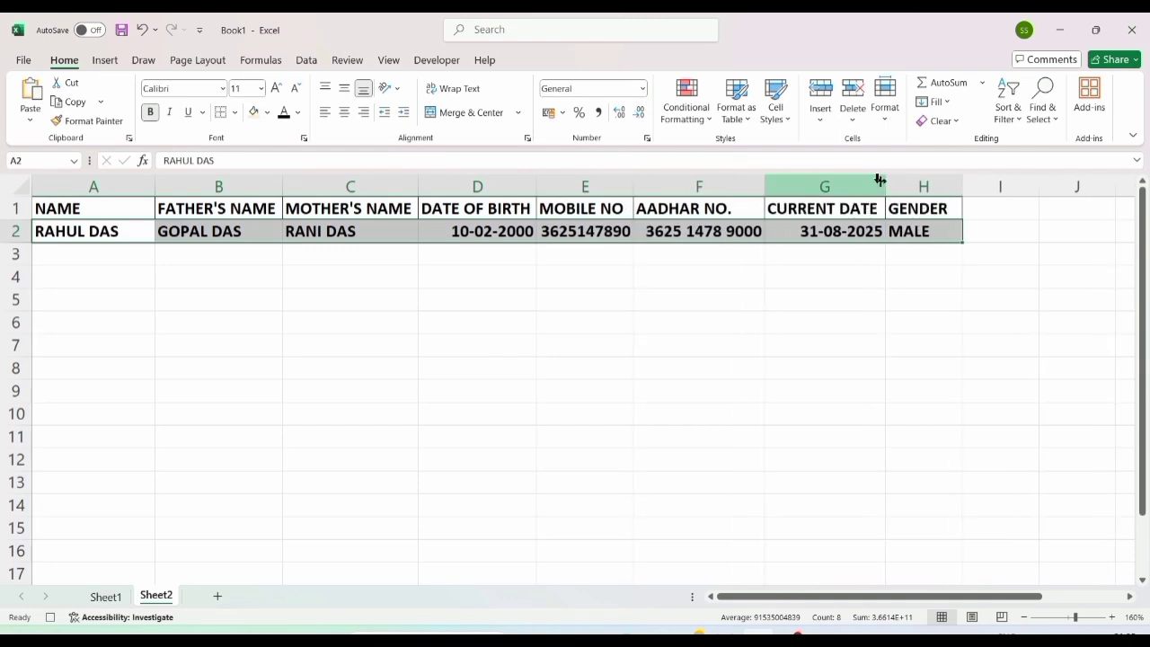
left_click_drag(885, 186, 892, 186)
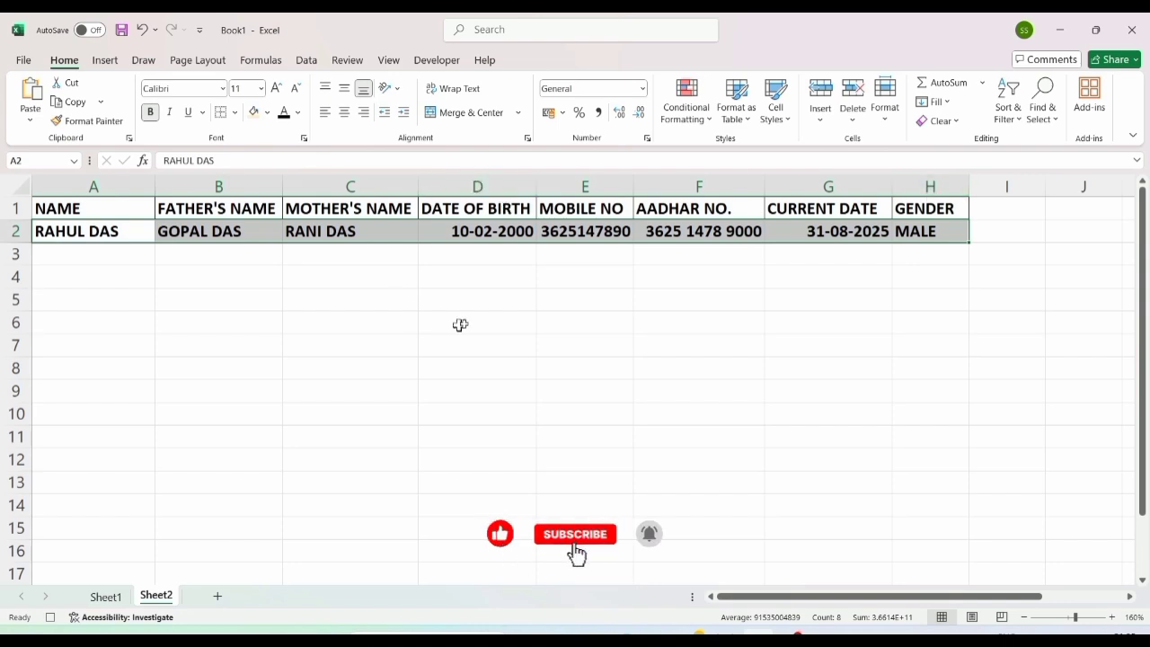
left_click_drag(537, 186, 541, 185)
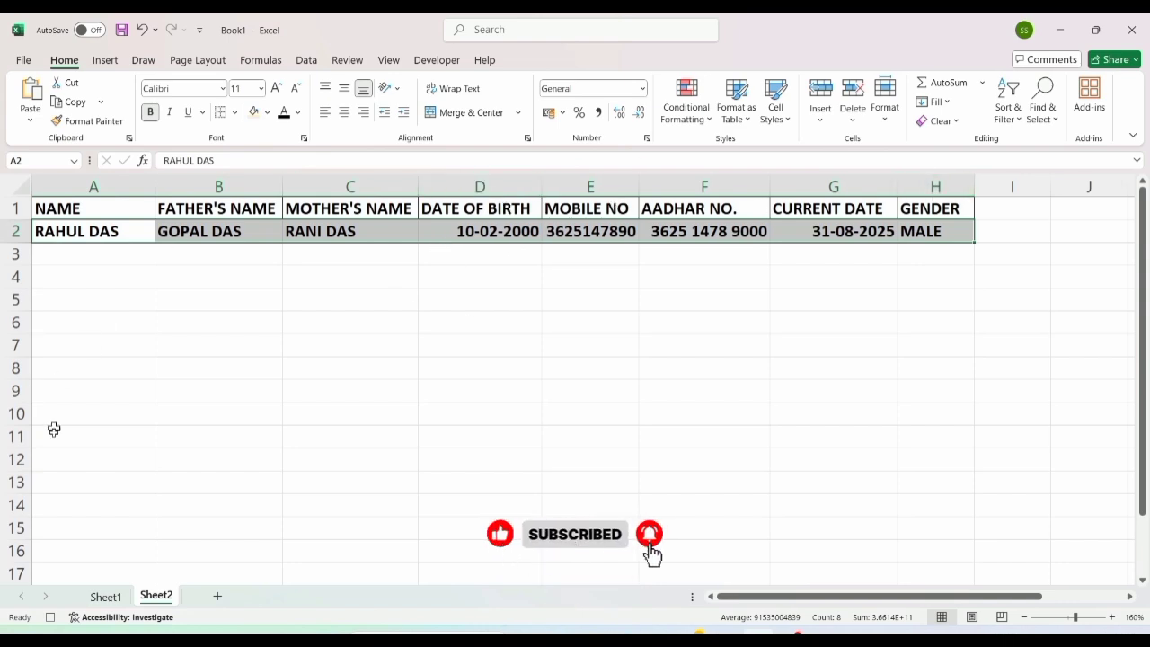
Step: Clear the Sheet1 form cells D4:D11 and stop recording the DATA macro
left_click(104, 596)
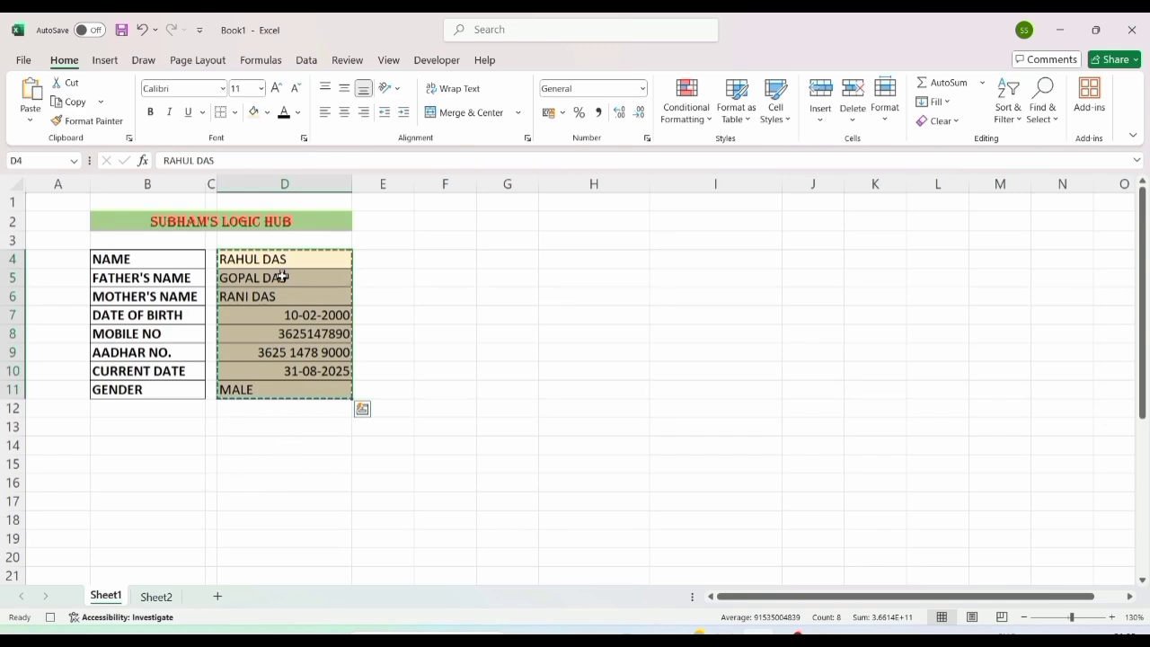
key("Delete")
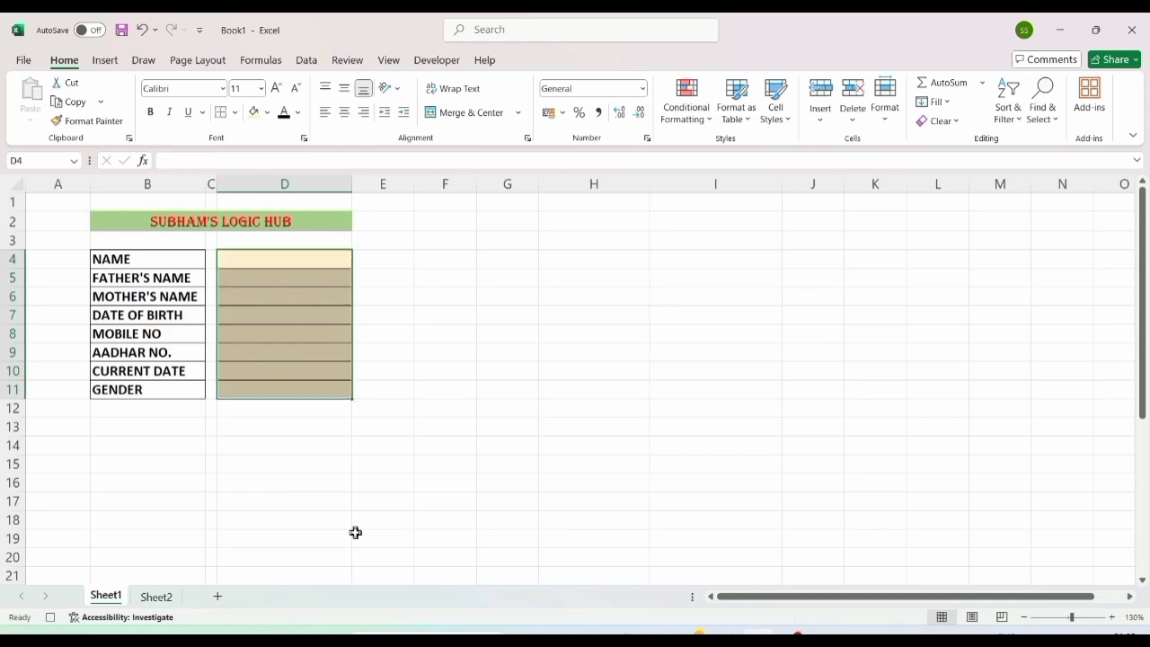
left_click(273, 263)
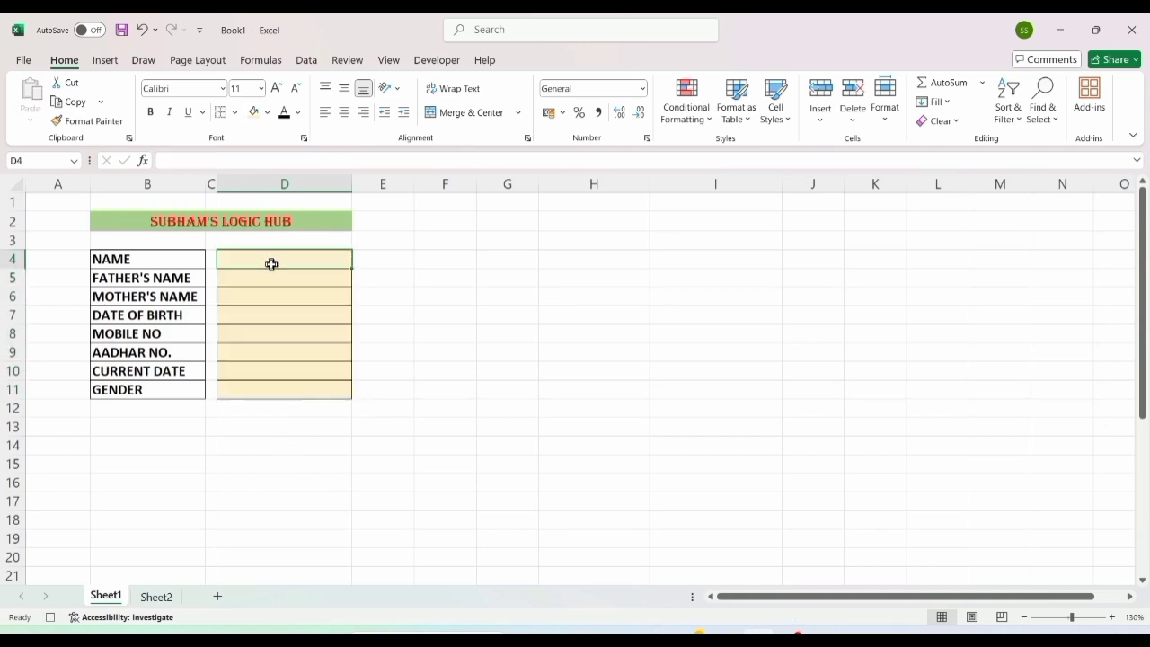
left_click(440, 60)
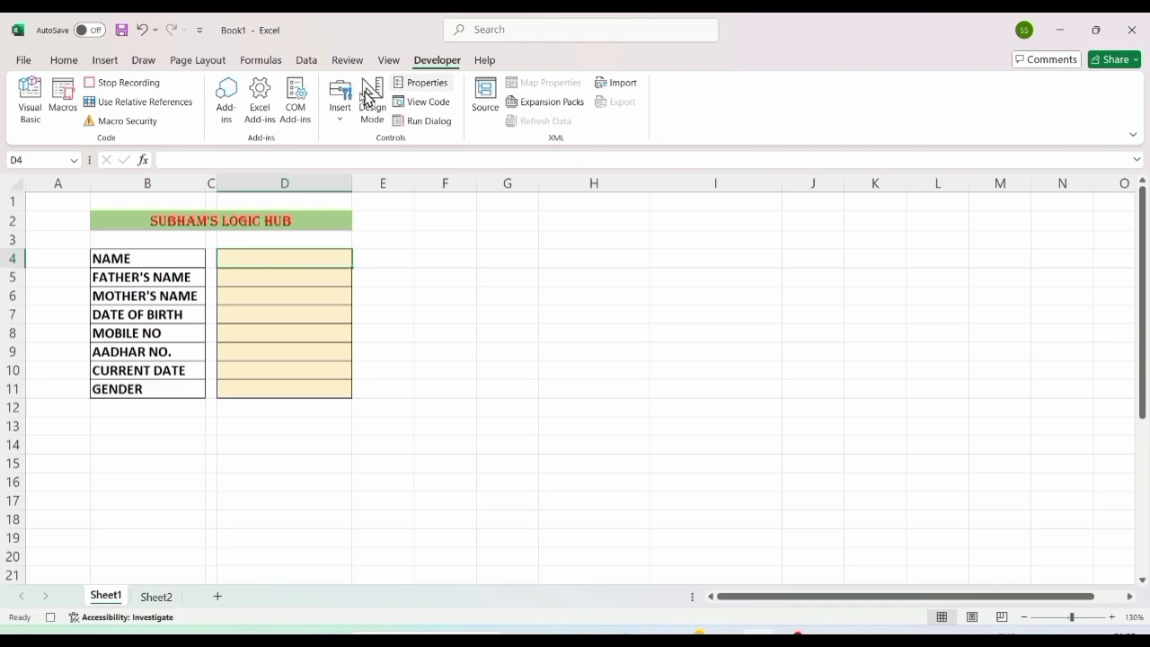
left_click(132, 85)
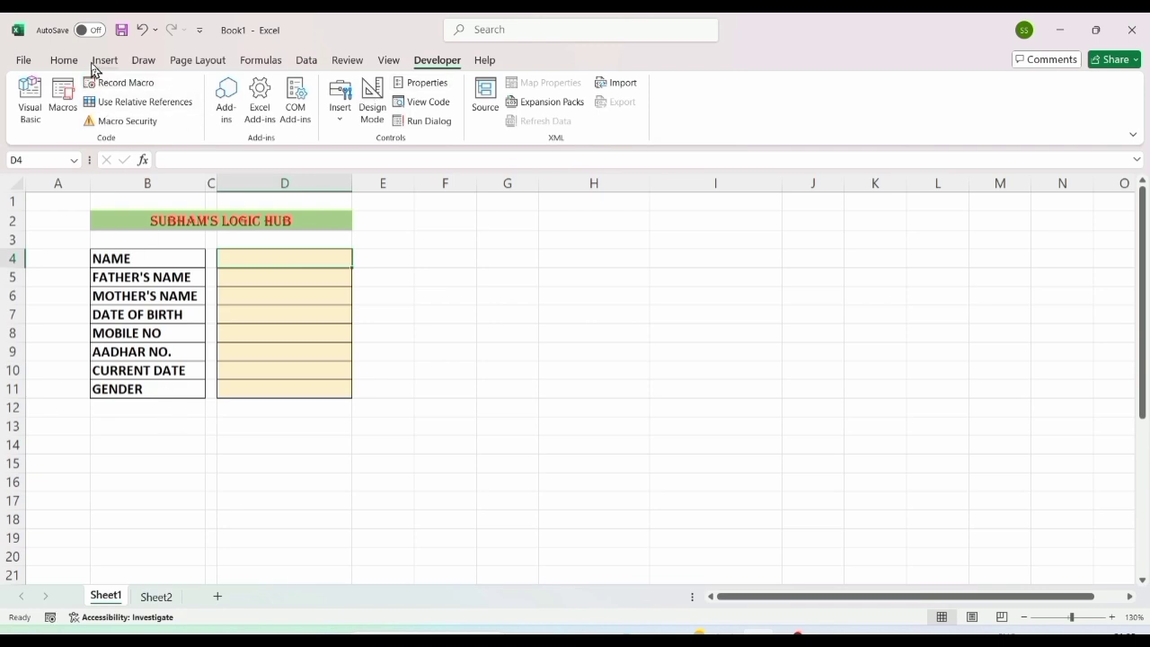
Step: Draw a rounded rectangle button just below the Sheet1 form
left_click(106, 63)
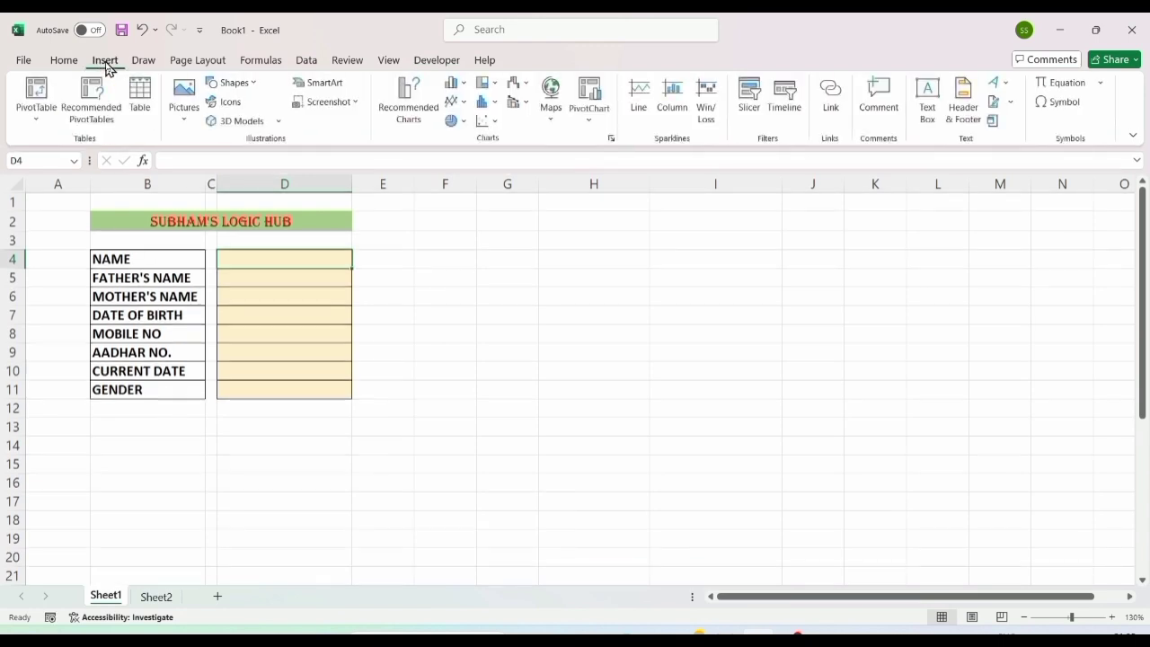
left_click(235, 83)
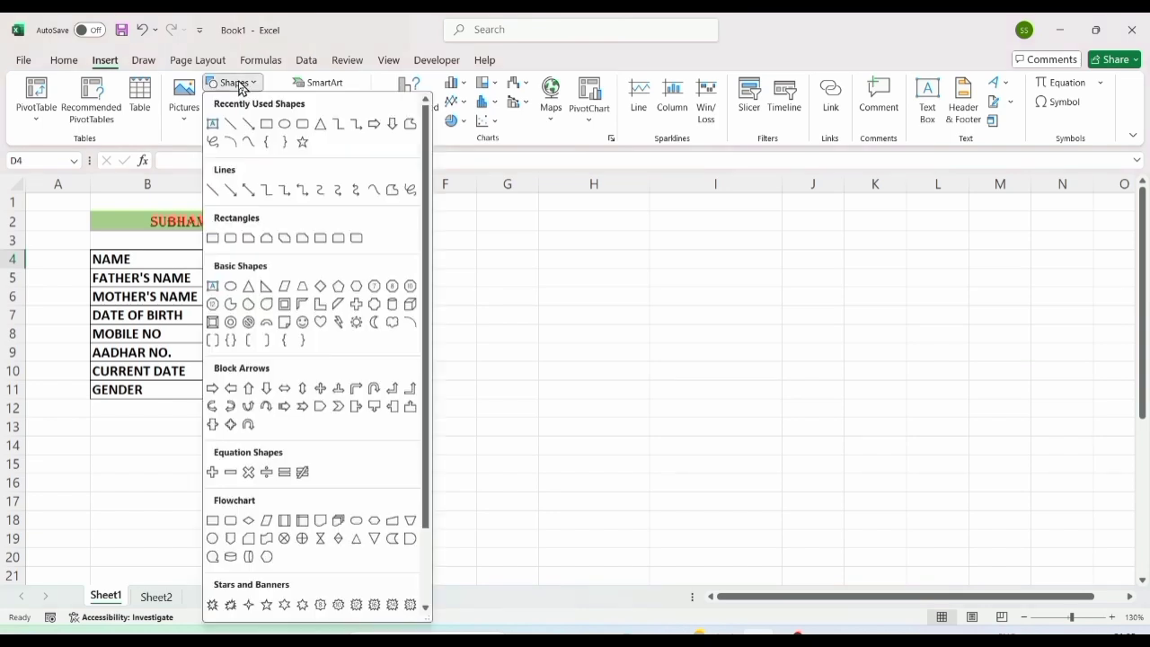
left_click(300, 125)
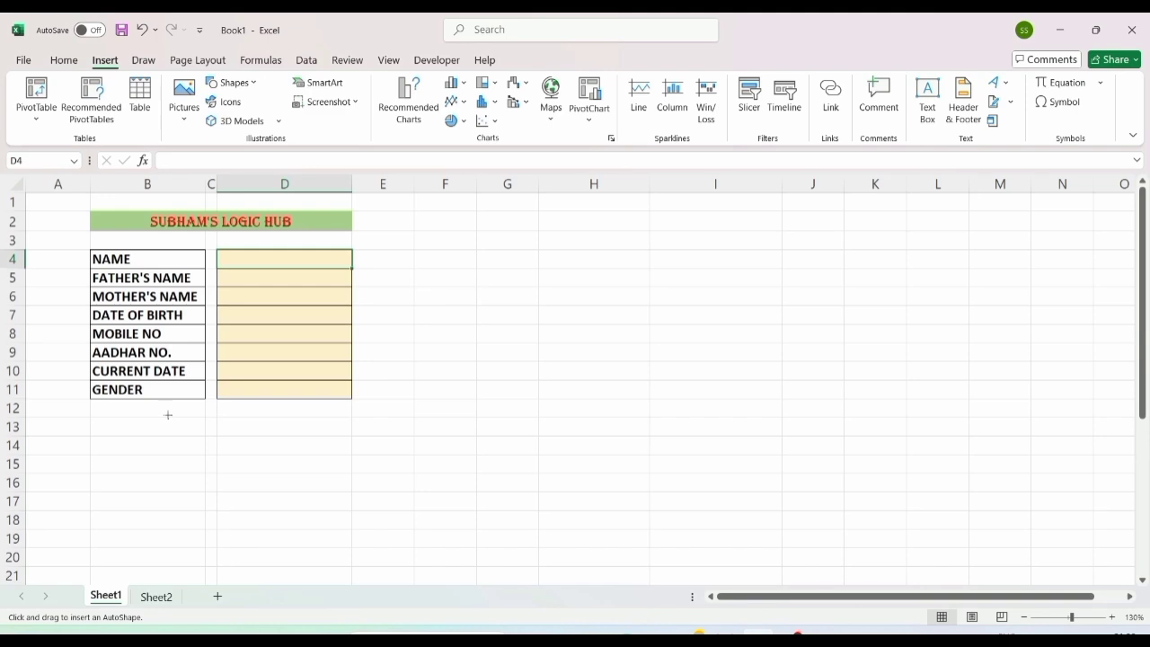
left_click_drag(169, 421, 227, 444)
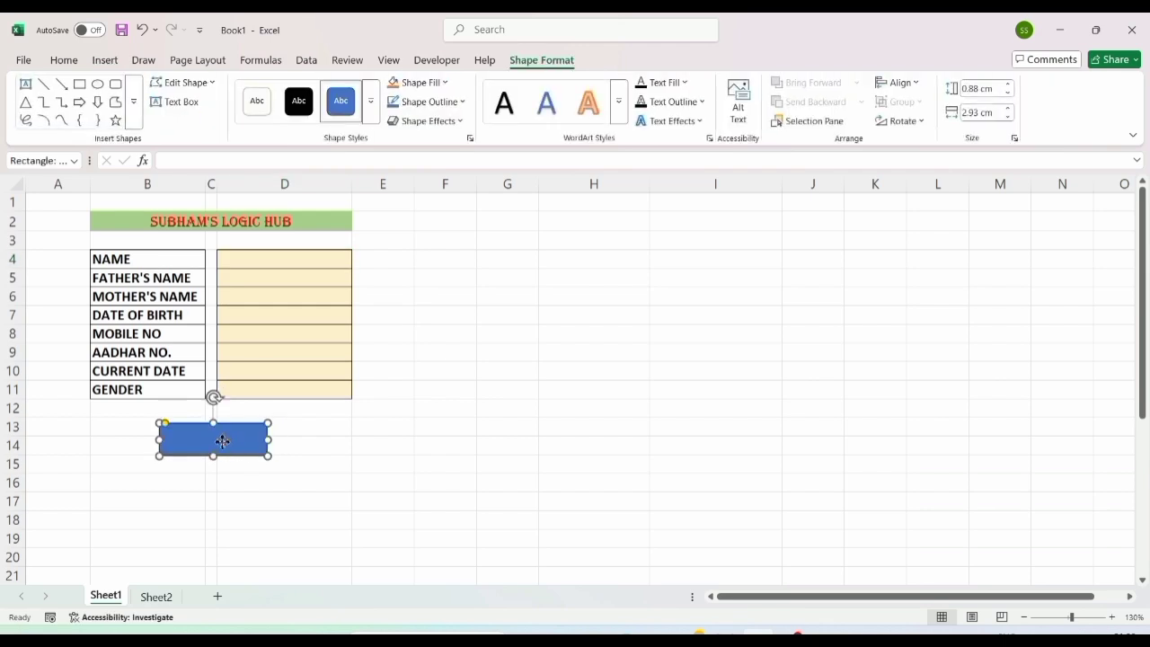
Step: Label the rectangle SUBMIT with the text centred
right_click(225, 443)
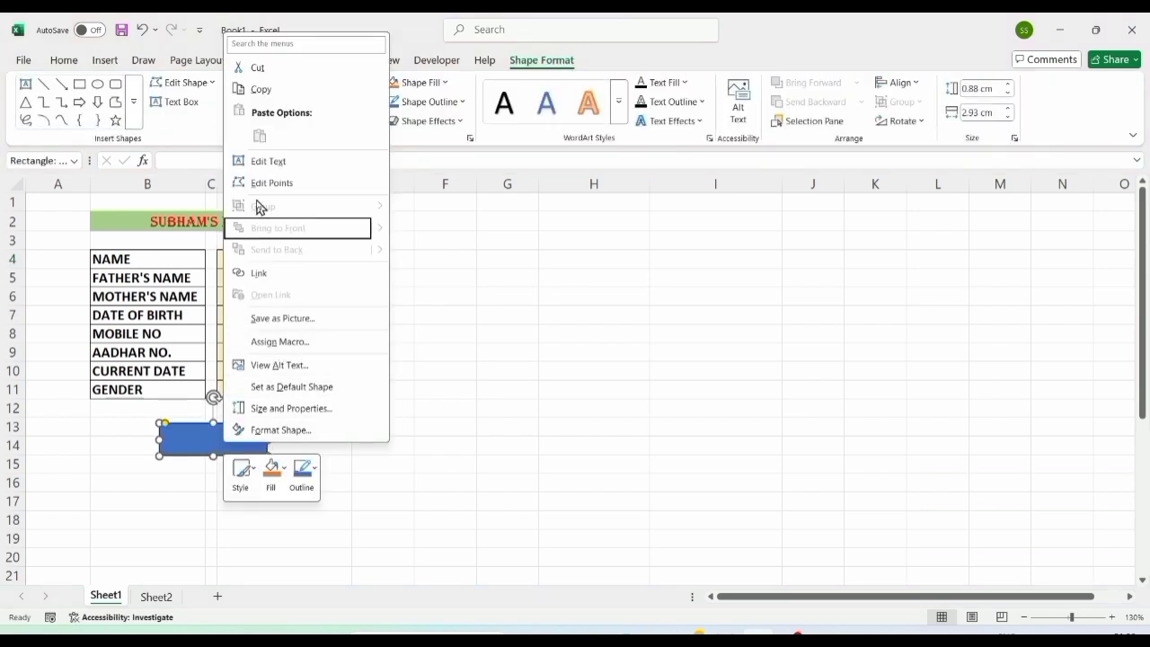
left_click(271, 164)
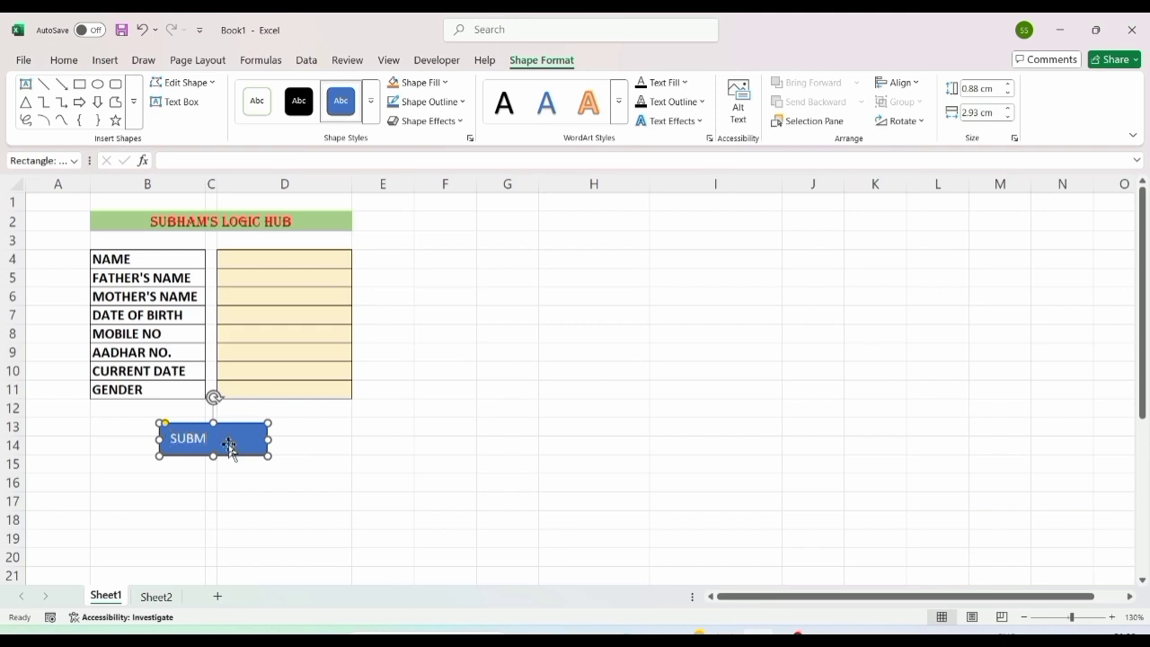
key("ctrl+e")
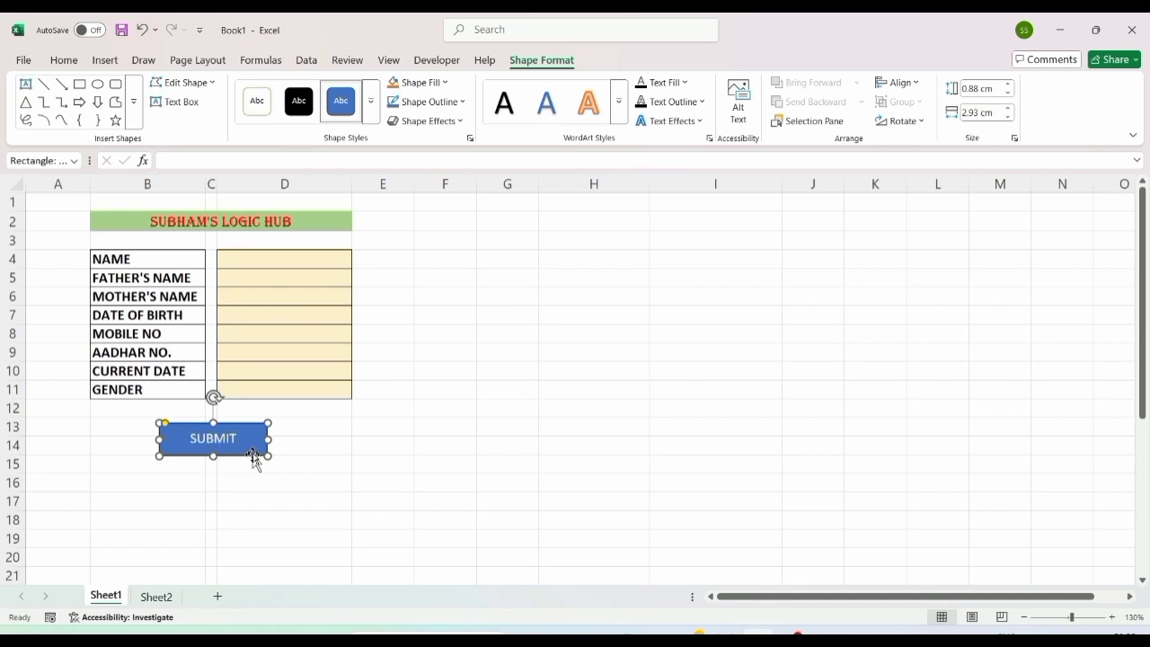
Step: Assign the DATA macro to the SUBMIT shape, then view the Sheet2 records table
right_click(219, 426)
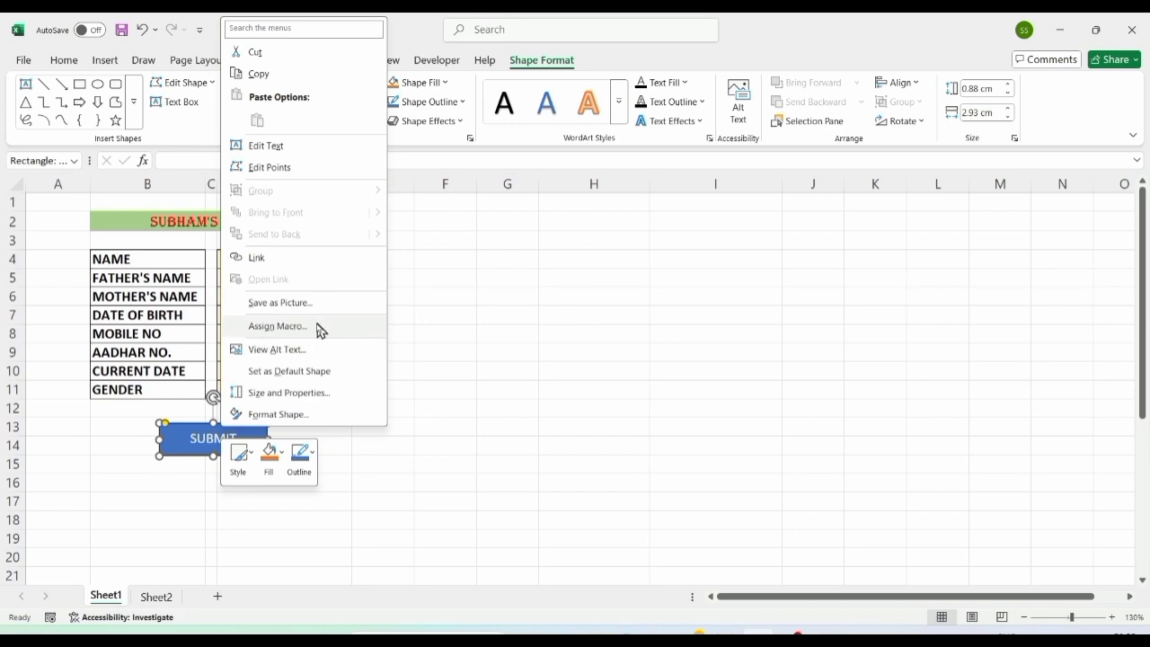
left_click(296, 331)
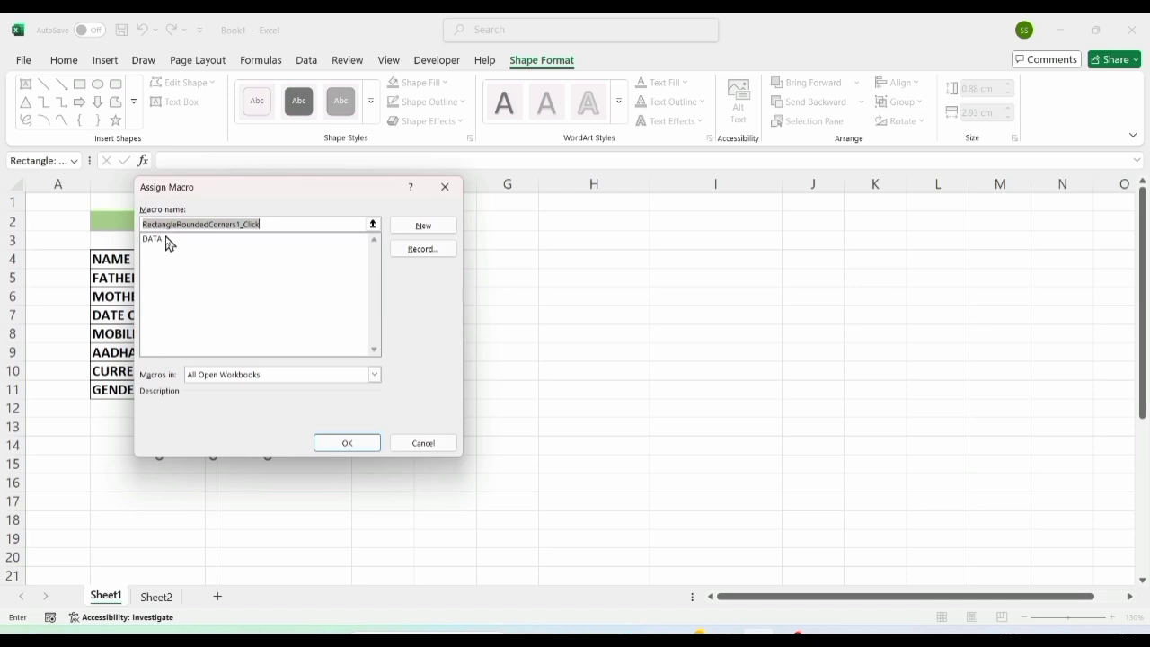
left_click(169, 240)
left_click(350, 445)
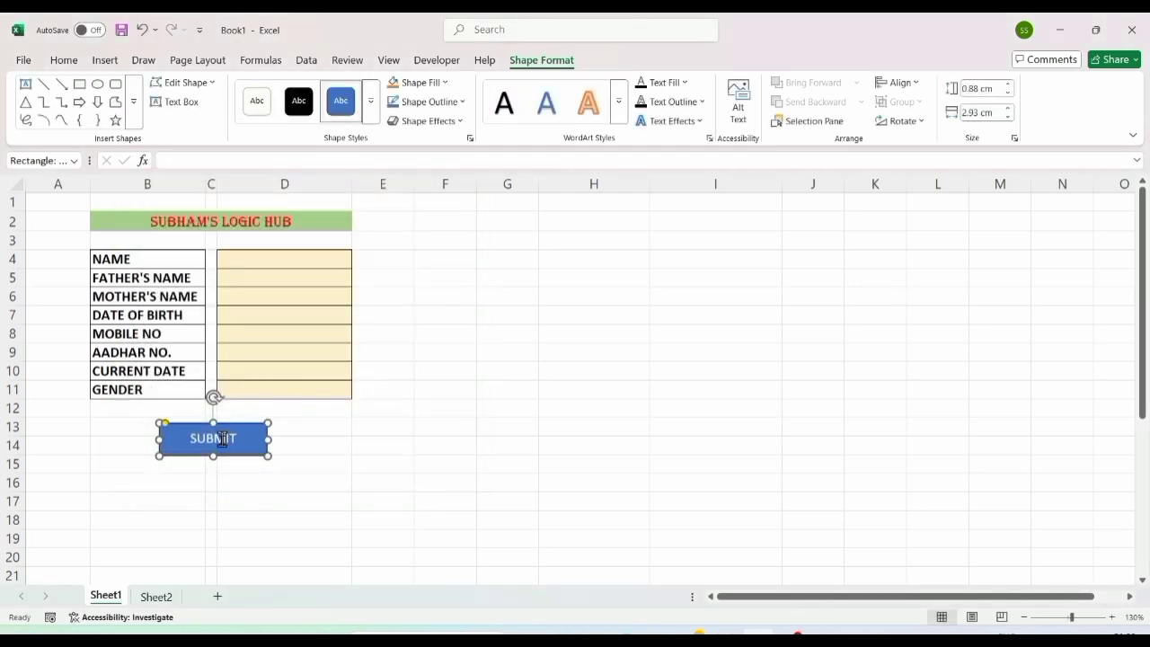
left_click(155, 598)
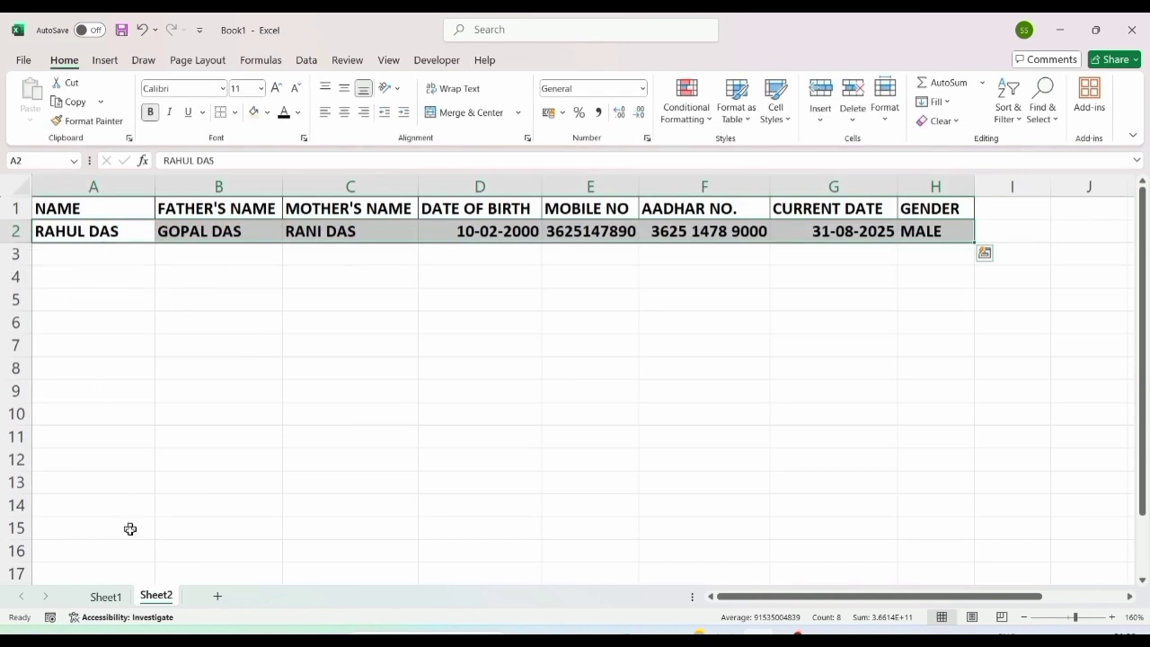
Step: Starting at D4 on Sheet1, enter the person's name, father's name and mother's name
left_click(115, 598)
left_click(266, 268)
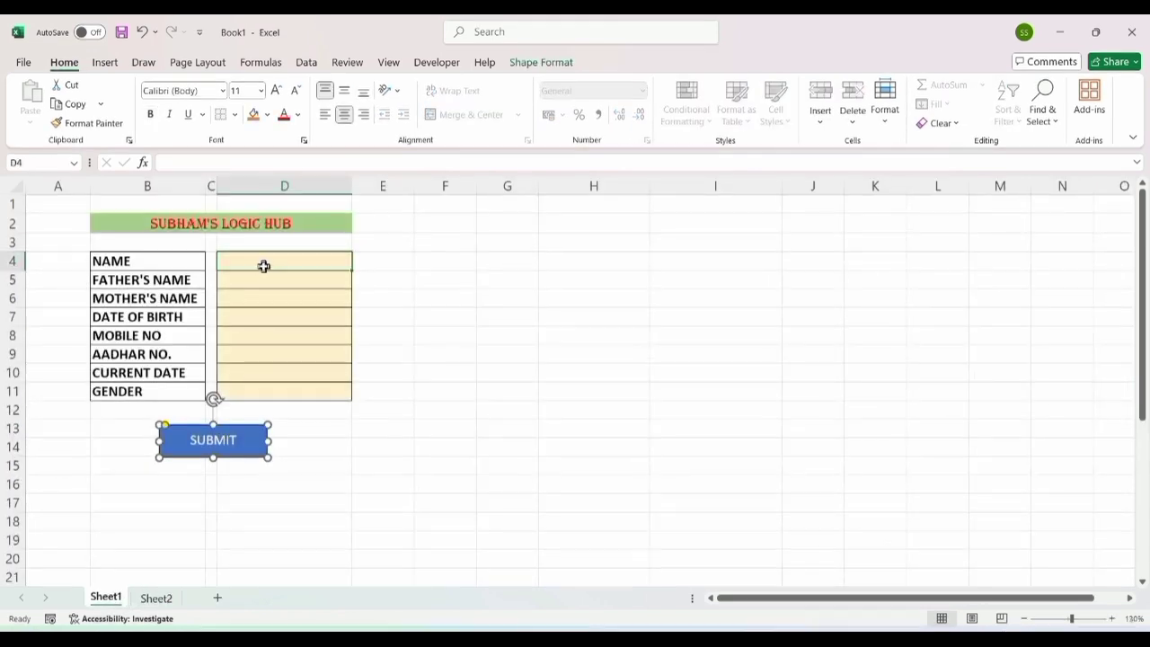
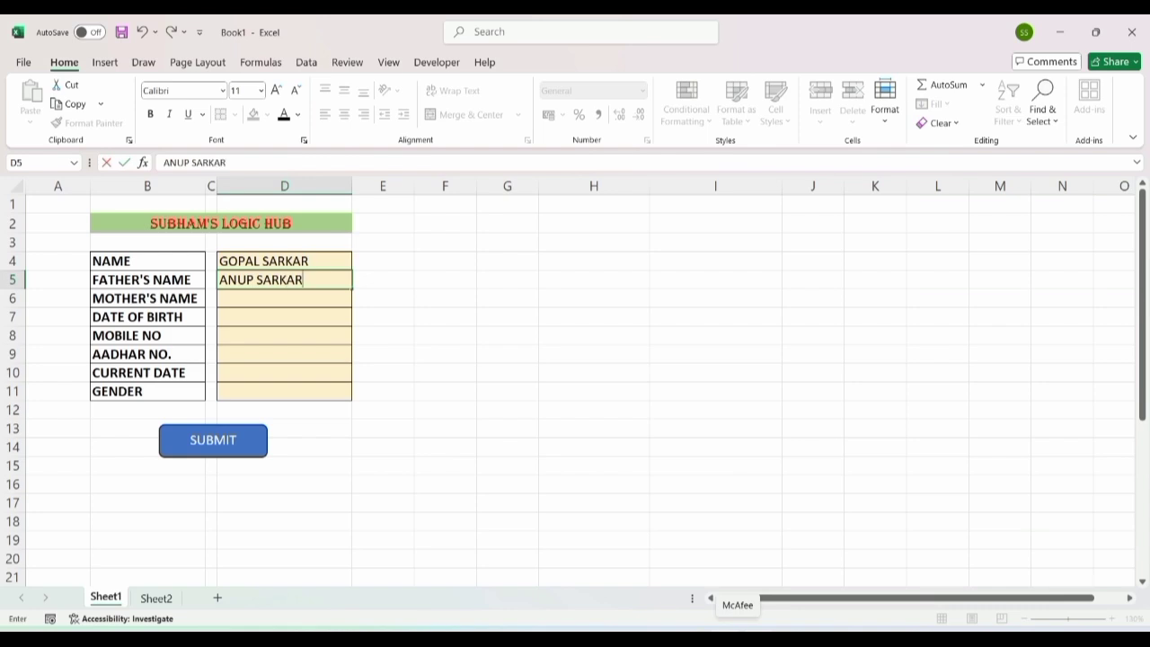
key("Return")
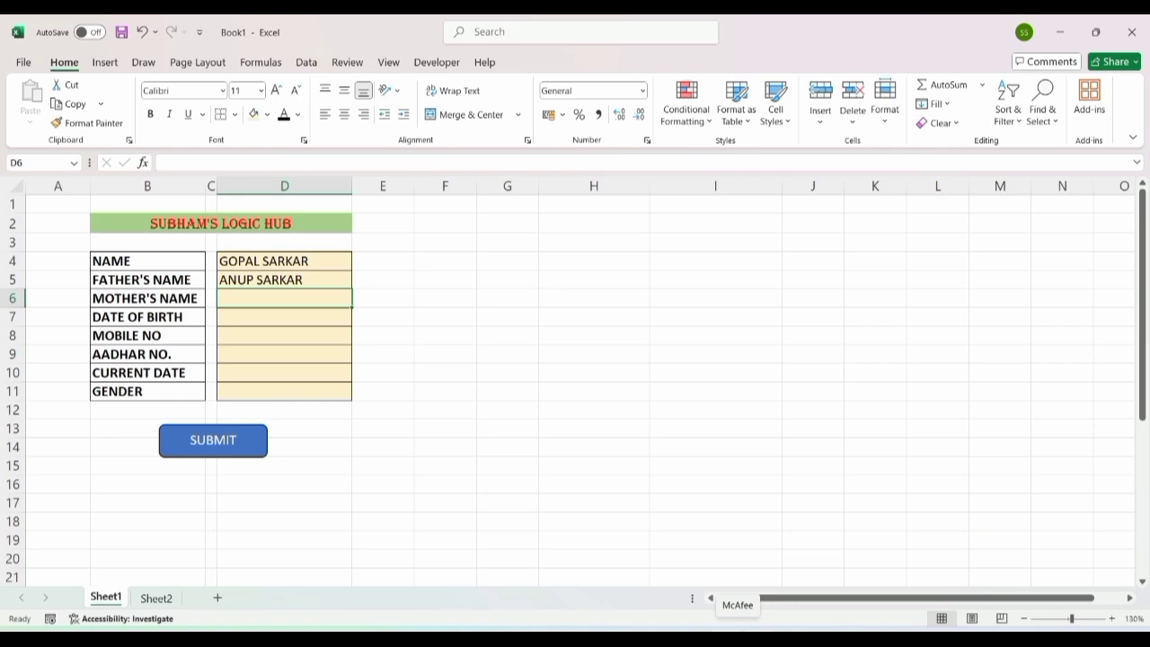
key("Return")
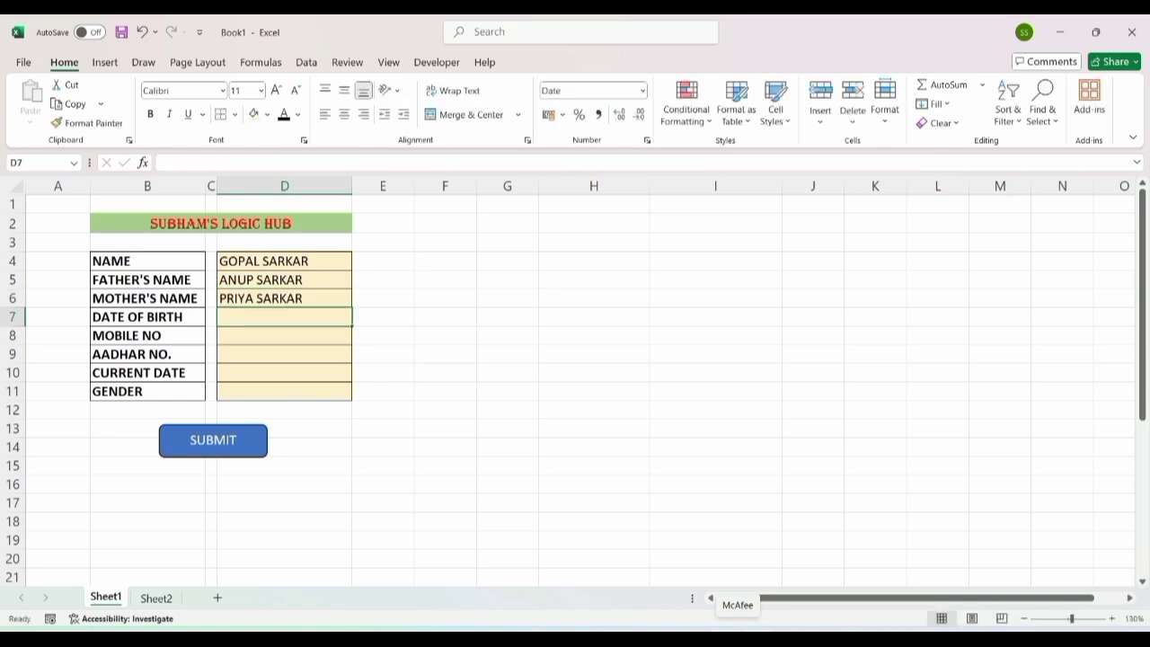
type("13/4/200")
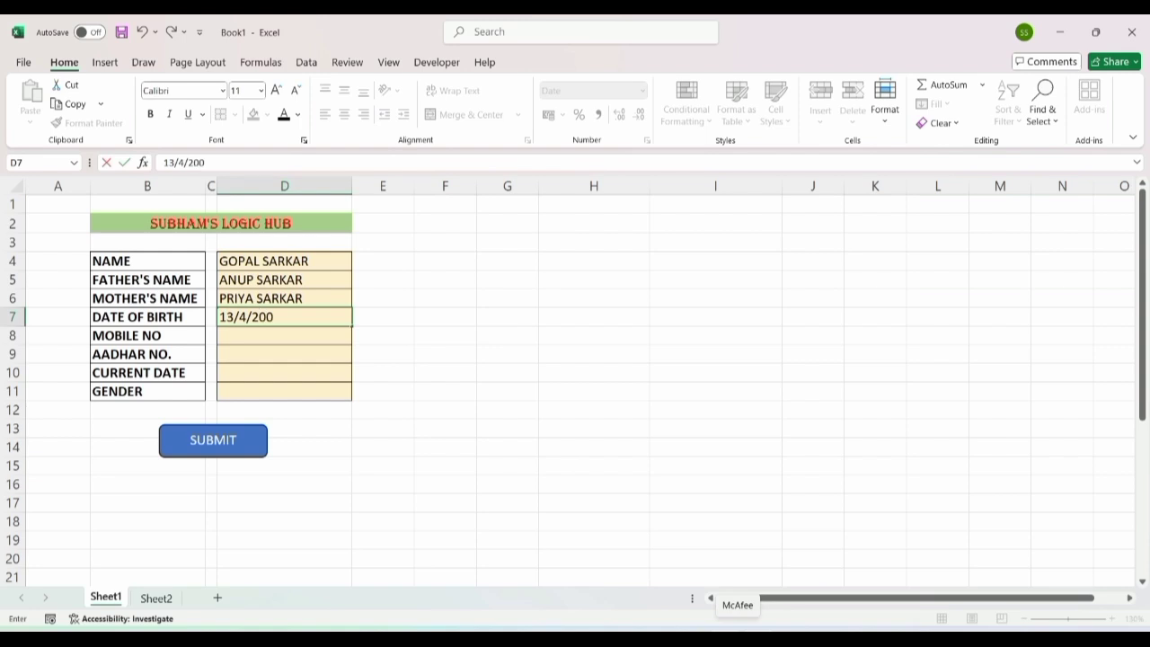
key("Return")
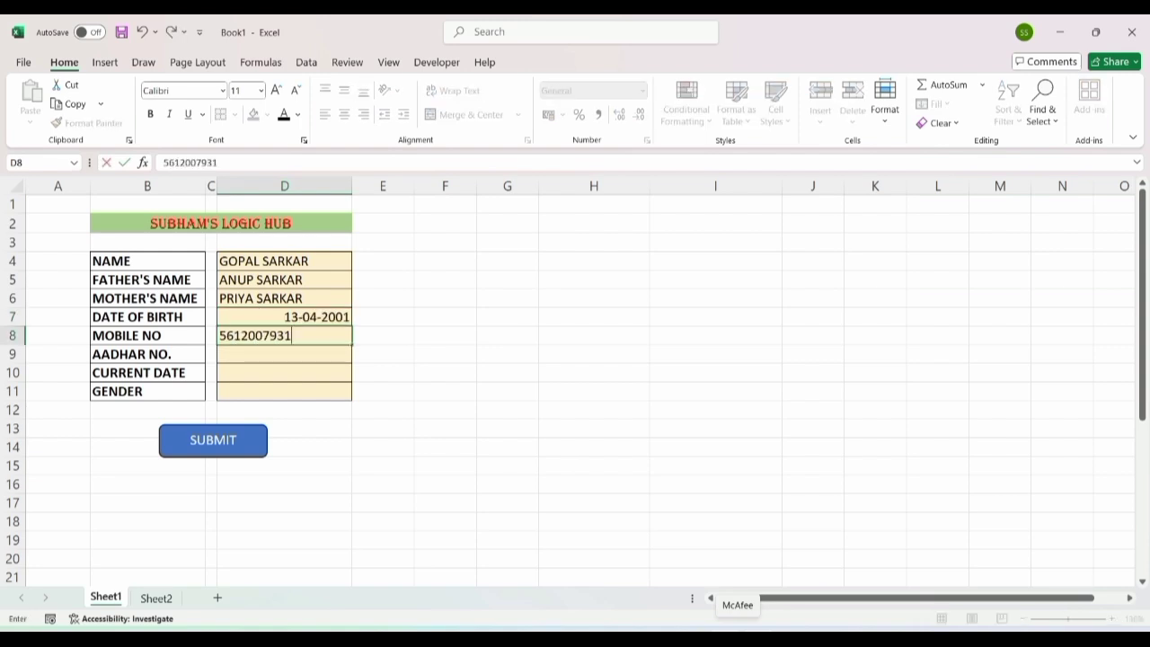
key("Return")
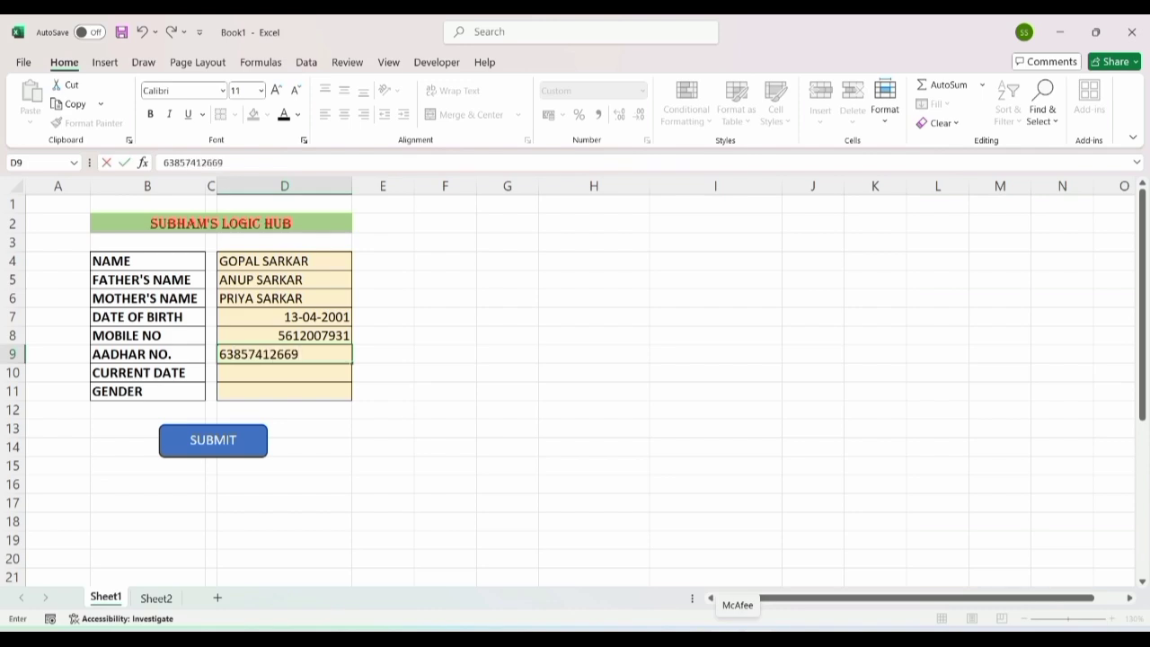
key("Return")
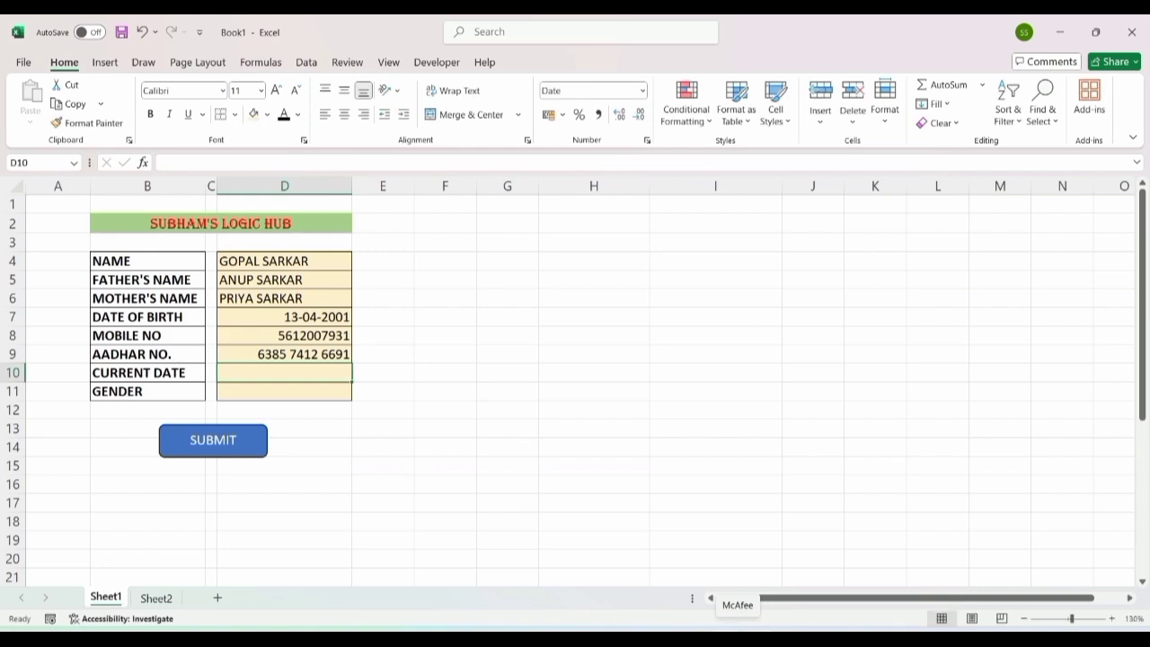
Step: Fill D10 with today's date 31-08-2025 and pick MALE as the gender
key("ctrl+semicolon")
key("Return")
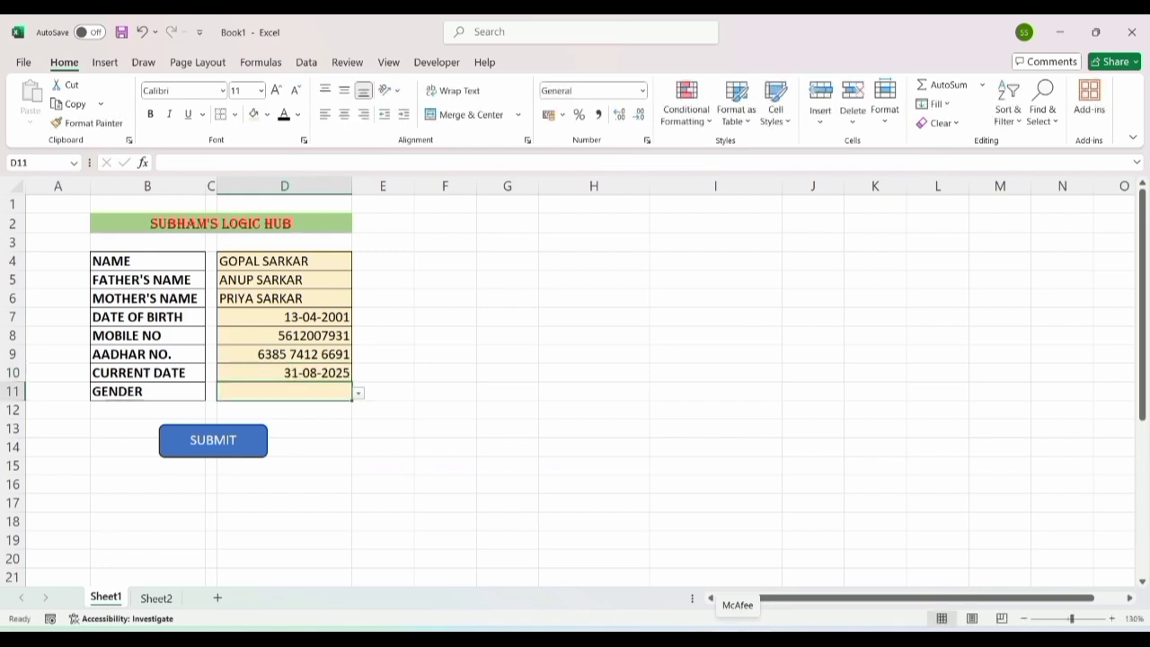
type("M")
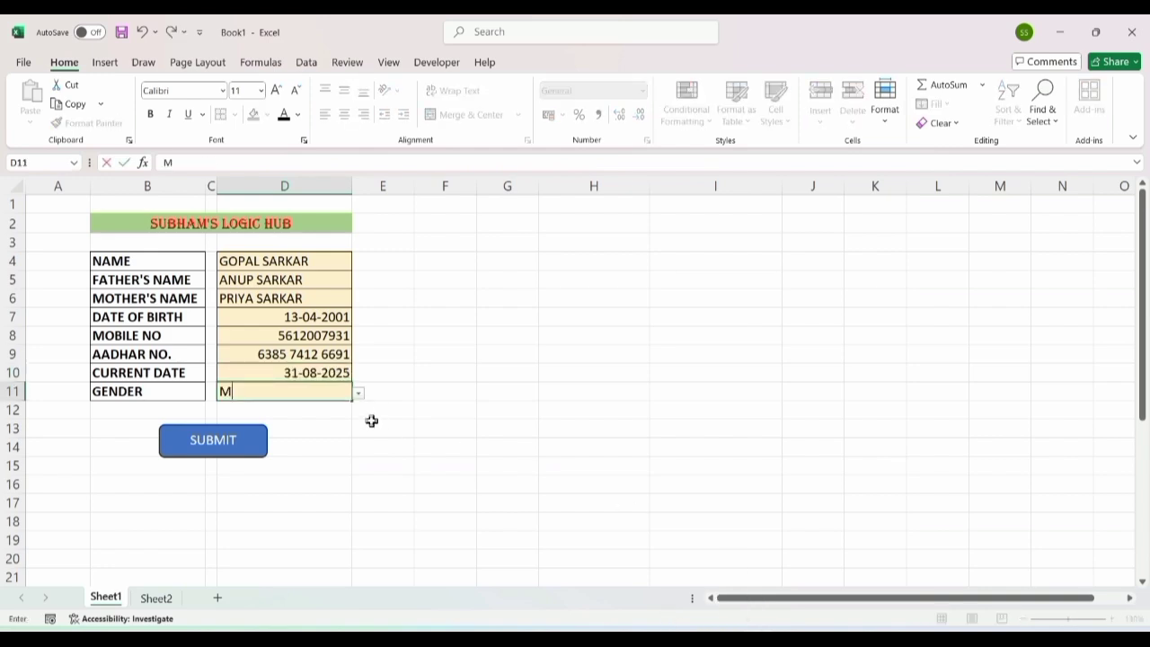
key("BackSpace")
left_click(357, 393)
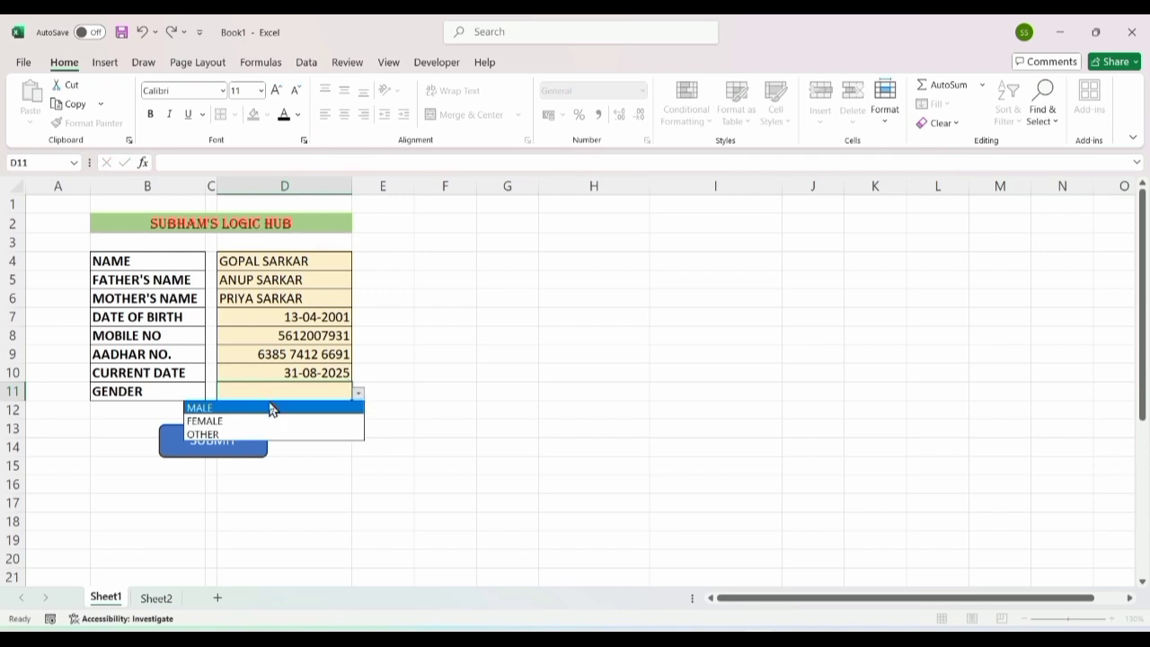
left_click(225, 409)
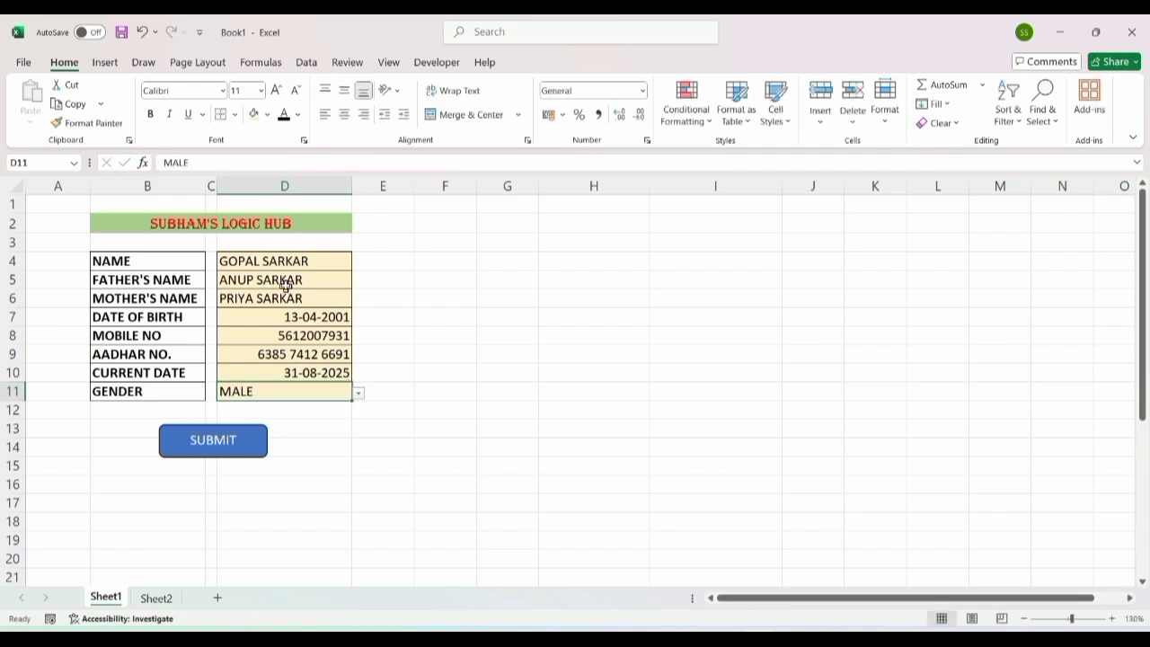
Step: Submit the record, confirm it appears in Sheet2 row 2, then return to Sheet1
left_click(217, 447)
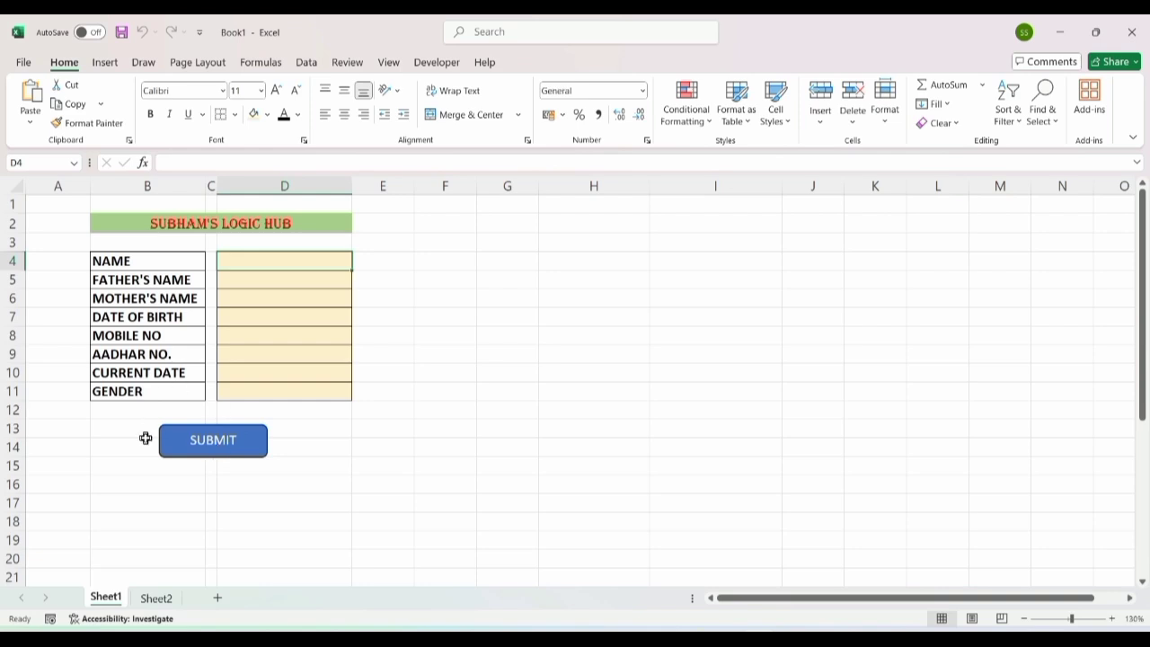
left_click(157, 597)
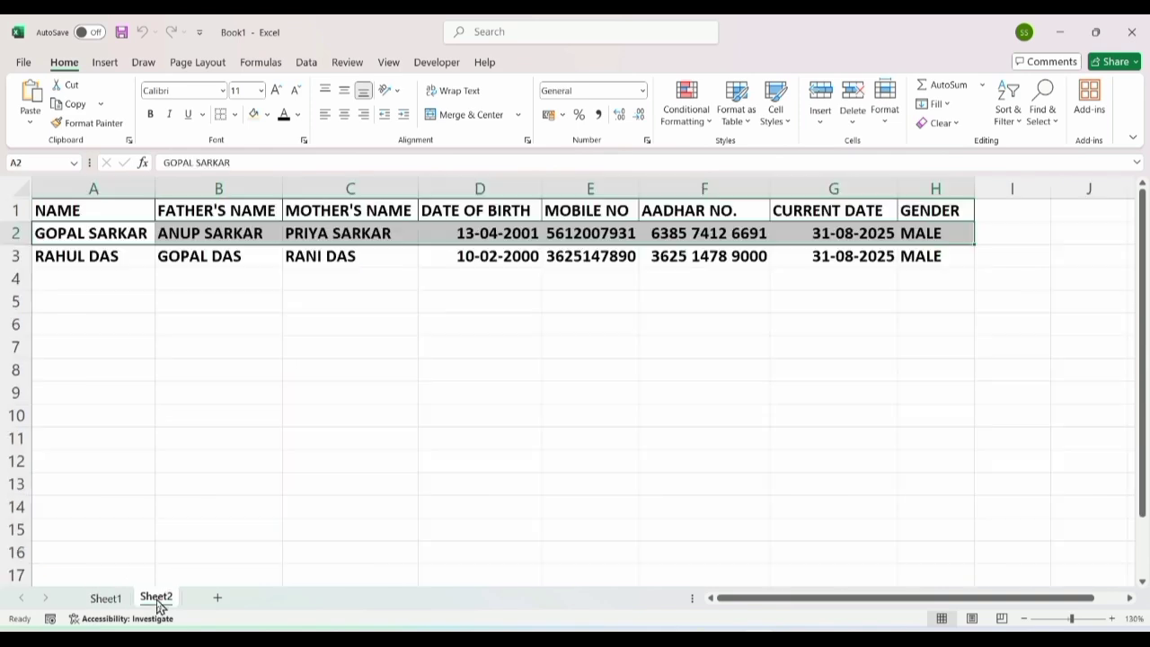
left_click(79, 241)
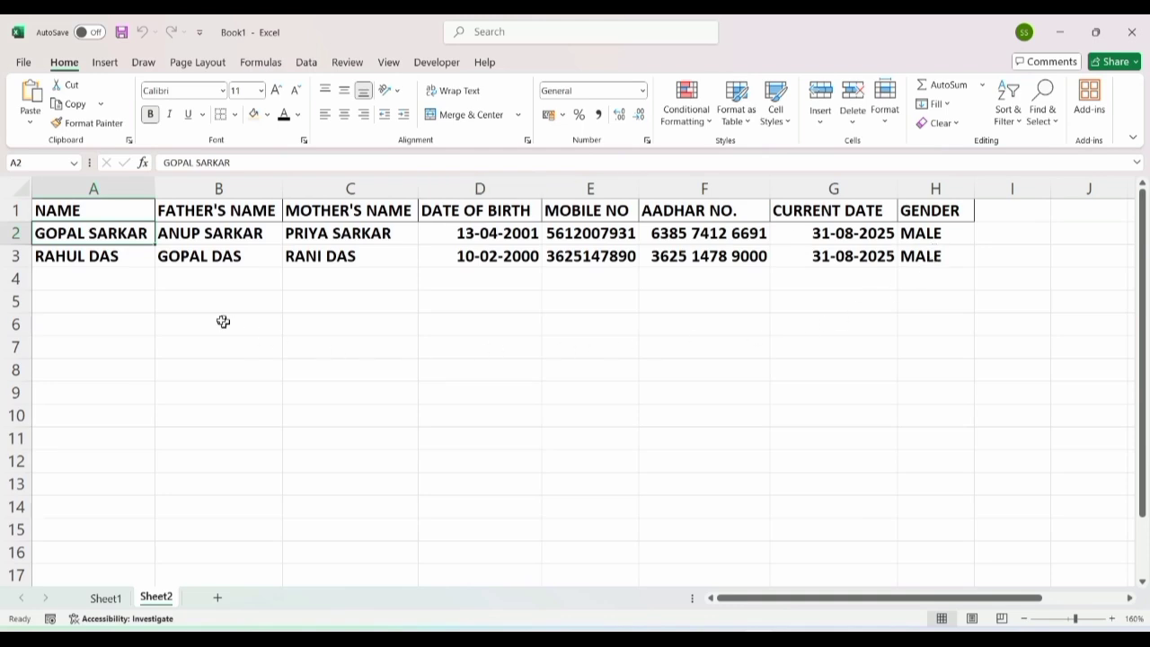
left_click(119, 600)
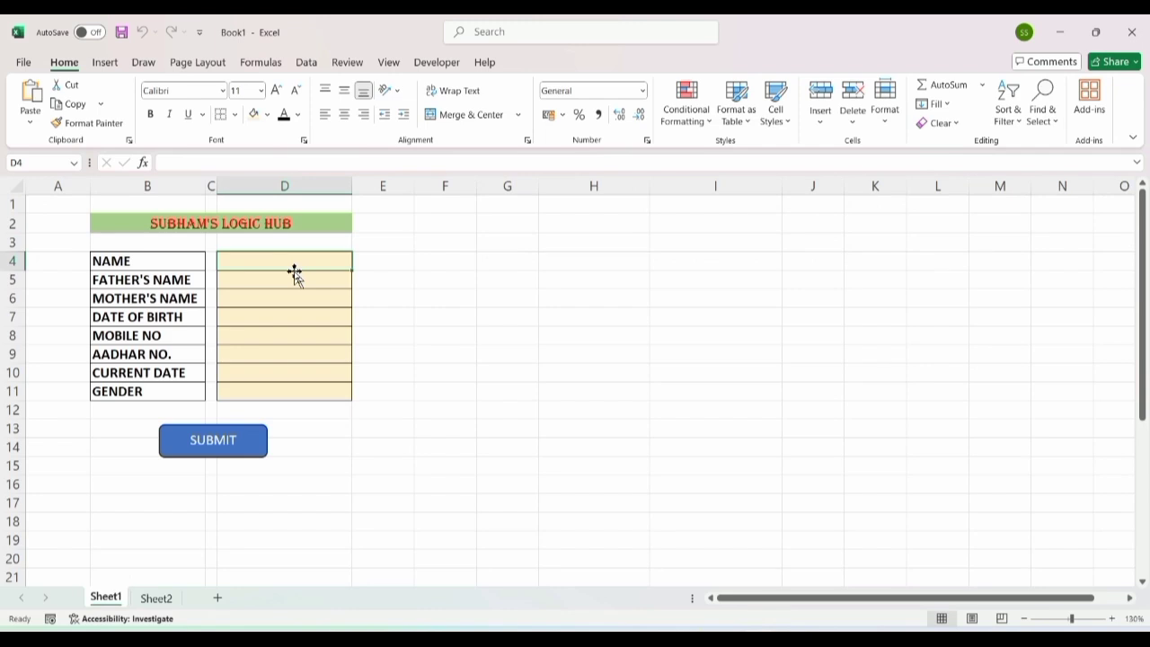
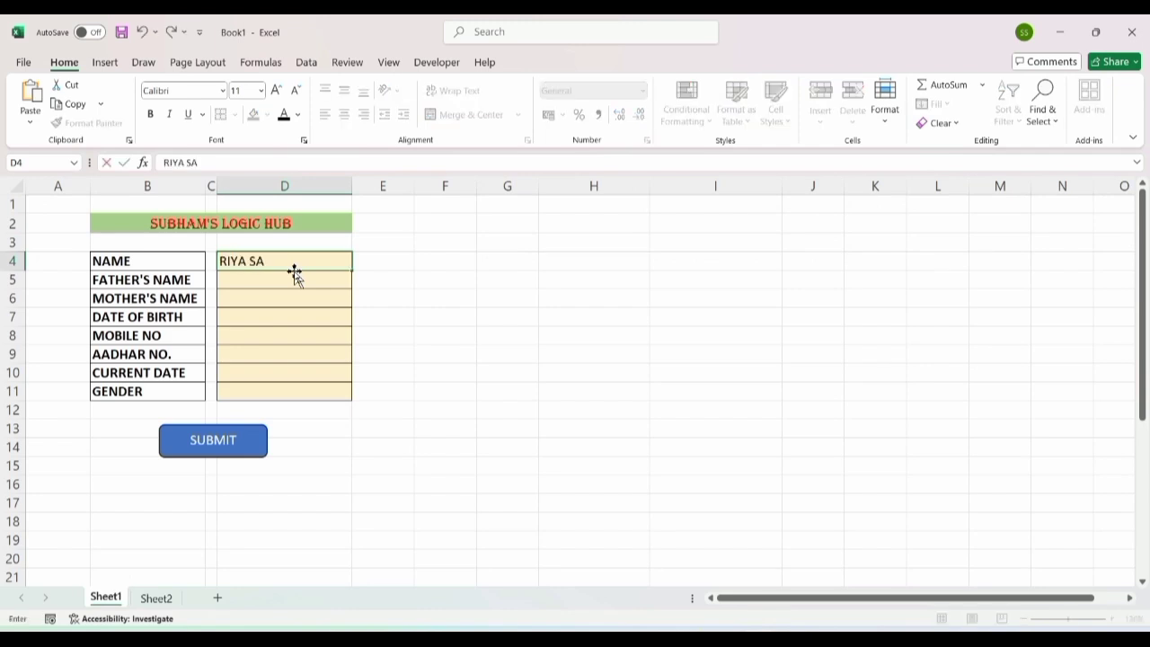
Step: Enter the new person's name, father's name and mother's name in the form
key("Return")
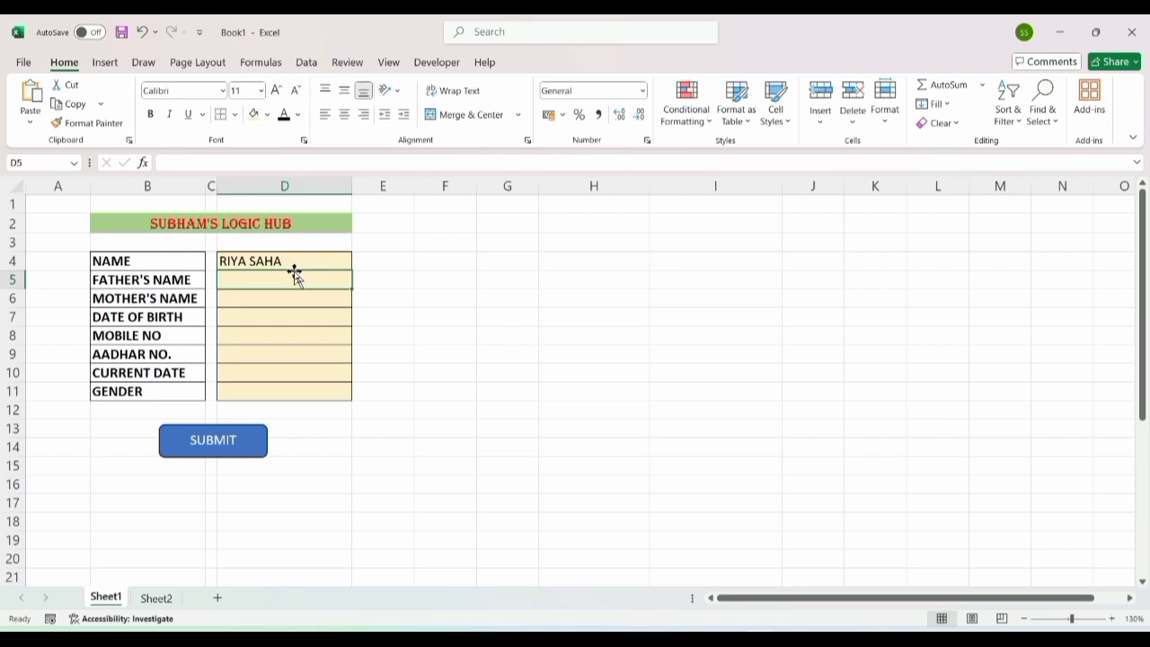
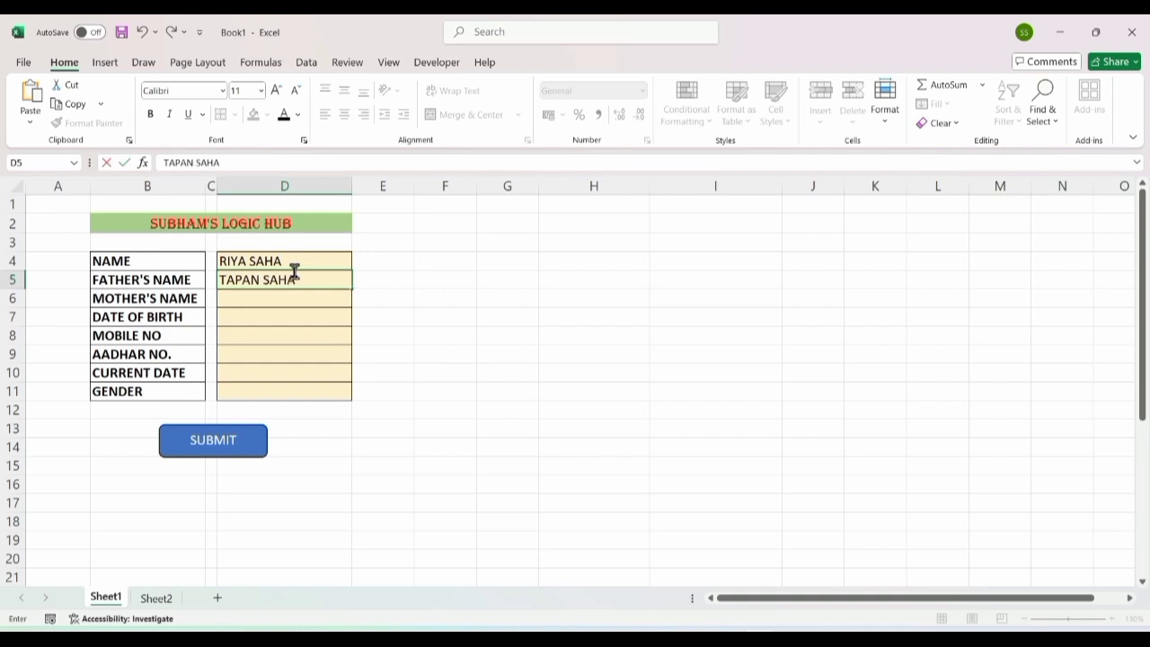
key("Return")
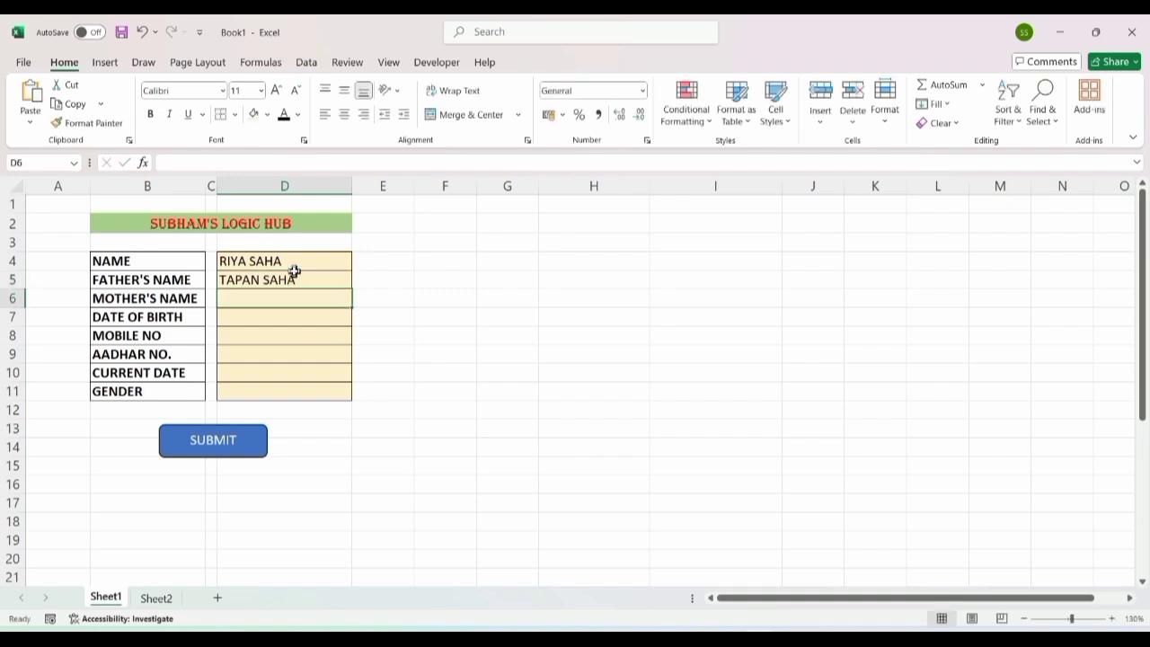
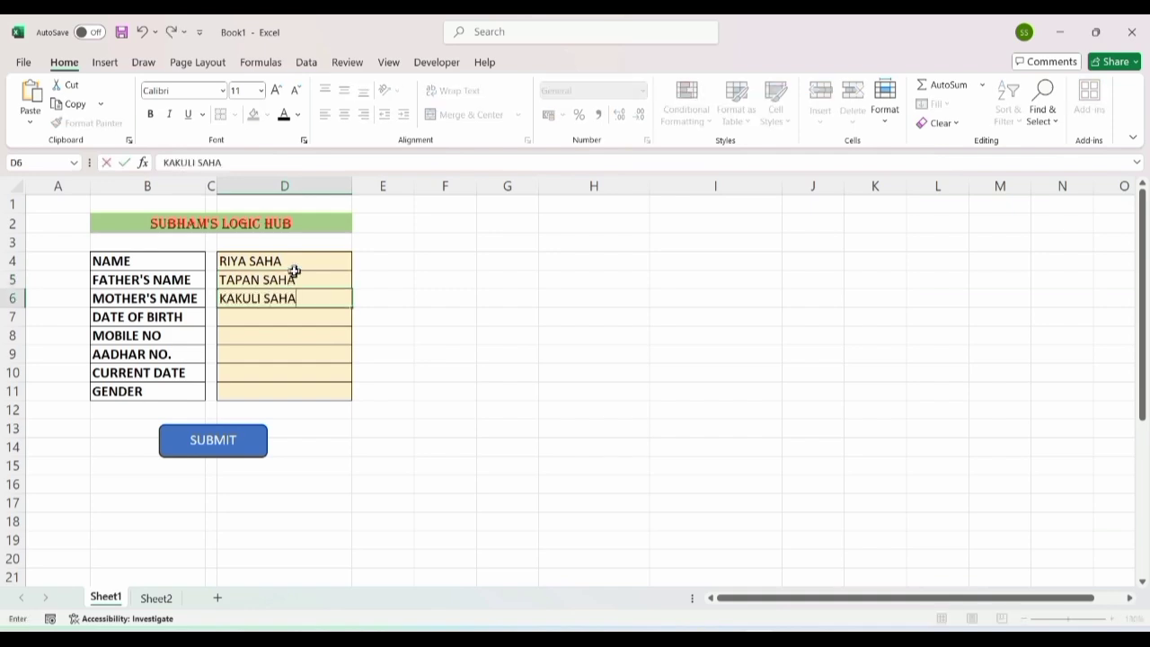
key("Return")
type("5/12/2006")
key("Return")
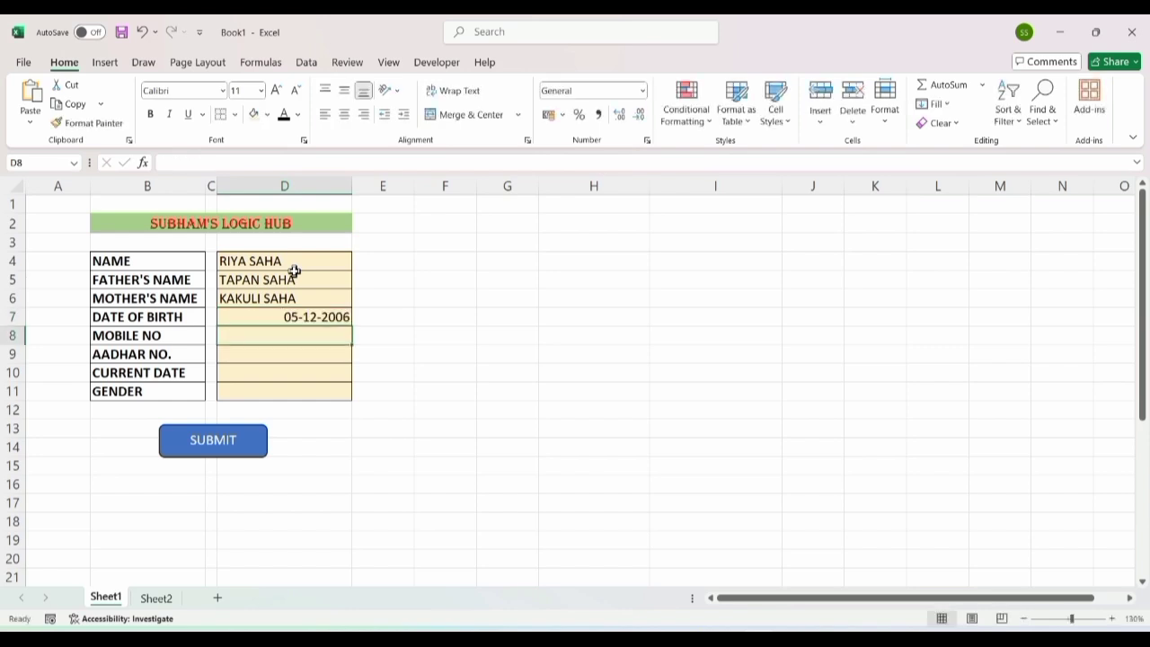
key("Return")
key("Return")
Step: Insert today's date in D10, choose FEMALE as the gender, and submit the record
key("Right")
type(";")
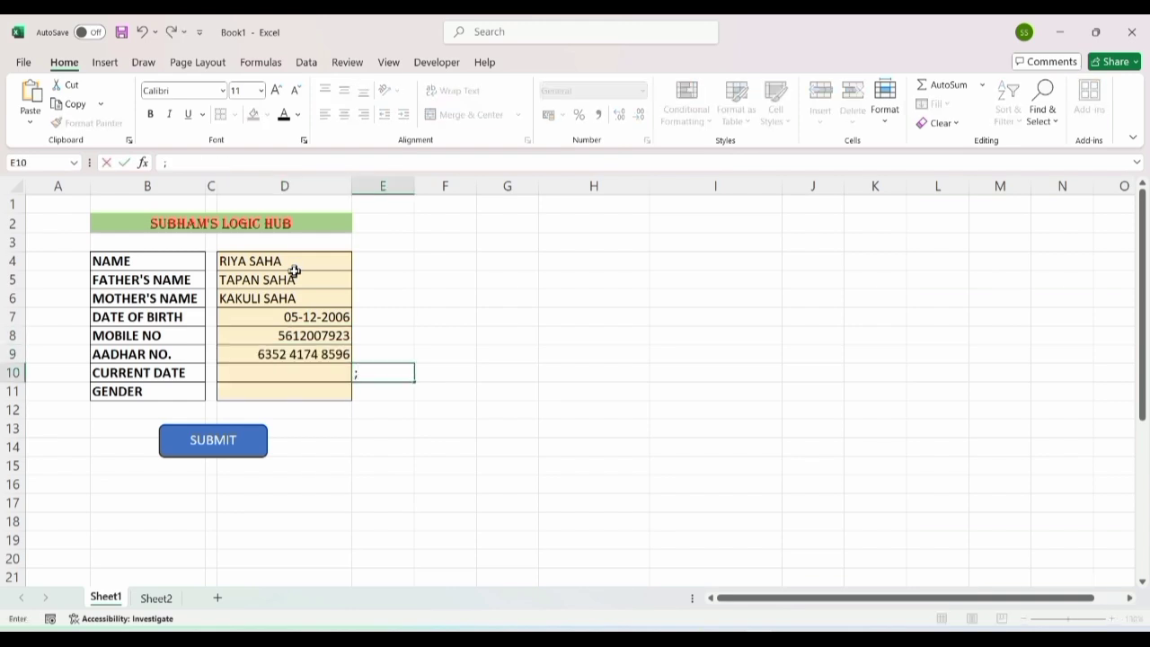
key("Left")
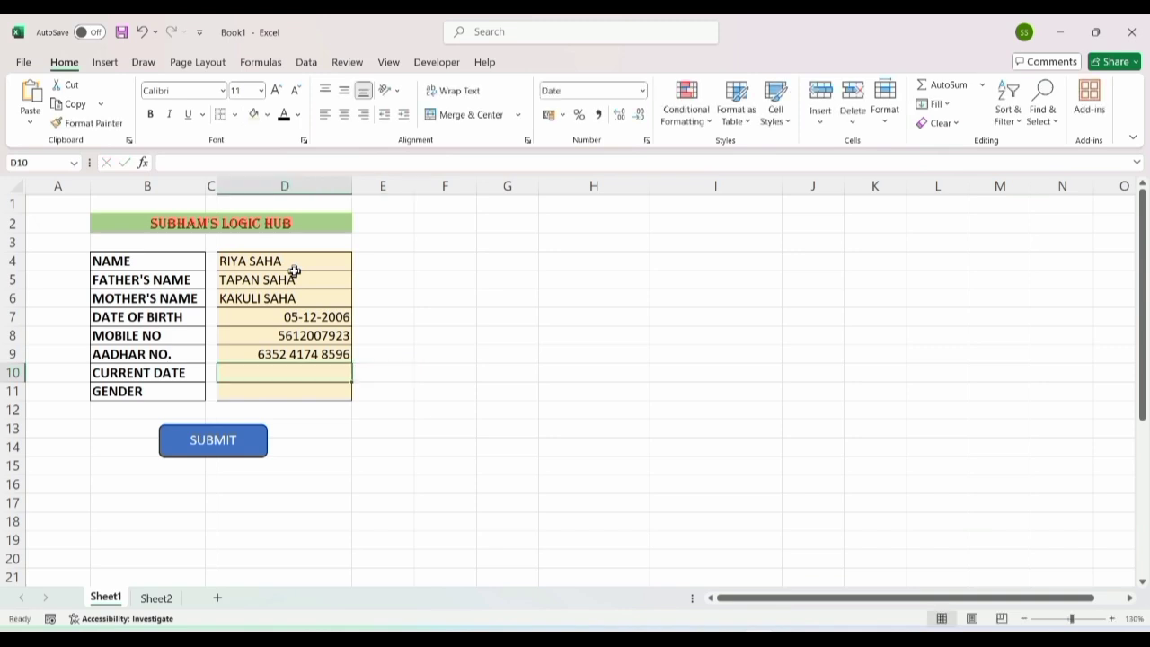
key("ctrl+semicolon")
key("Return")
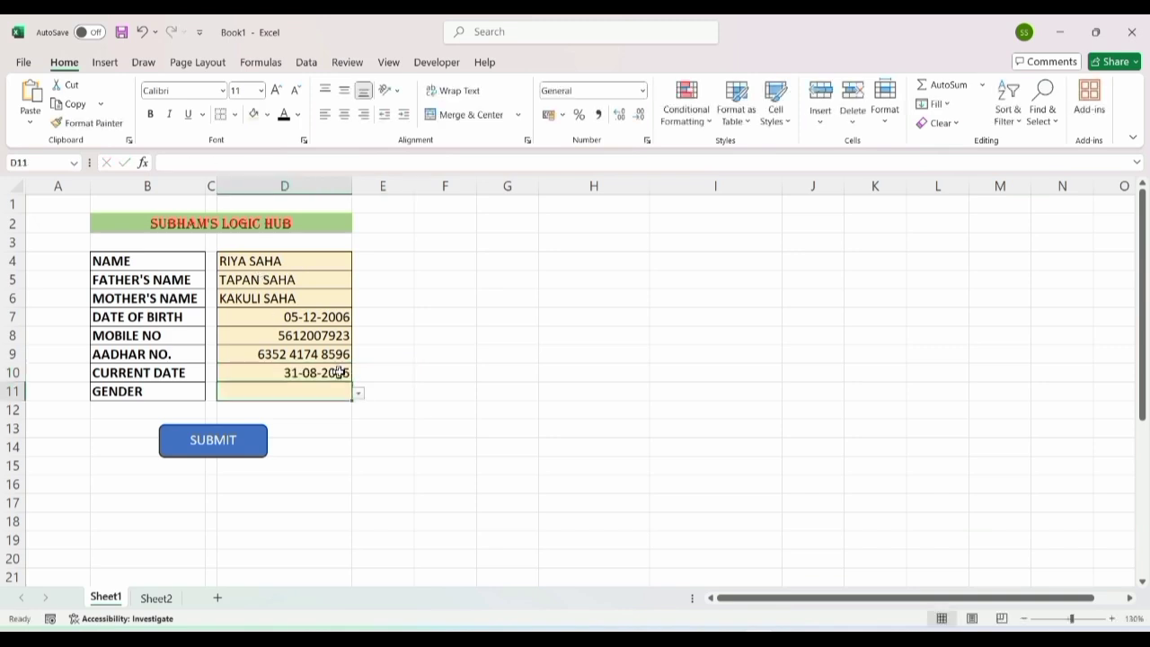
left_click(358, 394)
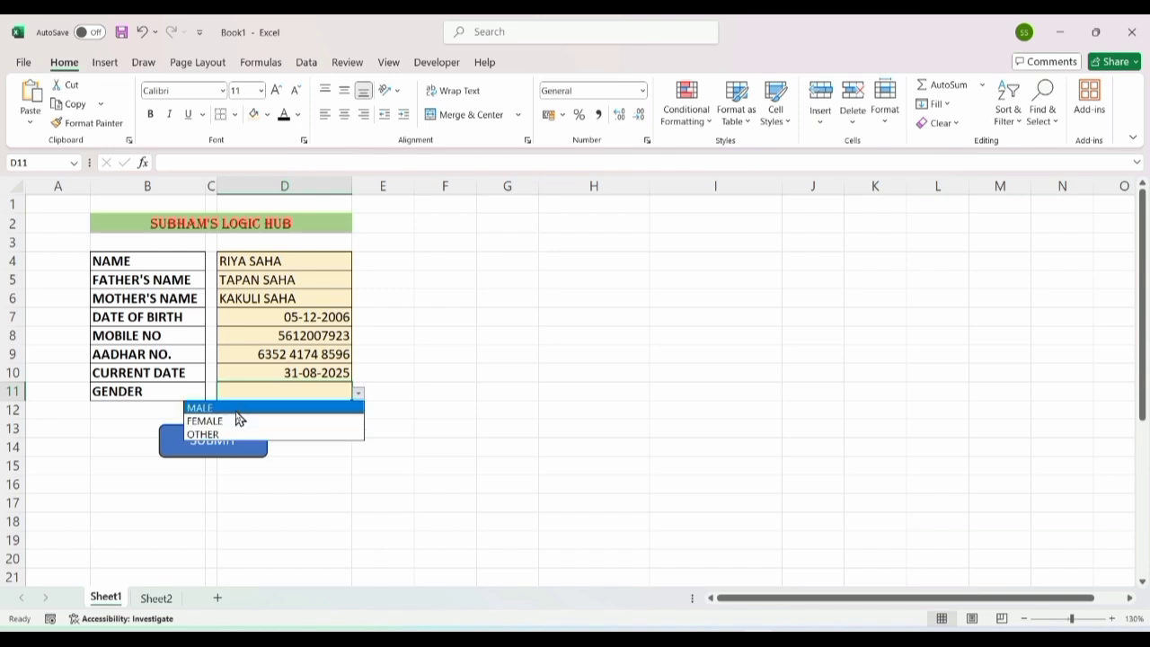
left_click(218, 422)
left_click(209, 447)
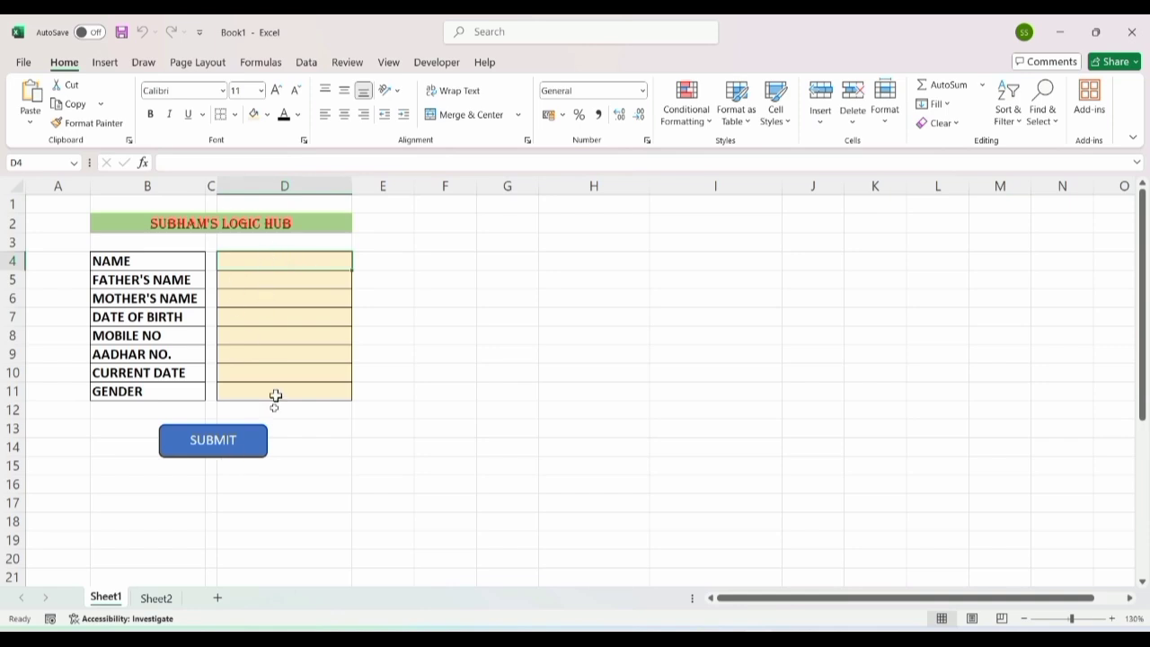
Step: On Sheet2, widen the CURRENT DATE and AADHAR NO. columns
left_click(156, 598)
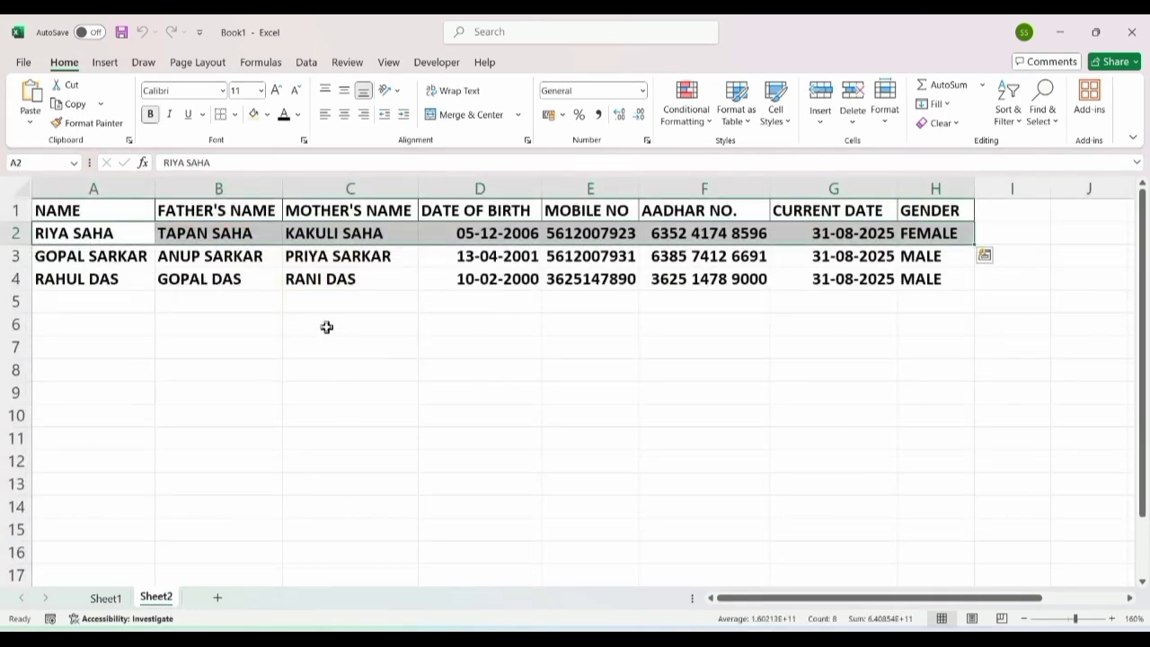
left_click(414, 259)
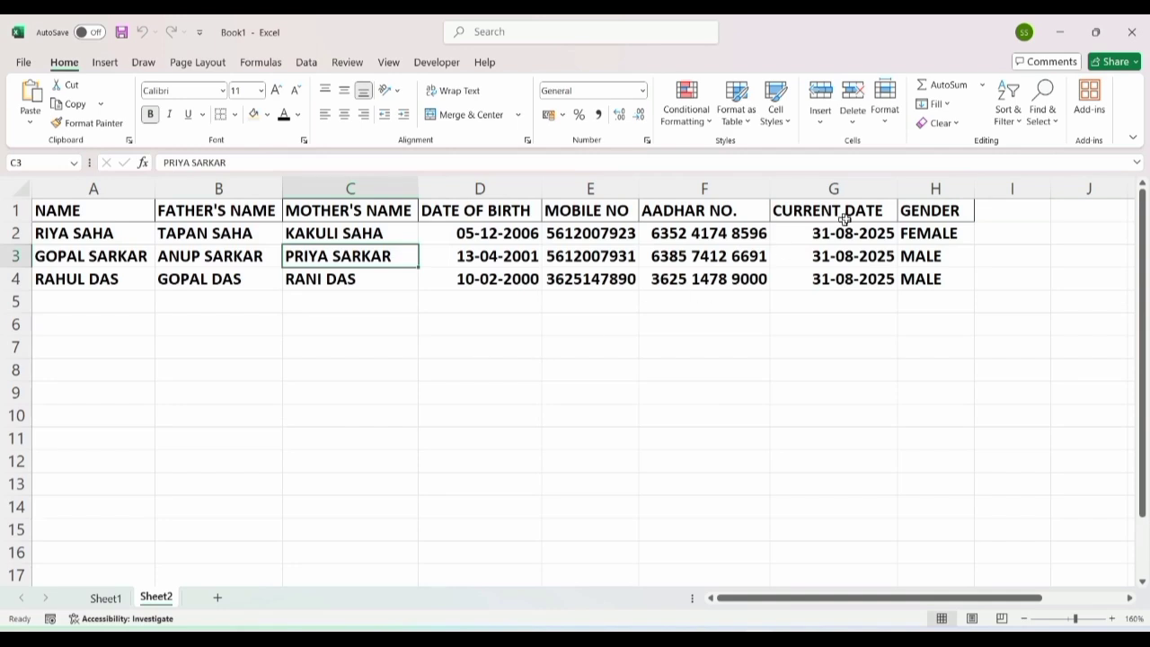
left_click_drag(895, 194, 900, 196)
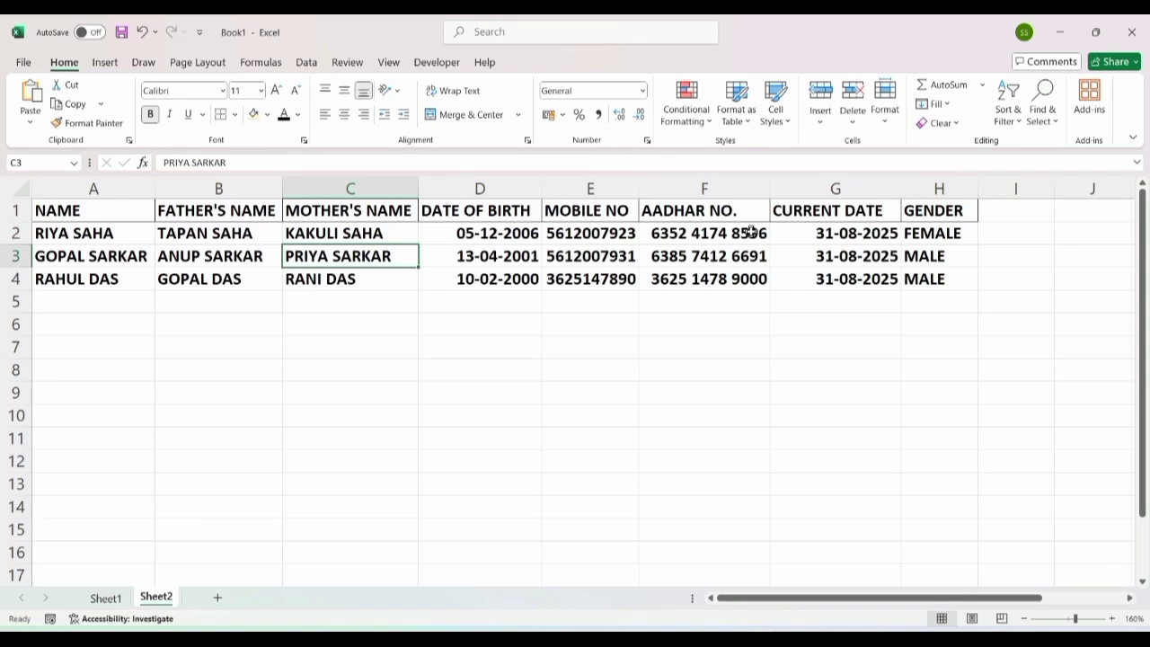
left_click_drag(764, 195, 777, 195)
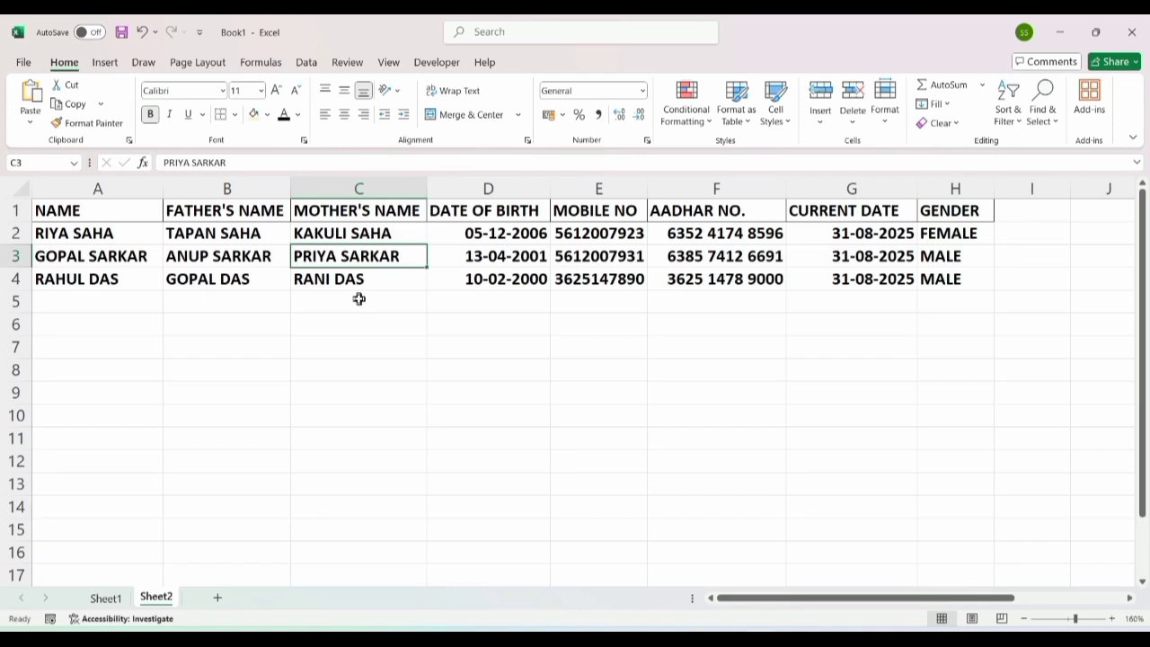
Step: Return to Sheet1 and minimise the Excel window to the desktop
left_click(124, 598)
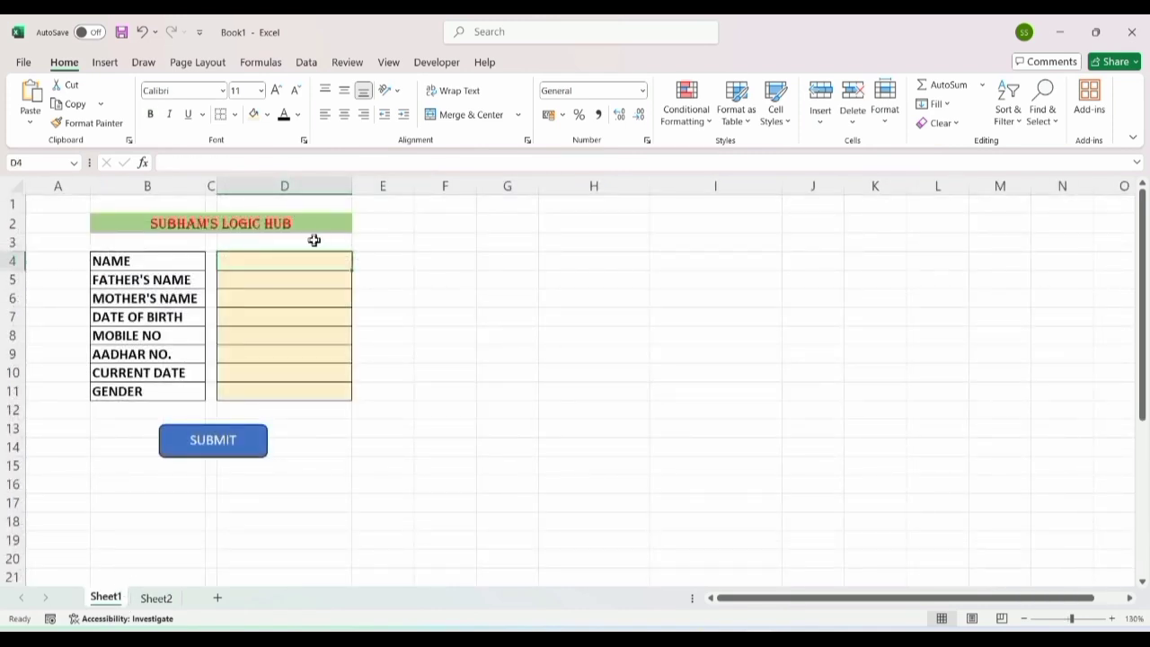
scroll(330, 335, "up", 1, "ctrl")
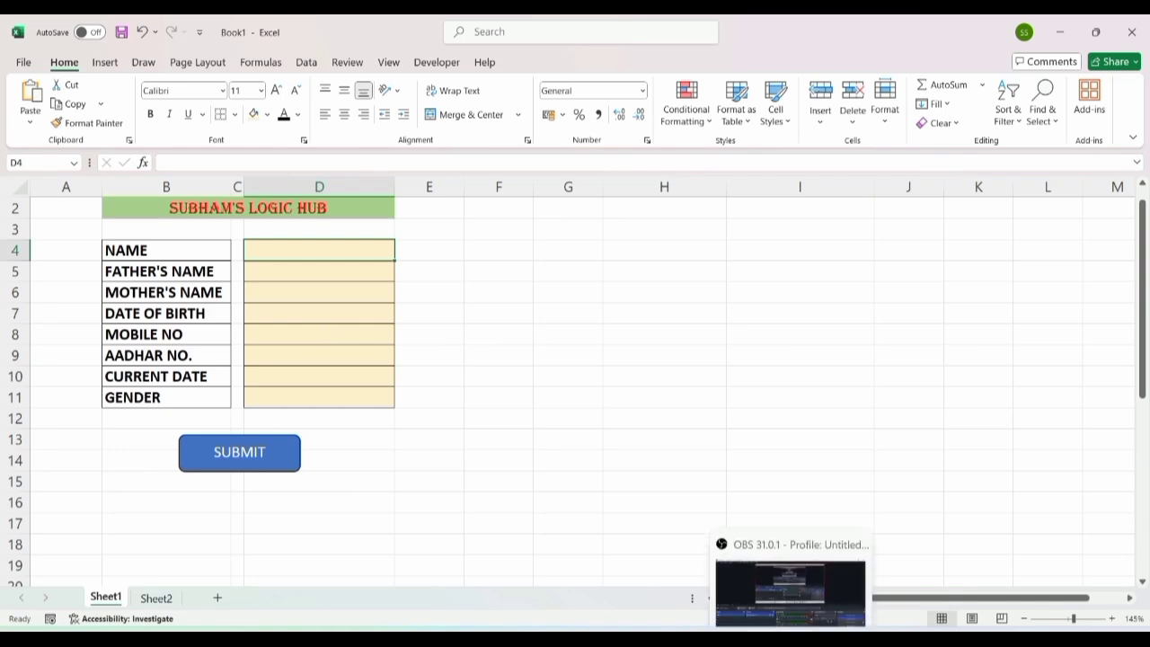
left_click(757, 637)
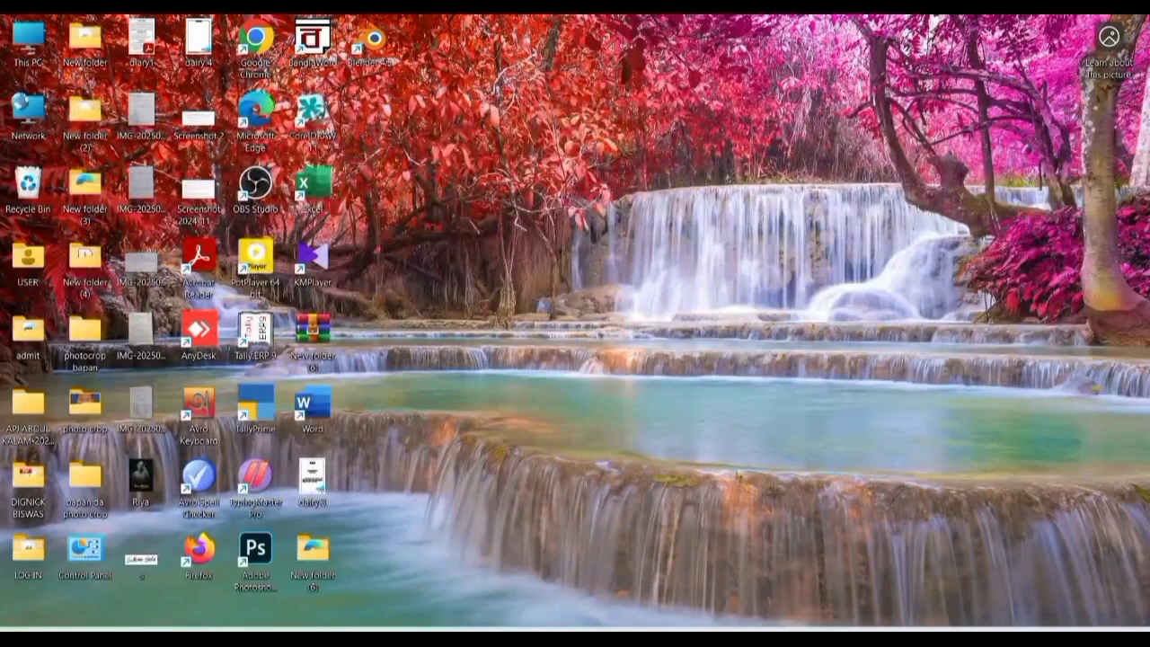